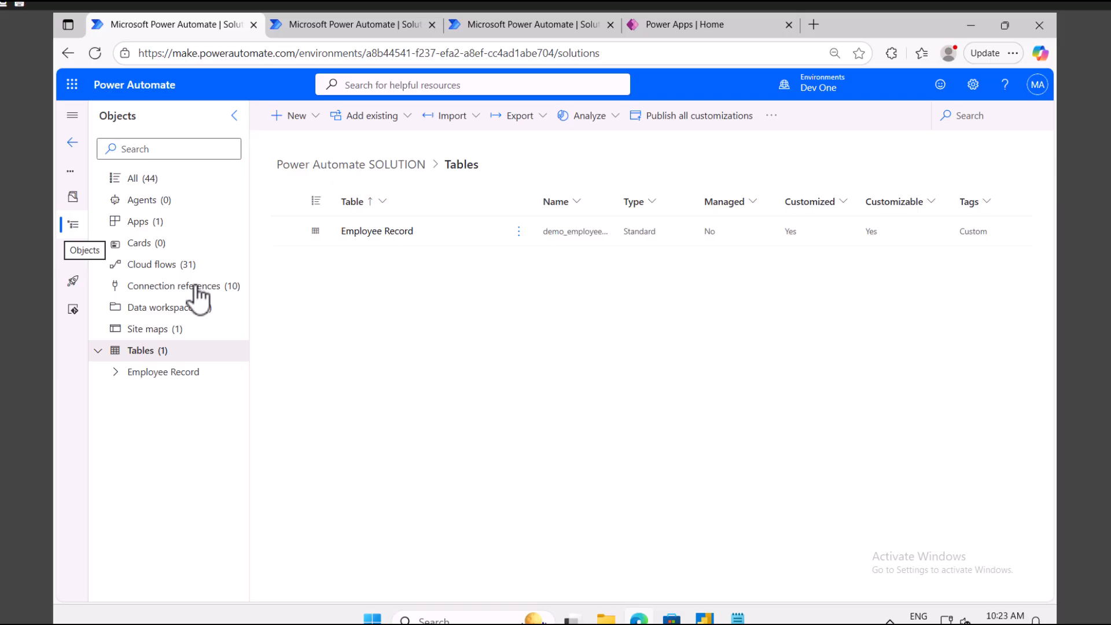
# Start a new column in the Employee Record table with display name Skills and data type Choice.
pyautogui.click(531, 23)
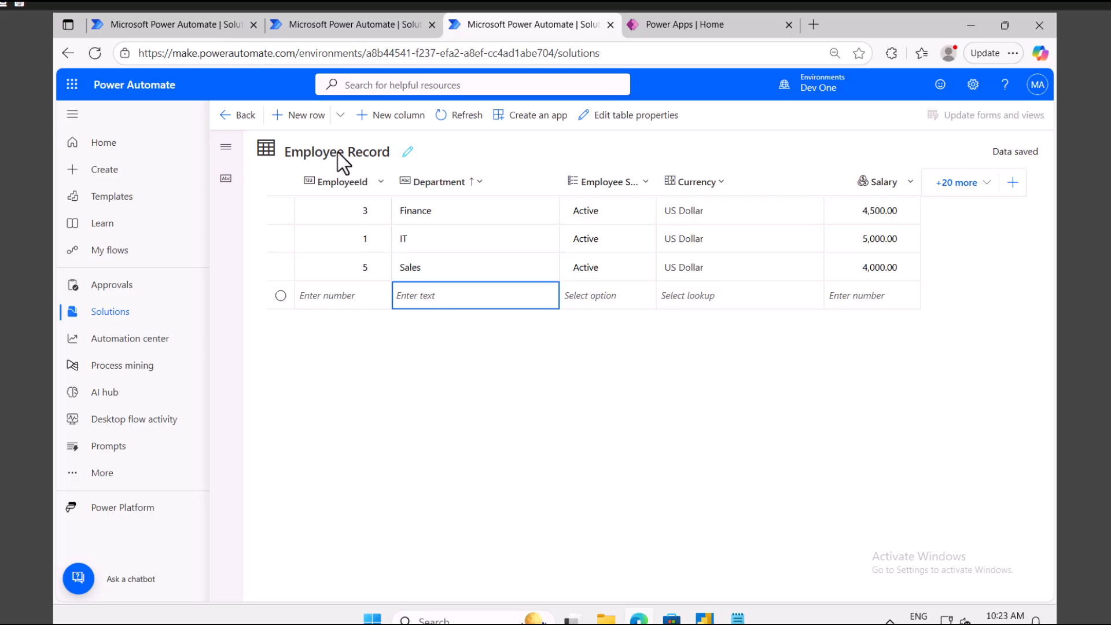
pyautogui.click(1013, 183)
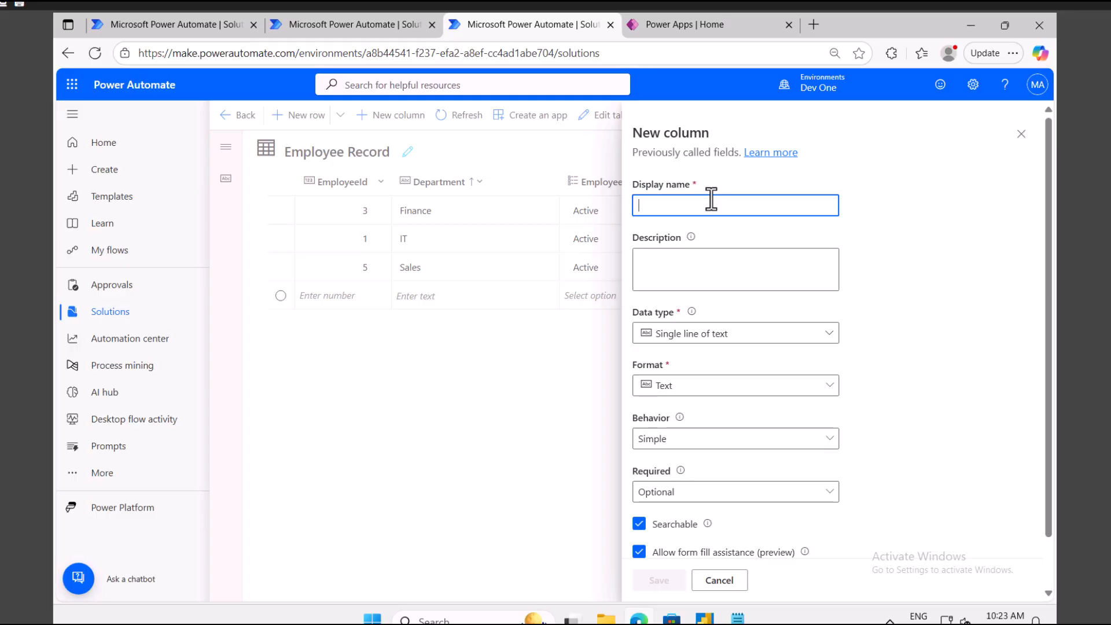
pyautogui.write('Skills')
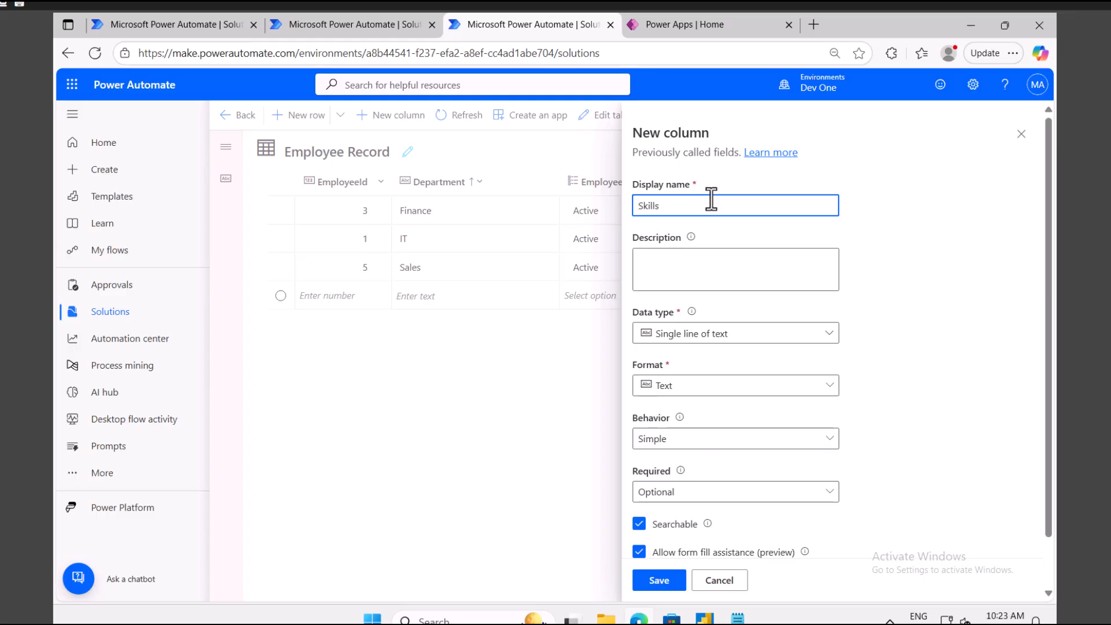
pyautogui.click(749, 334)
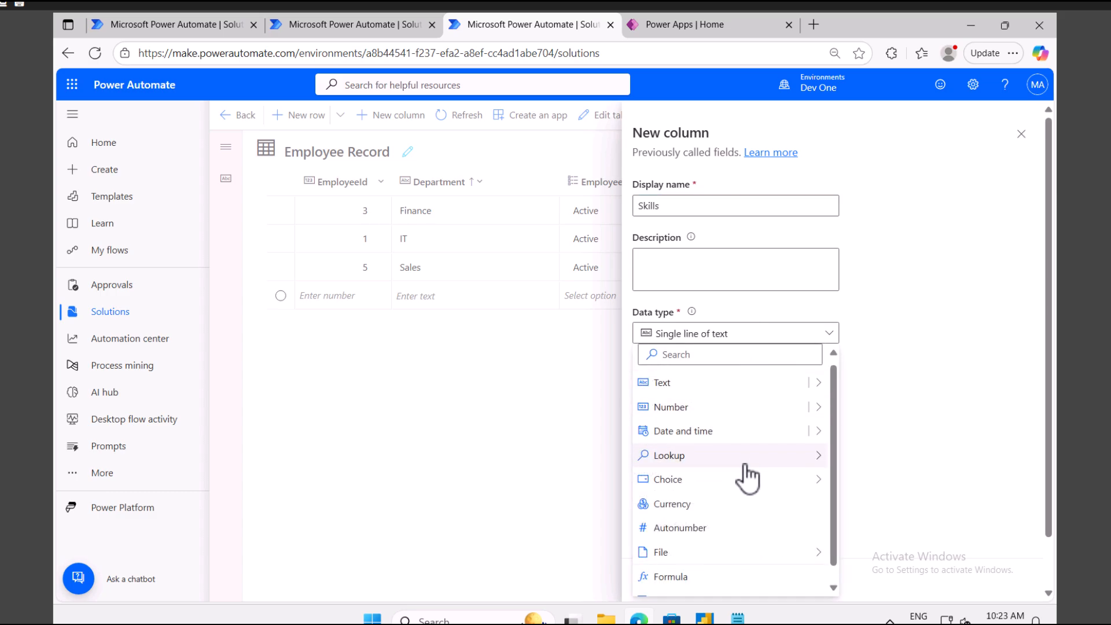
pyautogui.moveTo(750, 482)
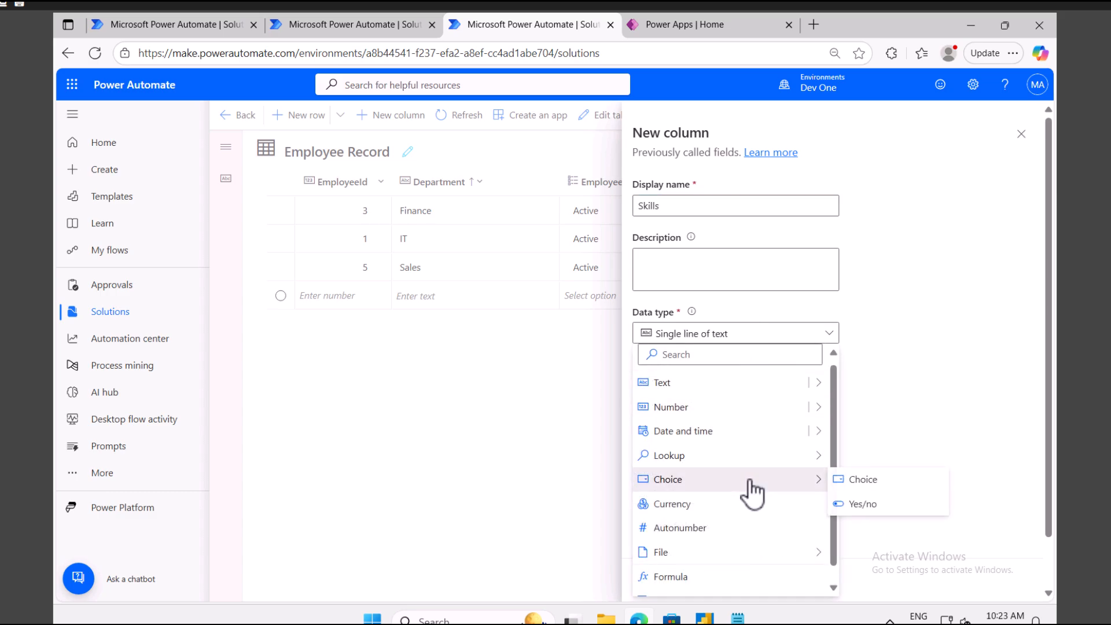
pyautogui.click(865, 482)
# Describe the column as "List all the skills that employee have" and allow selecting multiple choices.
pyautogui.click(705, 256)
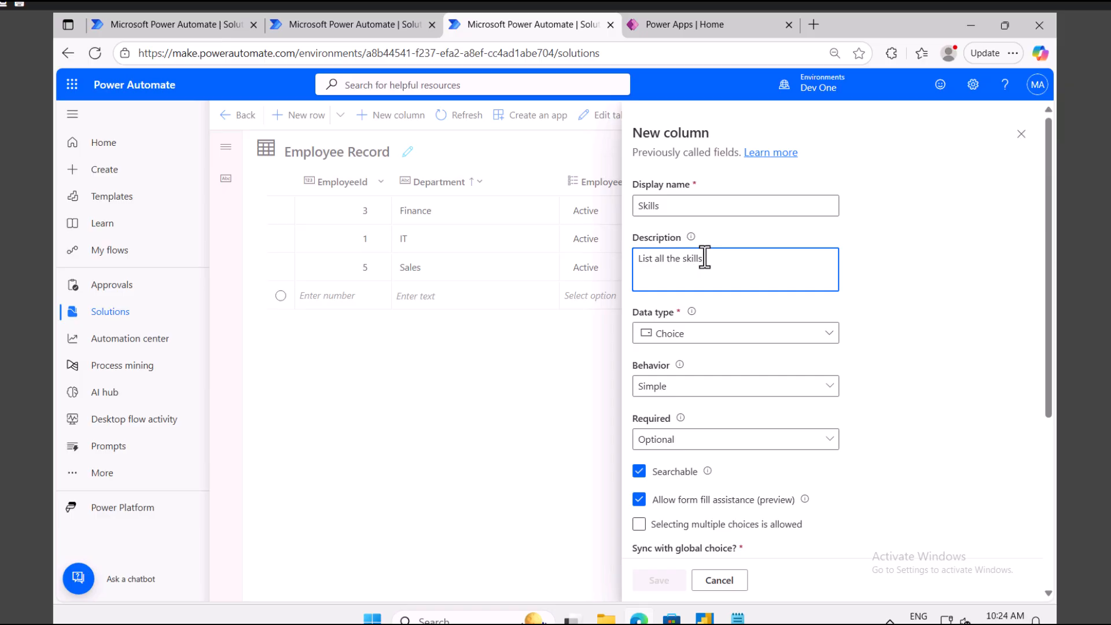
pyautogui.write('List all the skills that employee have')
pyautogui.scroll(-3, 737, 474)
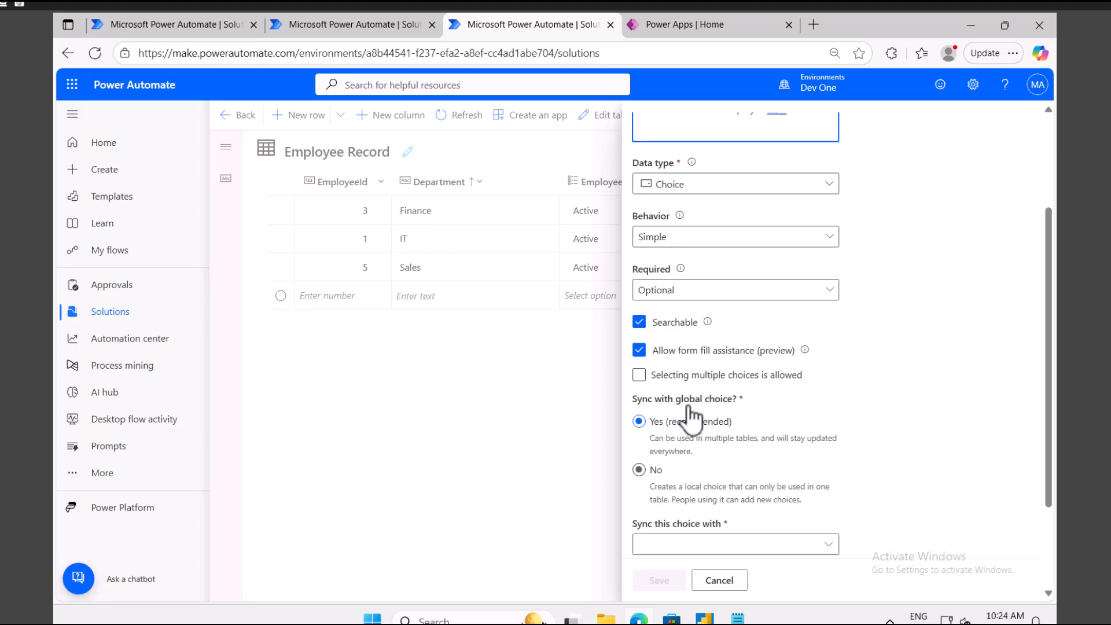
pyautogui.click(681, 377)
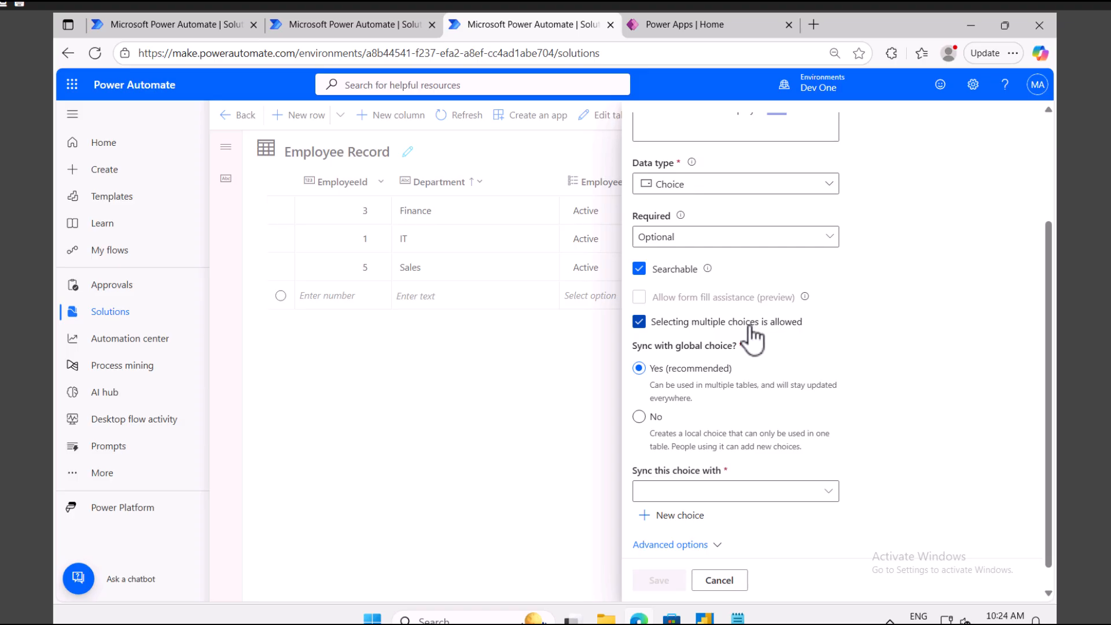
# Create a new global choice named Skills with the first two labels O365 and D365.
pyautogui.click(694, 516)
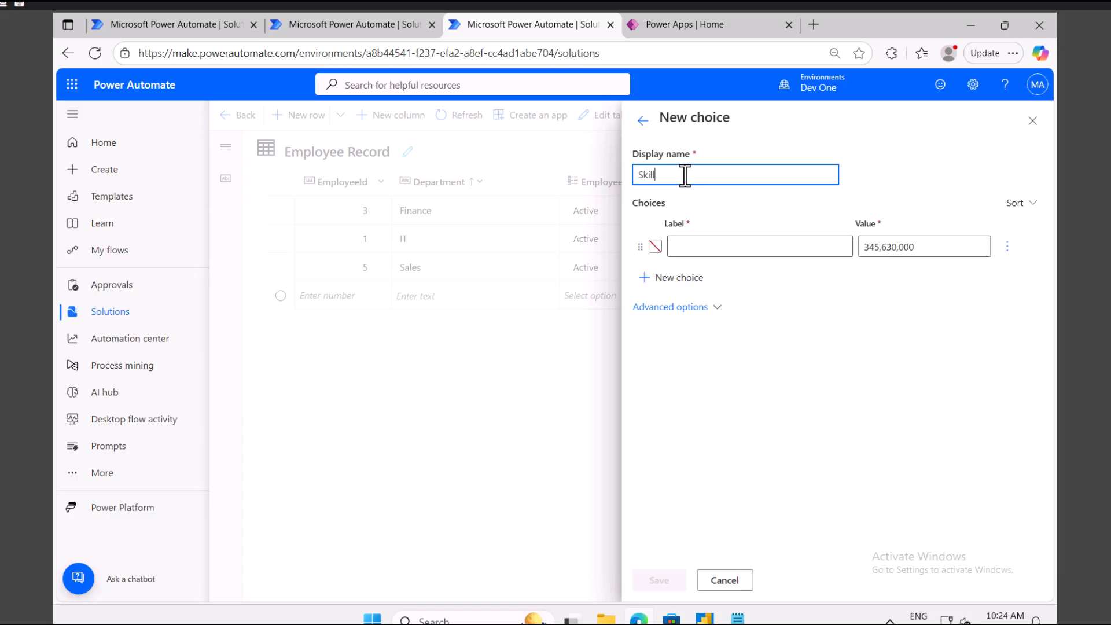
pyautogui.click(697, 247)
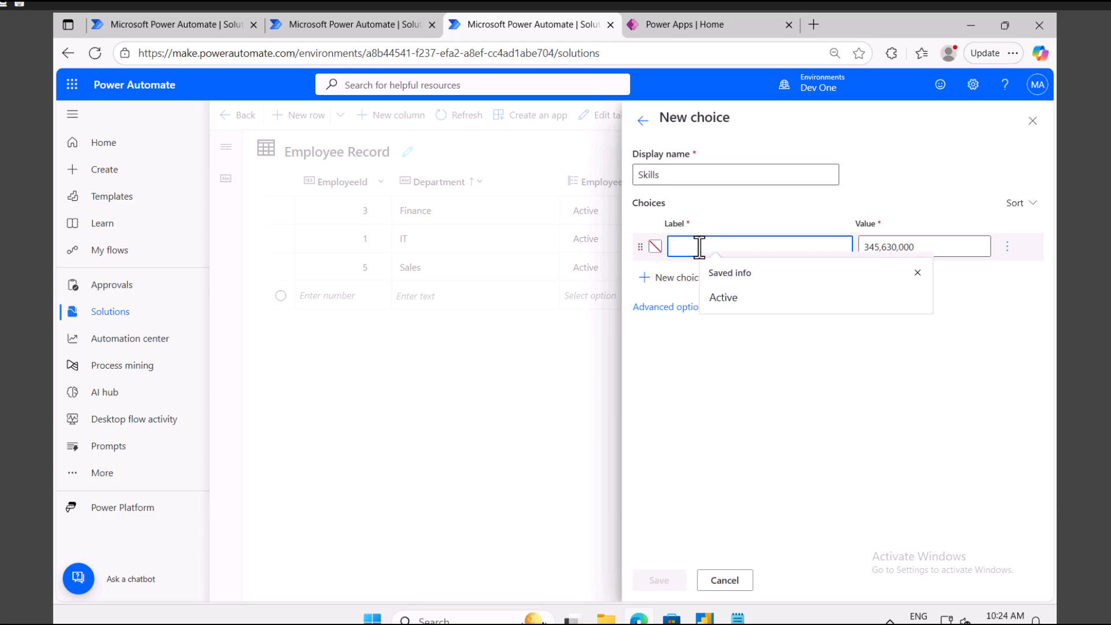
pyautogui.write('O')
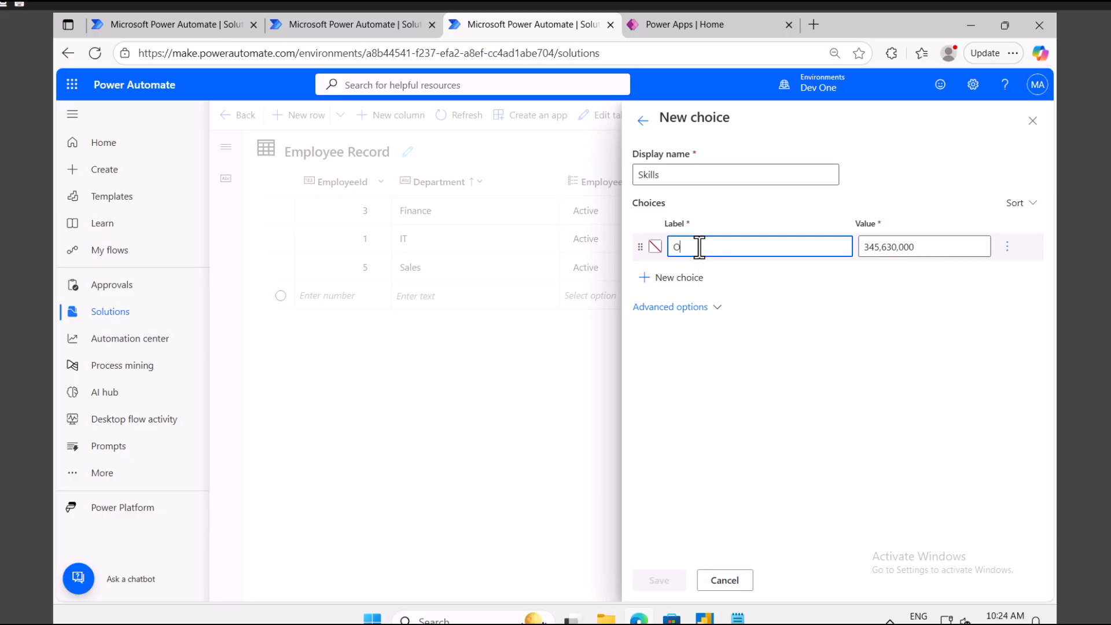
pyautogui.write('365')
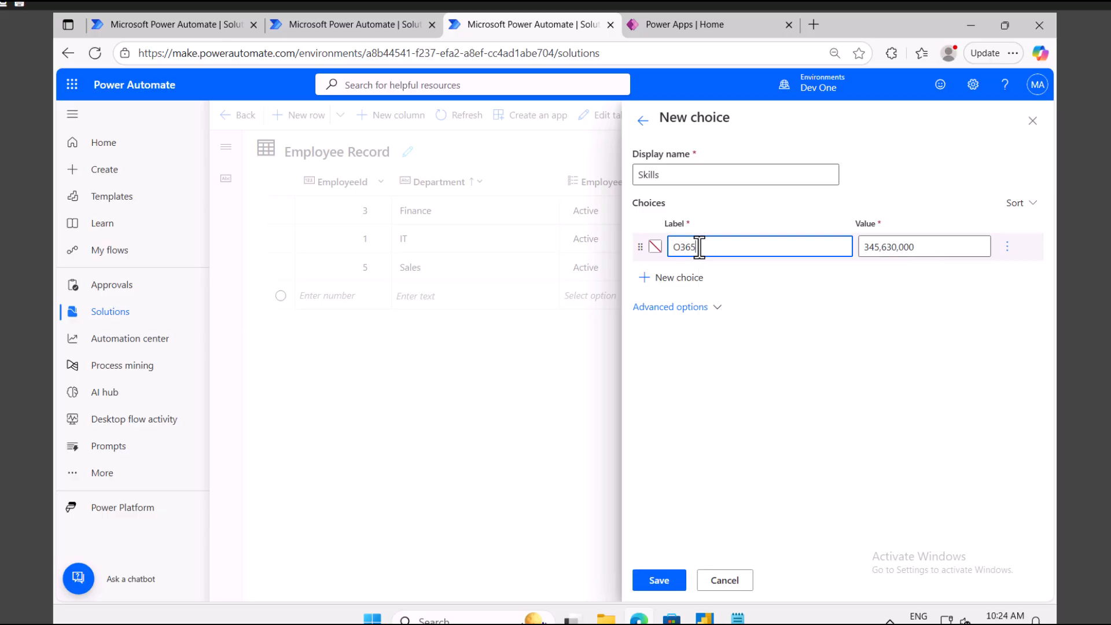
pyautogui.click(691, 278)
pyautogui.click(701, 273)
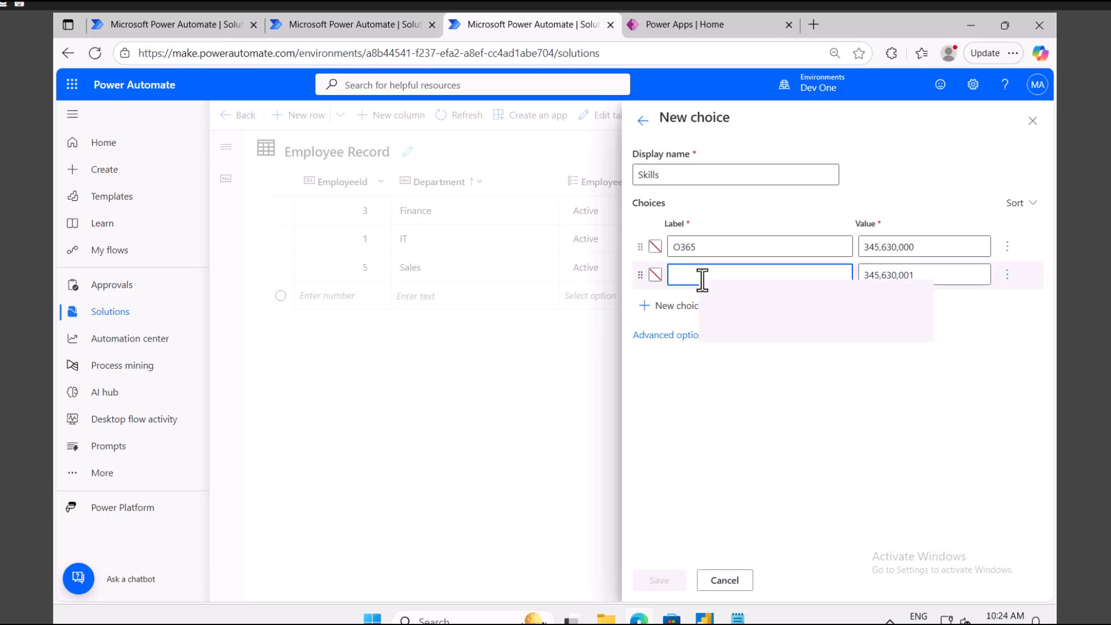
pyautogui.write('D')
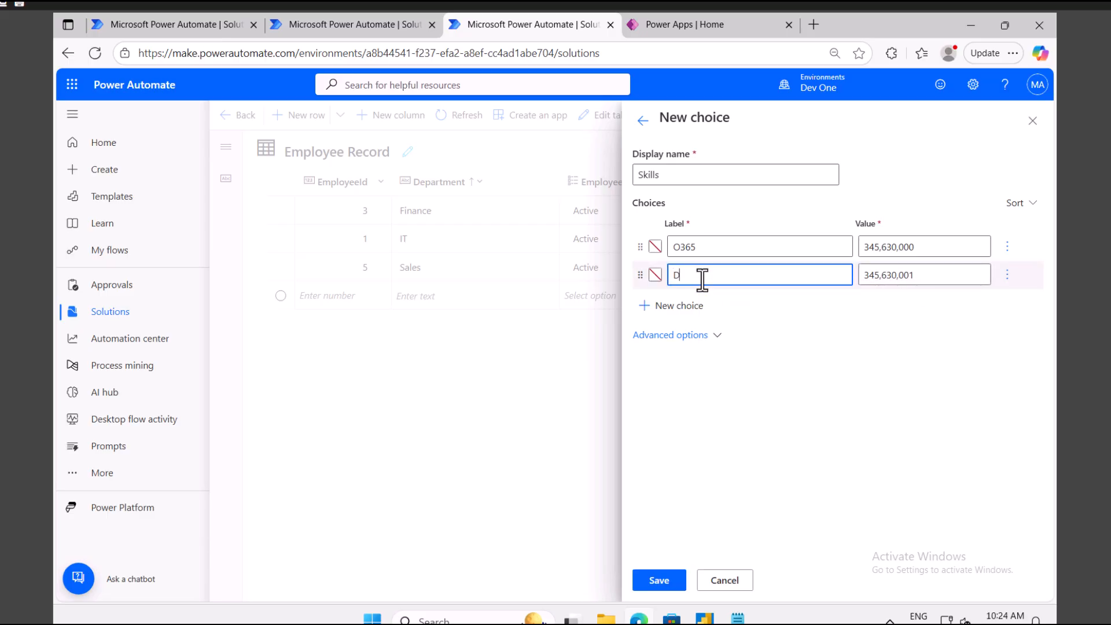
pyautogui.write('365')
# Add the labels Power Apps, Flow and Power BI to the Skills choice and save it.
pyautogui.click(685, 308)
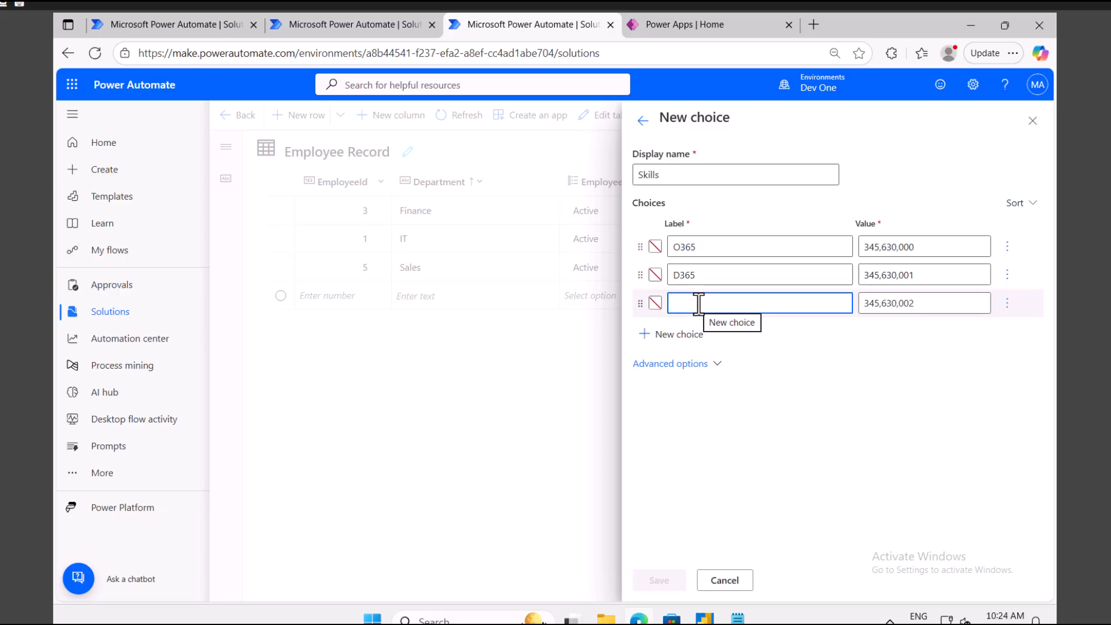
pyautogui.write('Power Apps')
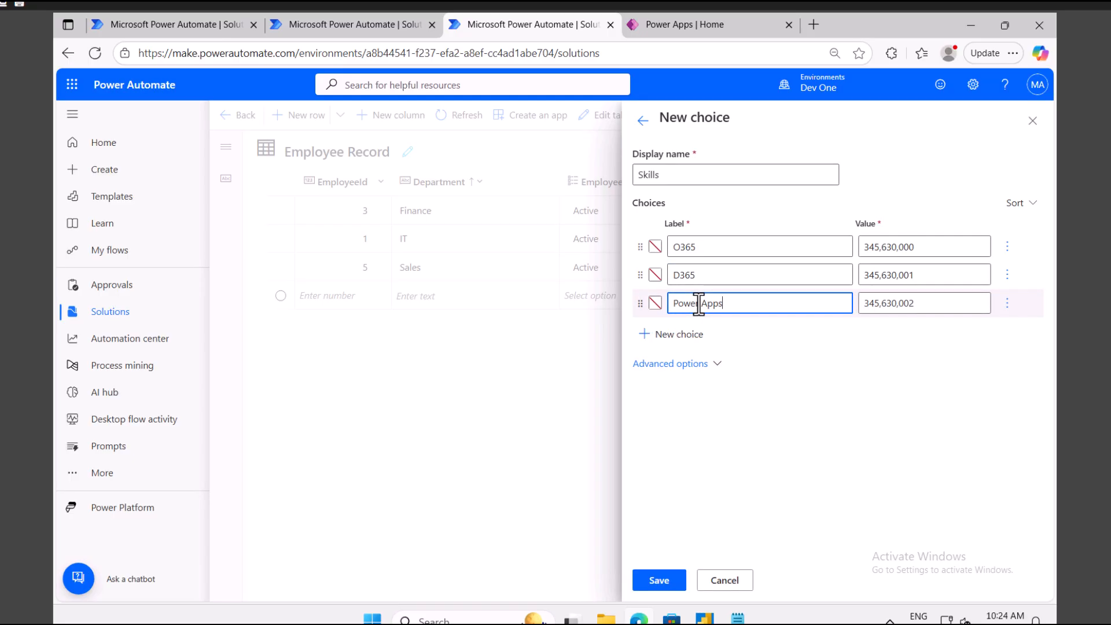
pyautogui.click(682, 334)
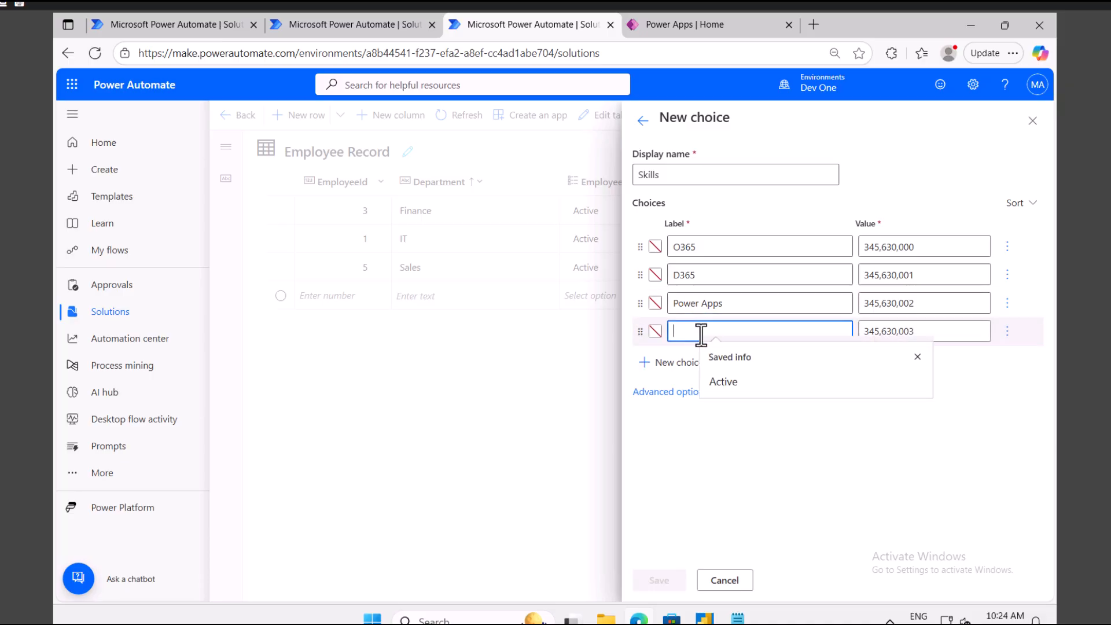
pyautogui.write('POwer')
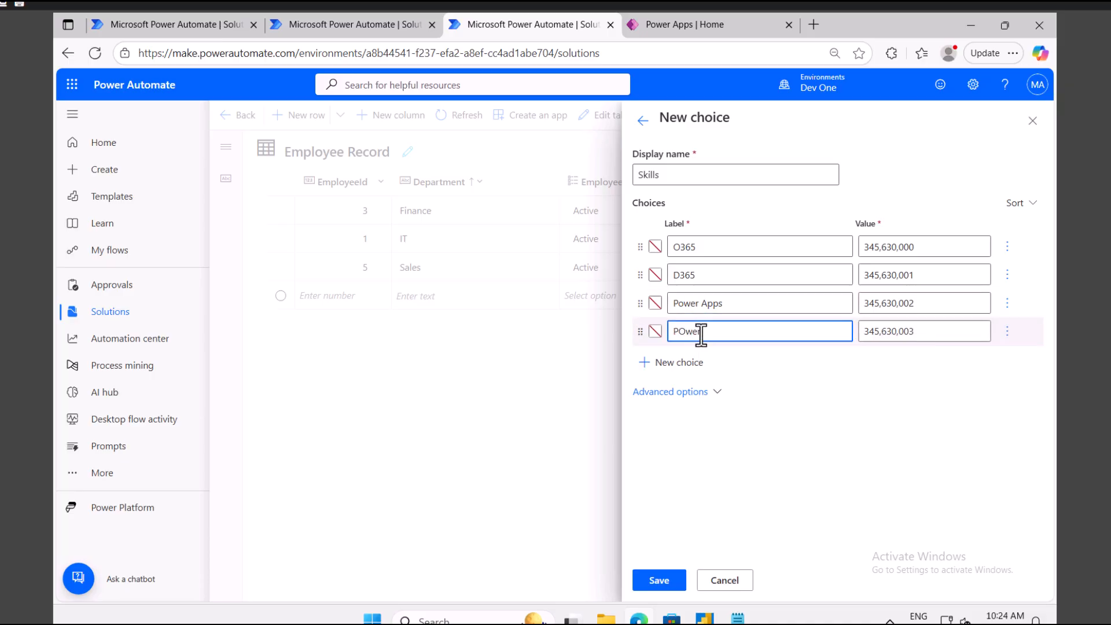
pyautogui.press('BackSpace')
pyautogui.press('BackSpace')
pyautogui.write('Flow')
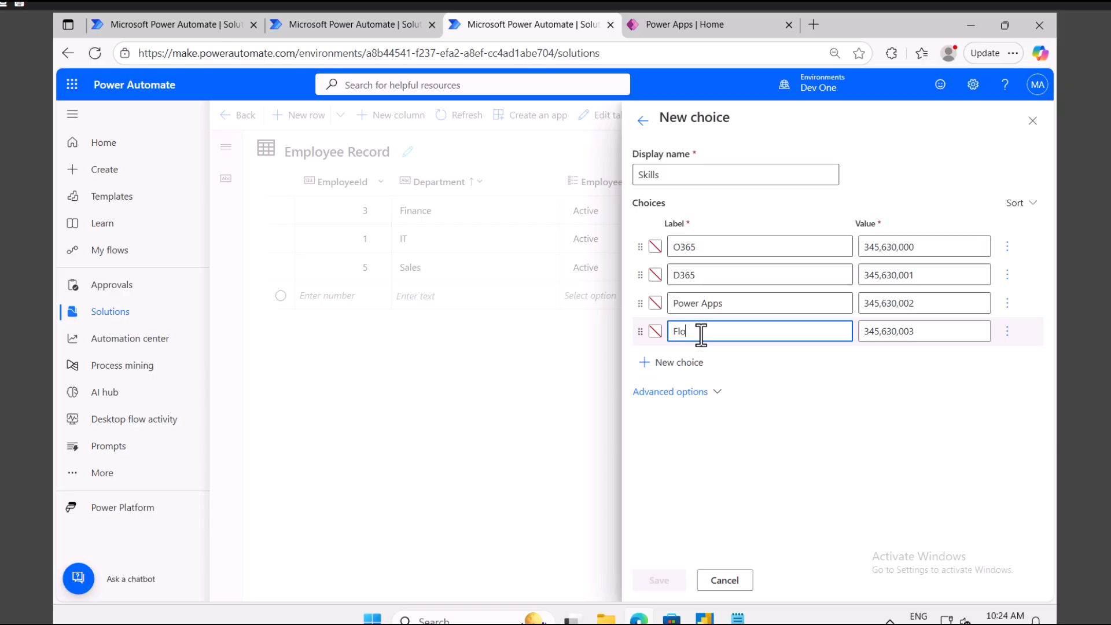
pyautogui.click(686, 362)
pyautogui.click(698, 360)
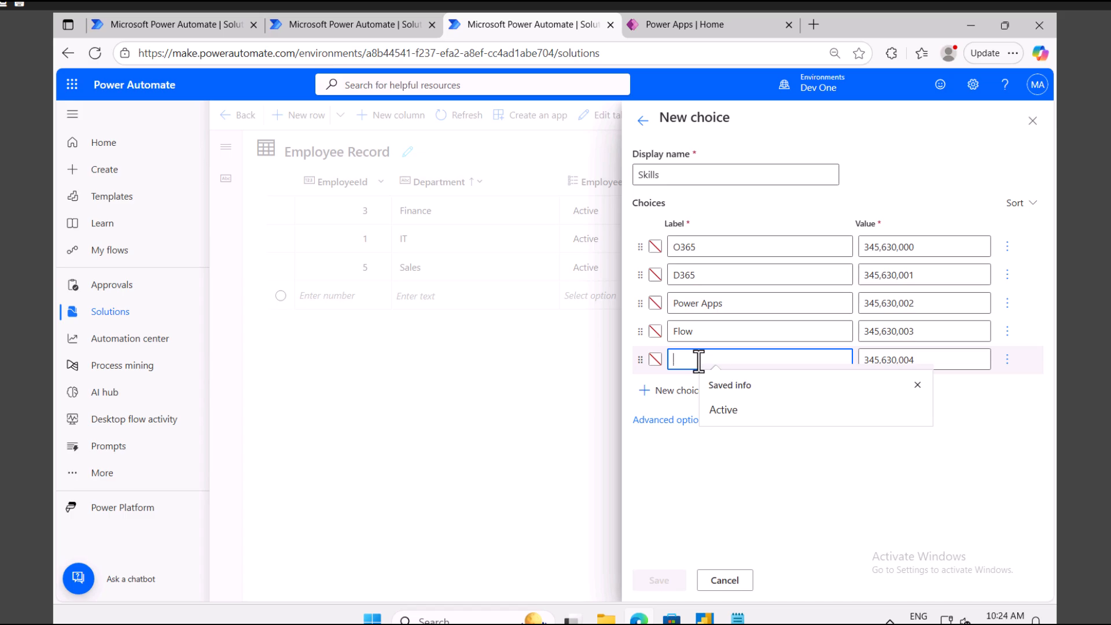
pyautogui.write('Power BI')
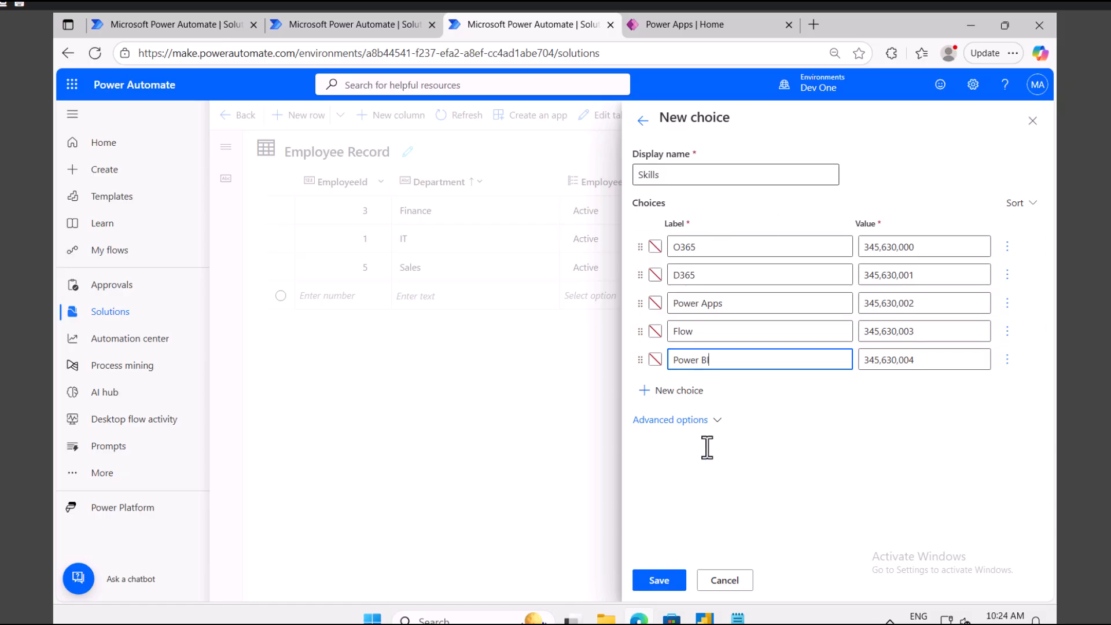
pyautogui.click(667, 580)
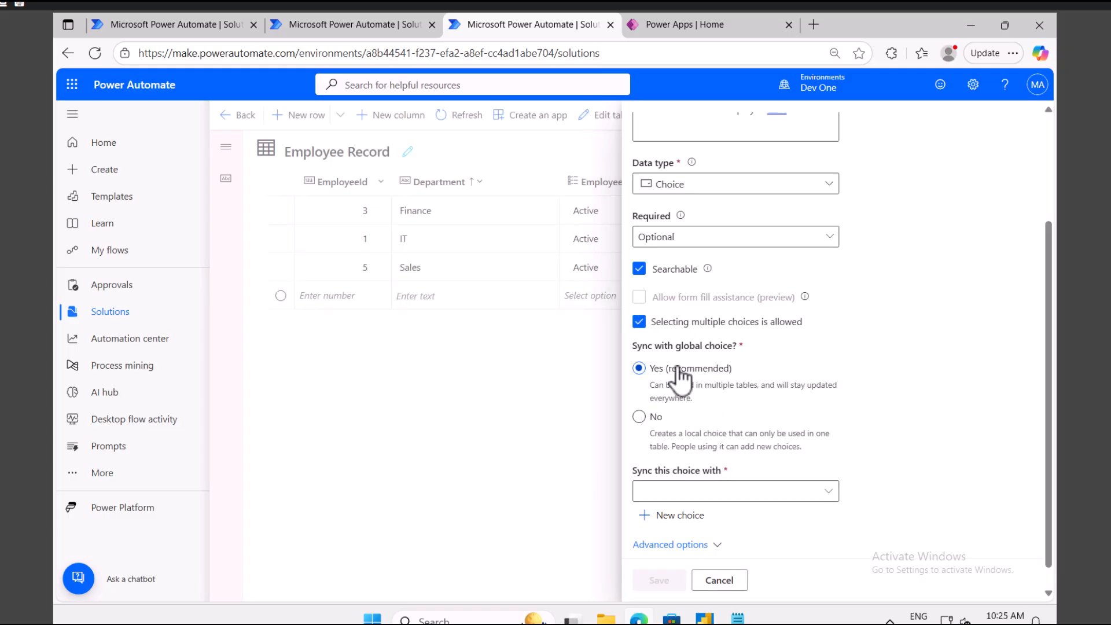
# Sync the new column with the Skills global choice, expand its advanced options and save the column.
pyautogui.click(682, 490)
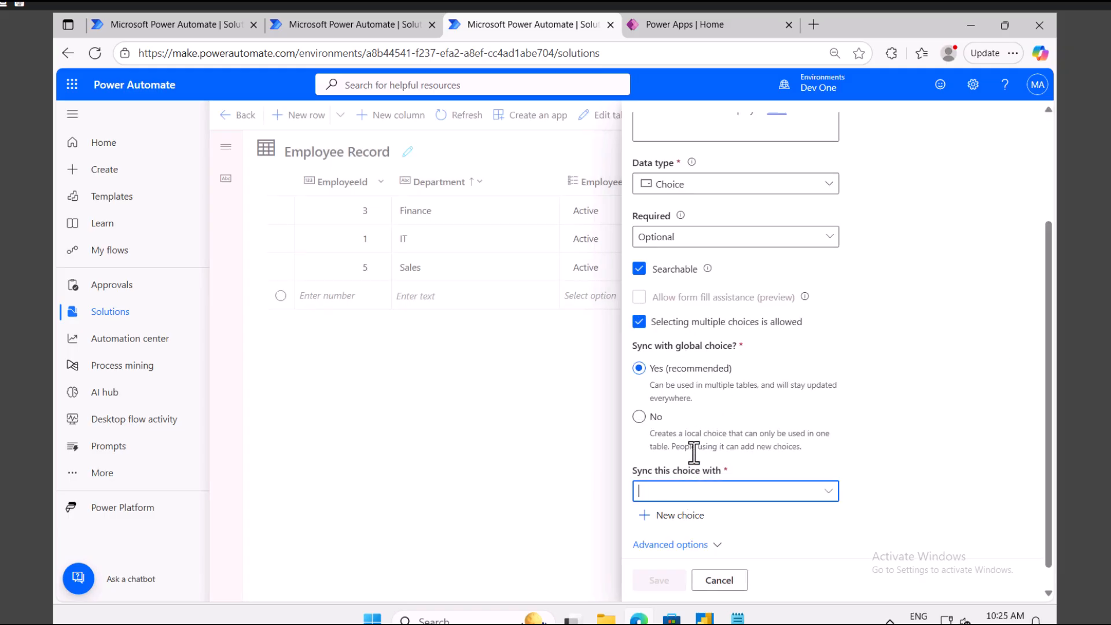
pyautogui.scroll(3, 703, 399)
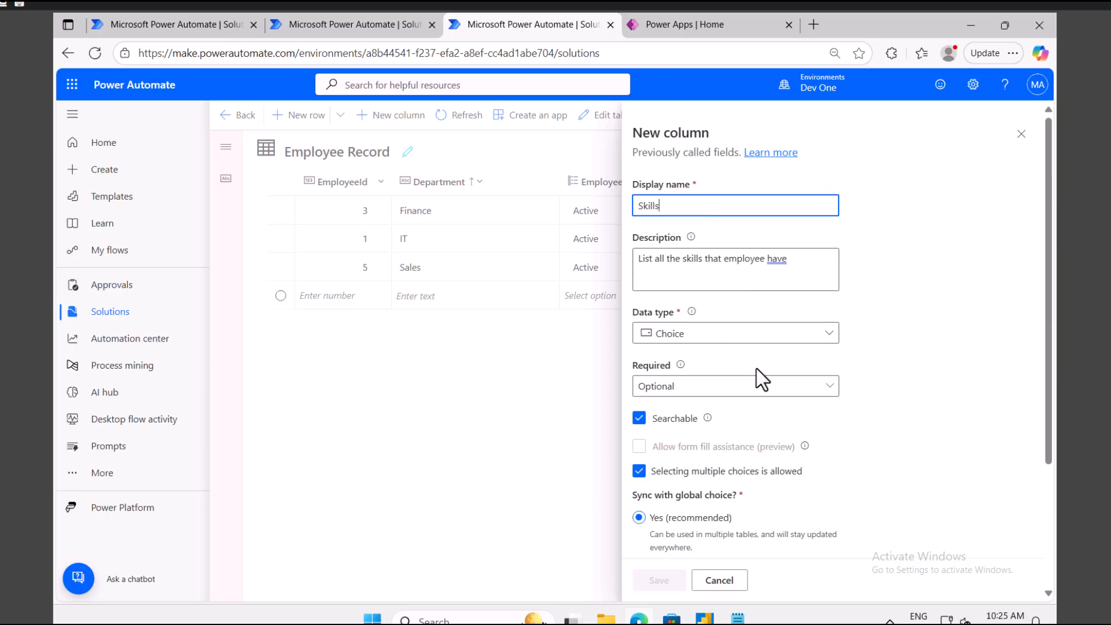
pyautogui.scroll(-3, 756, 369)
pyautogui.click(684, 470)
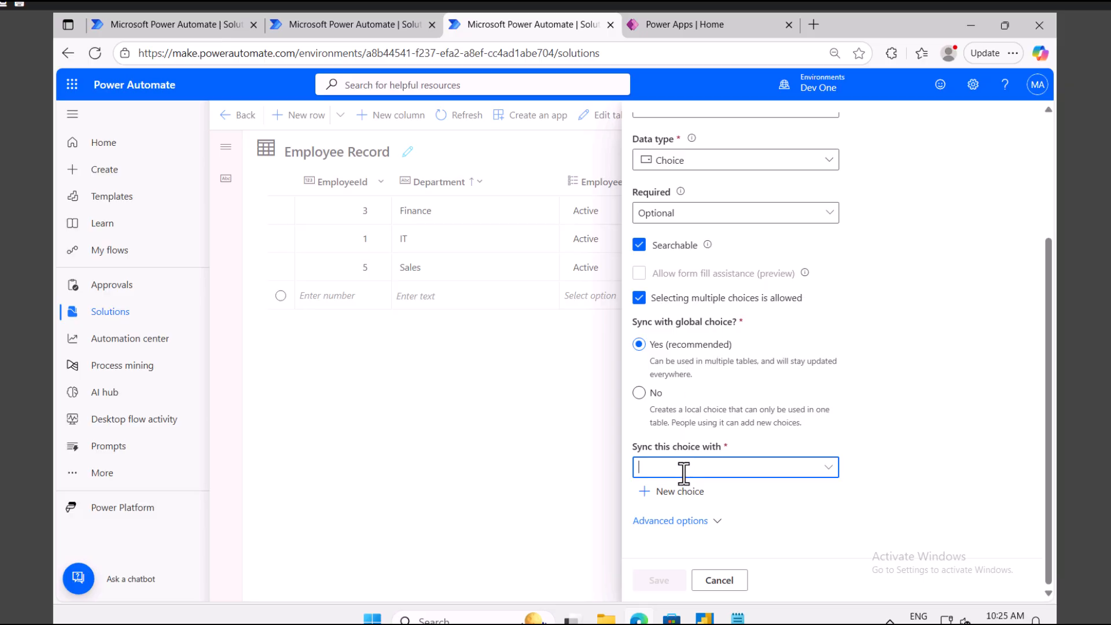
pyautogui.write('skills')
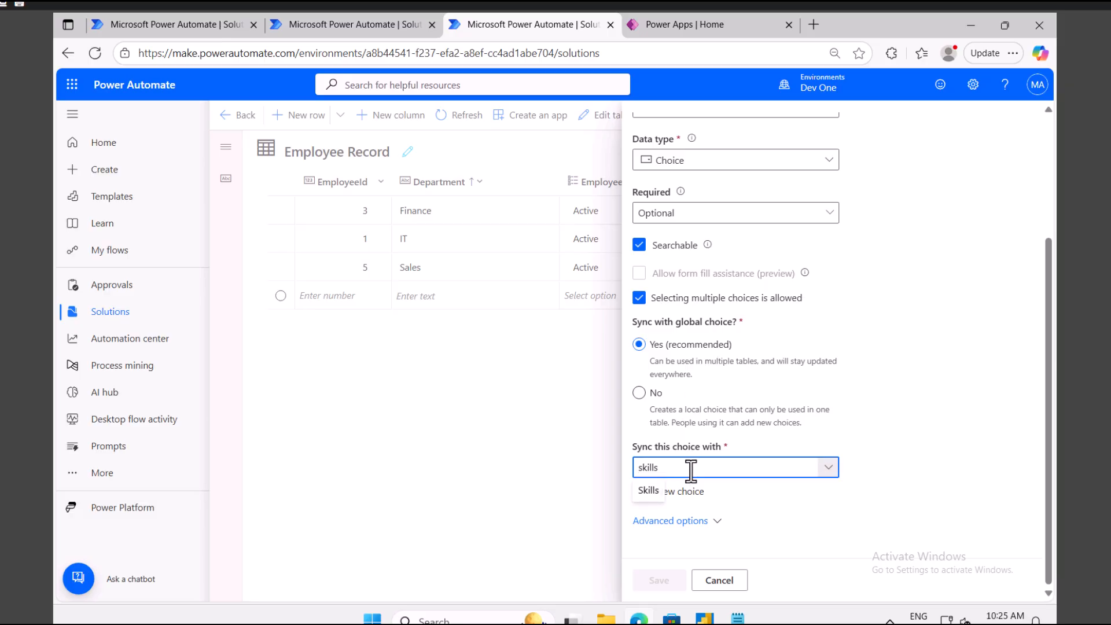
pyautogui.click(654, 492)
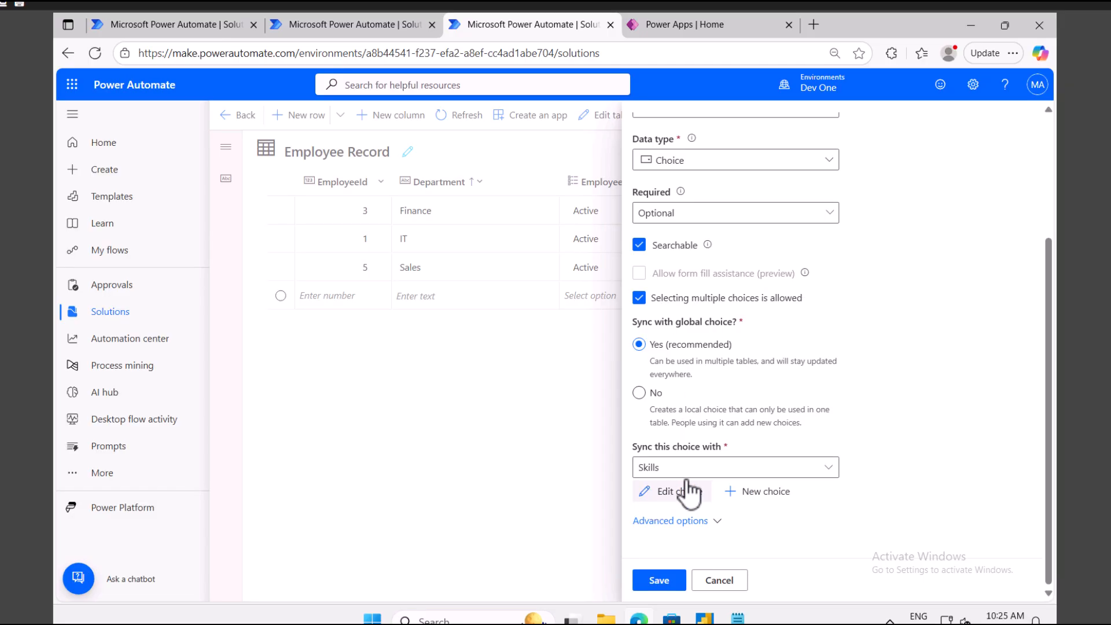
pyautogui.click(684, 523)
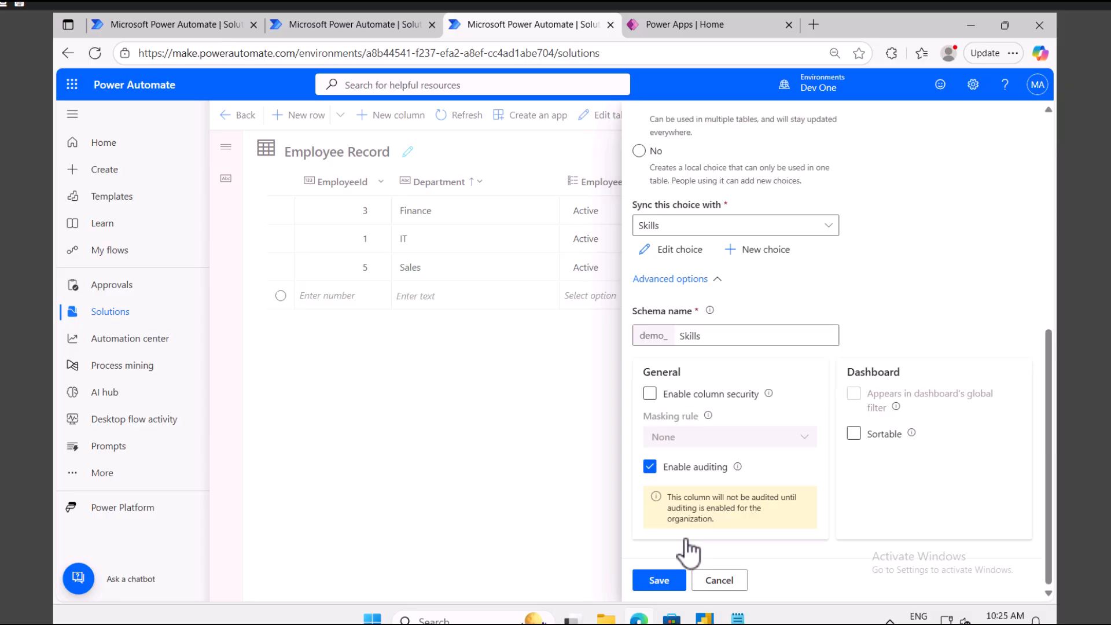
pyautogui.click(660, 580)
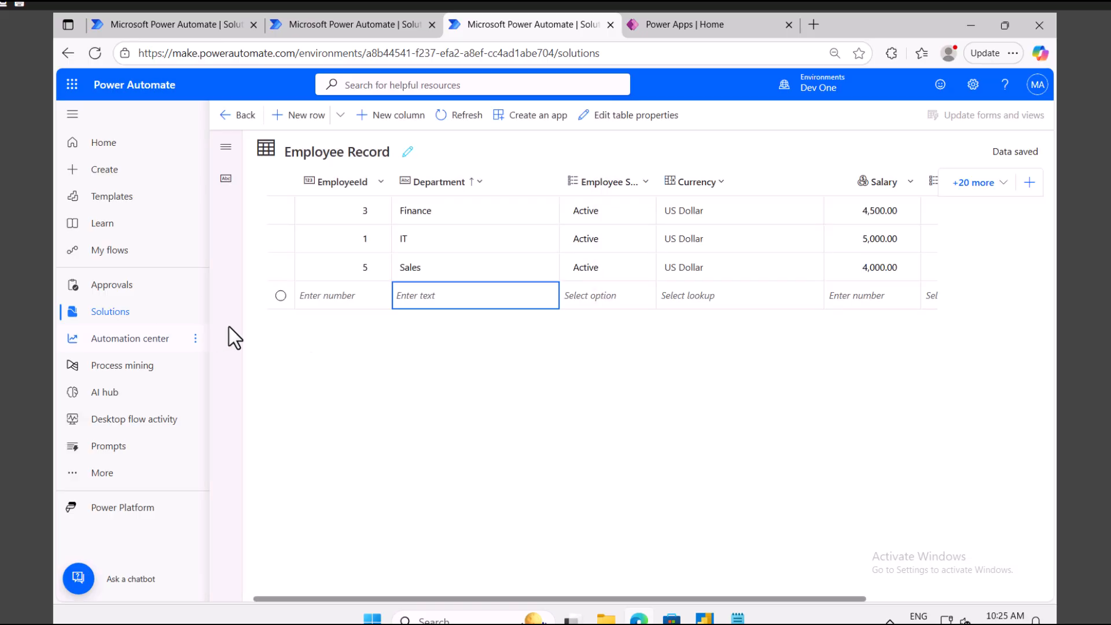
# Assign the skills O365, Power Apps and Flow to the Finance row in the Skills column.
pyautogui.moveTo(871, 597); pyautogui.dragTo(918, 596)
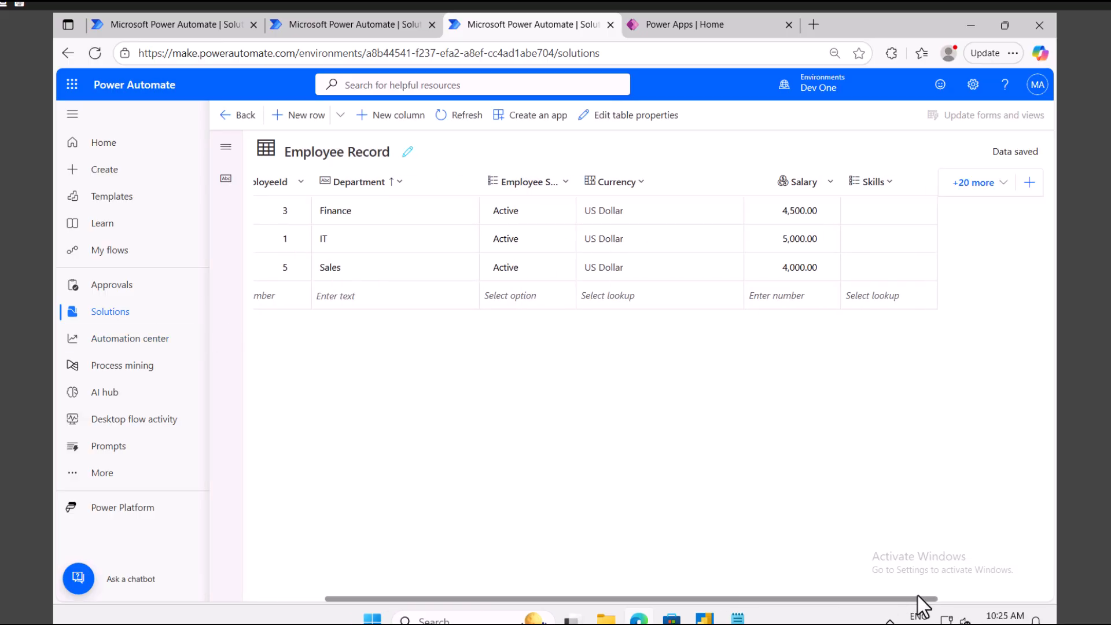
pyautogui.click(879, 210)
pyautogui.click(925, 211)
pyautogui.click(855, 235)
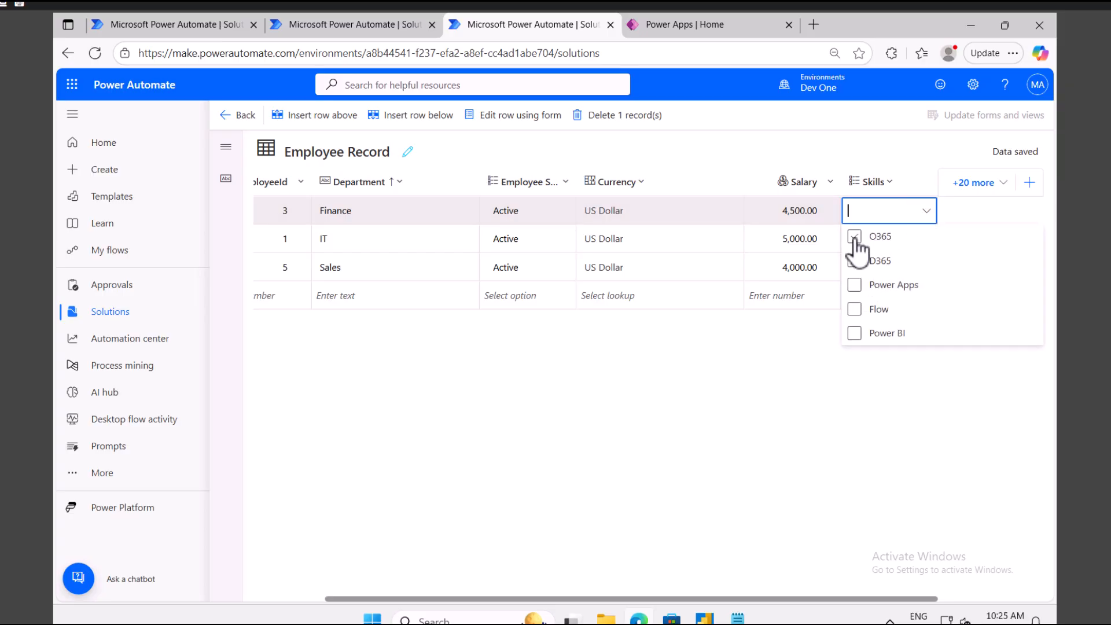
pyautogui.click(855, 285)
pyautogui.click(855, 309)
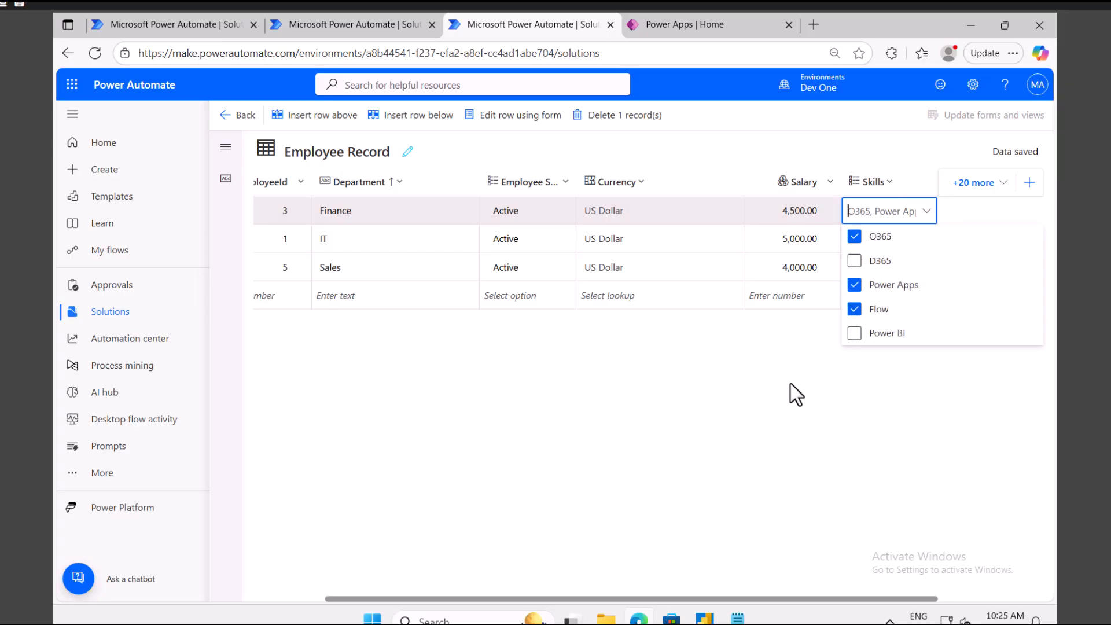
pyautogui.click(790, 384)
pyautogui.click(885, 242)
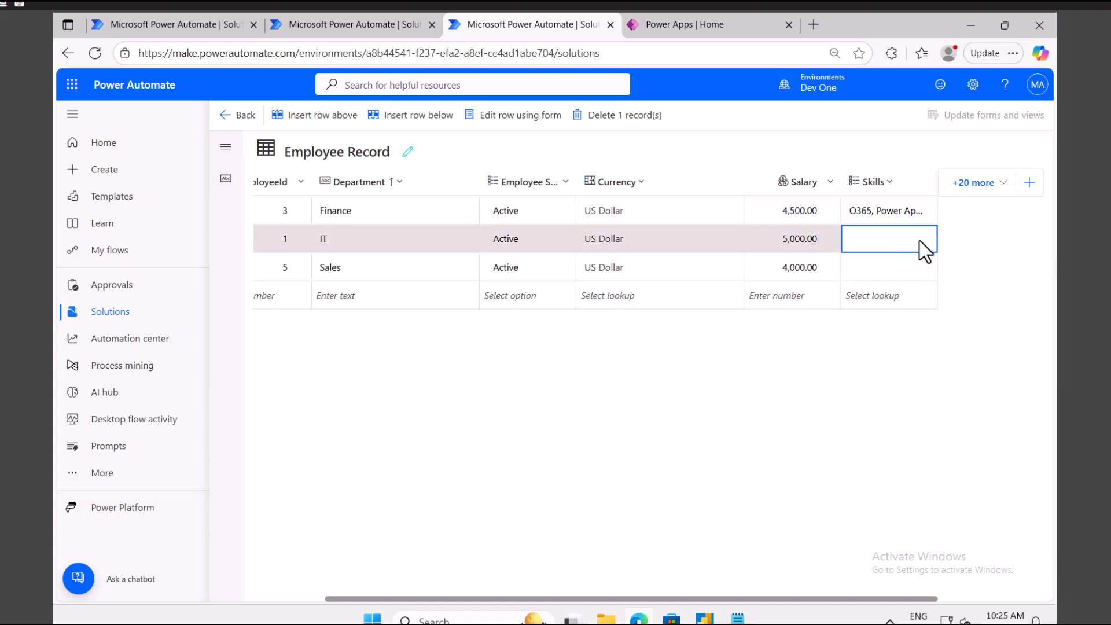
pyautogui.click(879, 239)
pyautogui.click(924, 239)
pyautogui.click(882, 244)
pyautogui.click(895, 240)
pyautogui.click(925, 239)
# Assign the skills Flow and D365 to the Sales row in the Skills column.
pyautogui.click(871, 265)
pyautogui.click(909, 265)
pyautogui.click(926, 269)
pyautogui.click(854, 365)
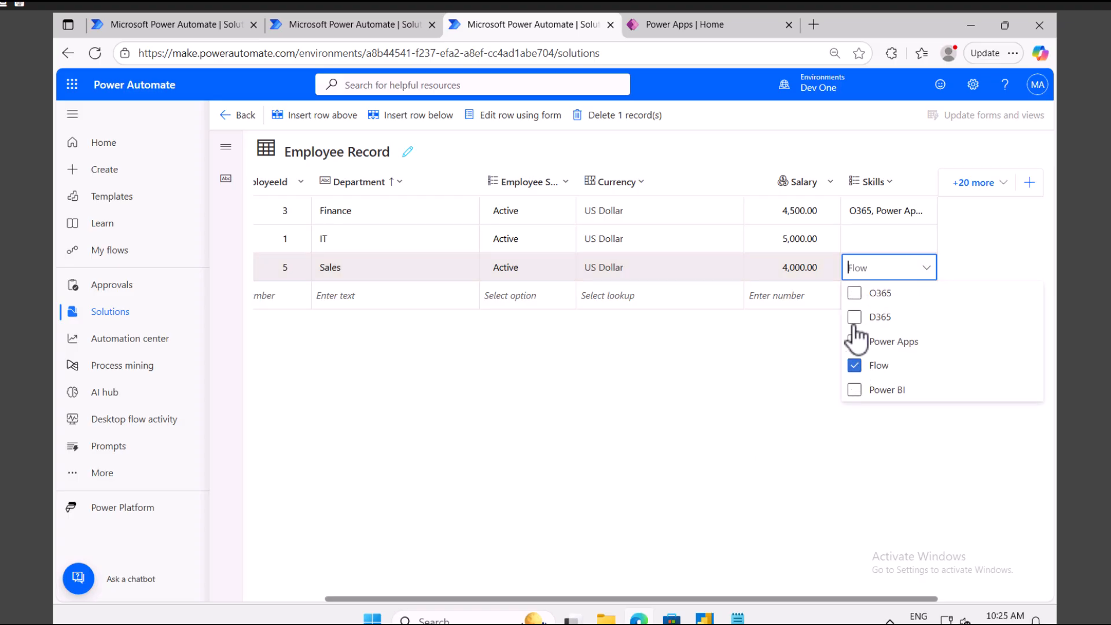
pyautogui.click(855, 317)
pyautogui.click(811, 301)
# Try to open the Skills options of the IT row, and refresh the Employee Record table.
pyautogui.click(878, 236)
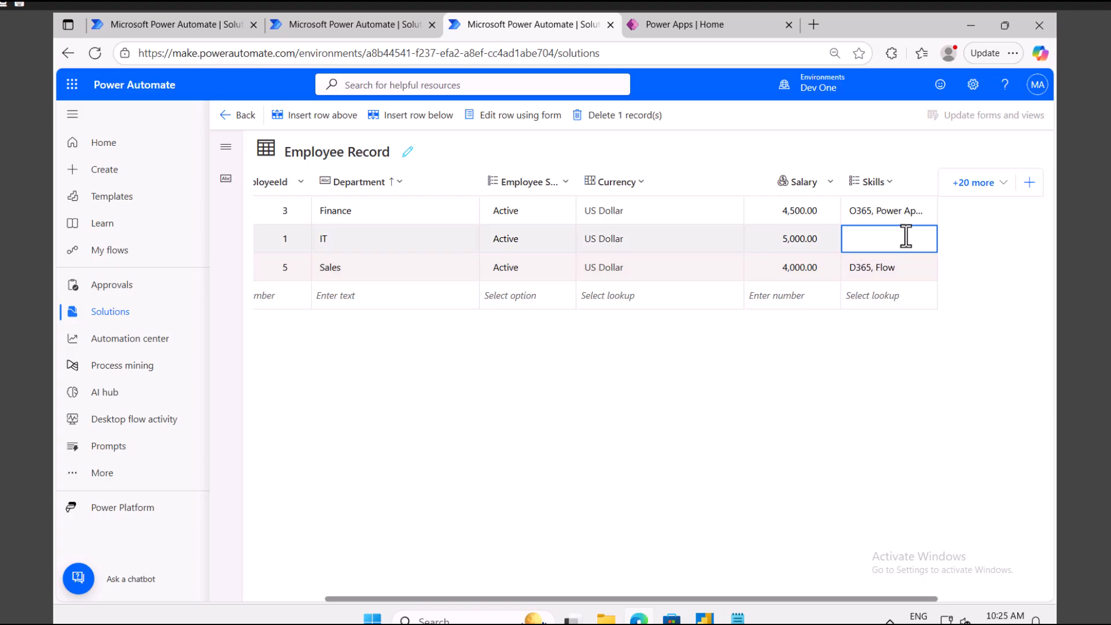
pyautogui.click(904, 236)
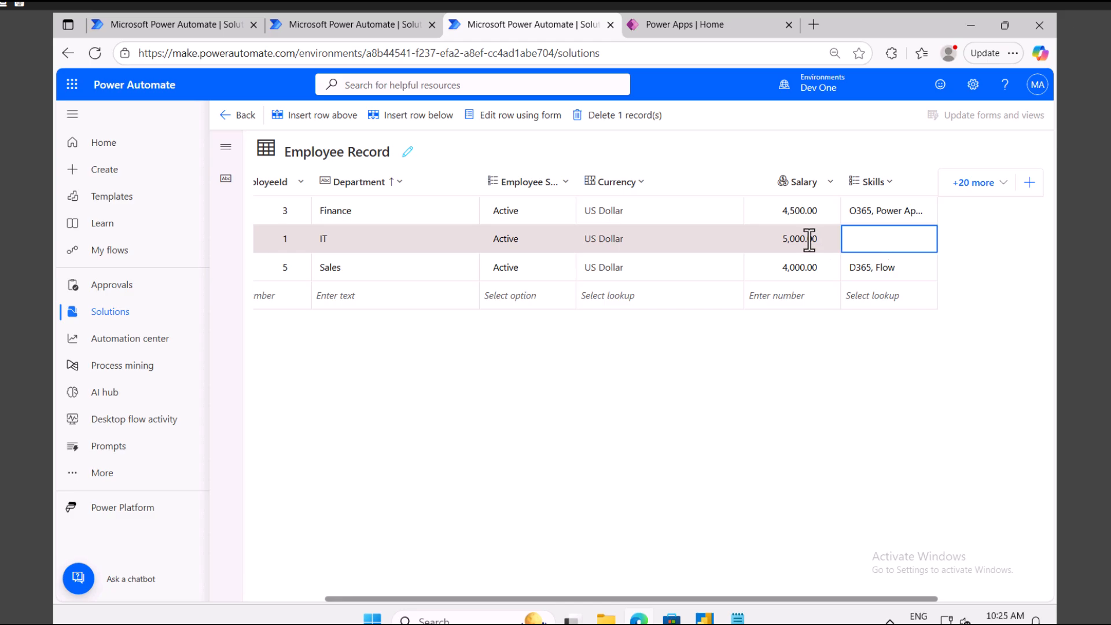
pyautogui.doubleClick(805, 239)
pyautogui.click(906, 239)
pyautogui.click(927, 240)
pyautogui.click(927, 239)
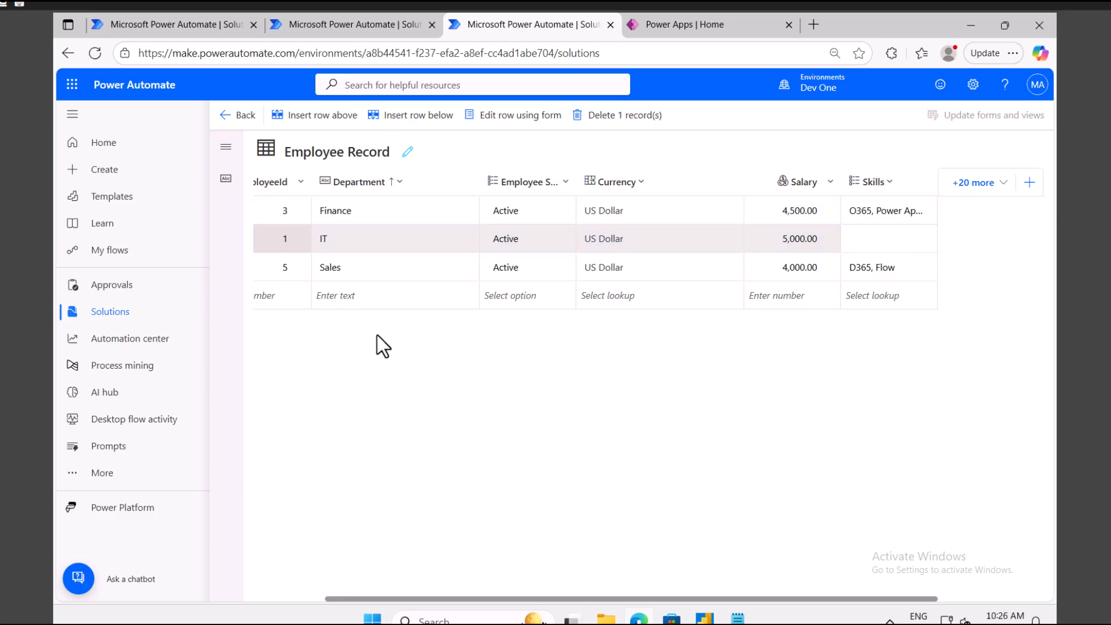
pyautogui.doubleClick(378, 273)
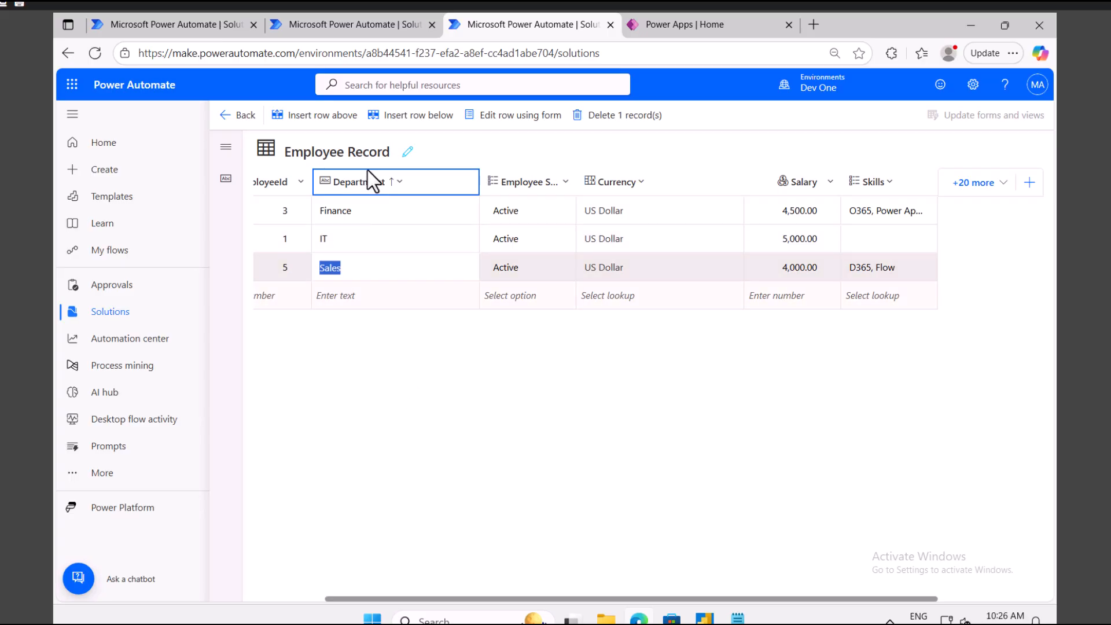
pyautogui.click(283, 300)
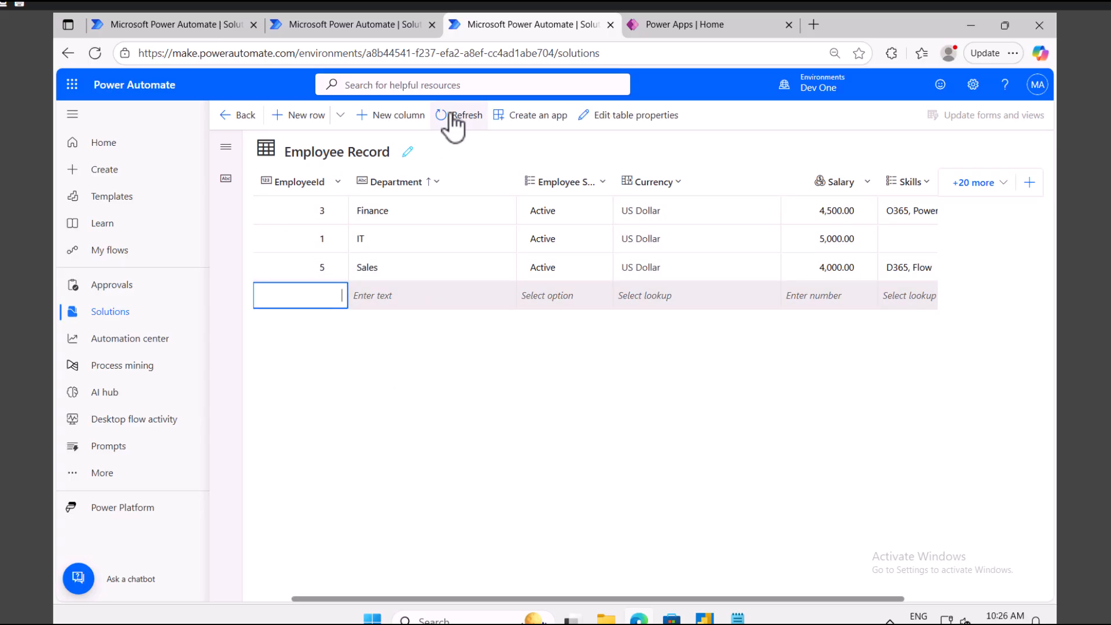
pyautogui.click(455, 115)
# Assign the skill Power Apps to the IT row in the Skills column.
pyautogui.click(907, 241)
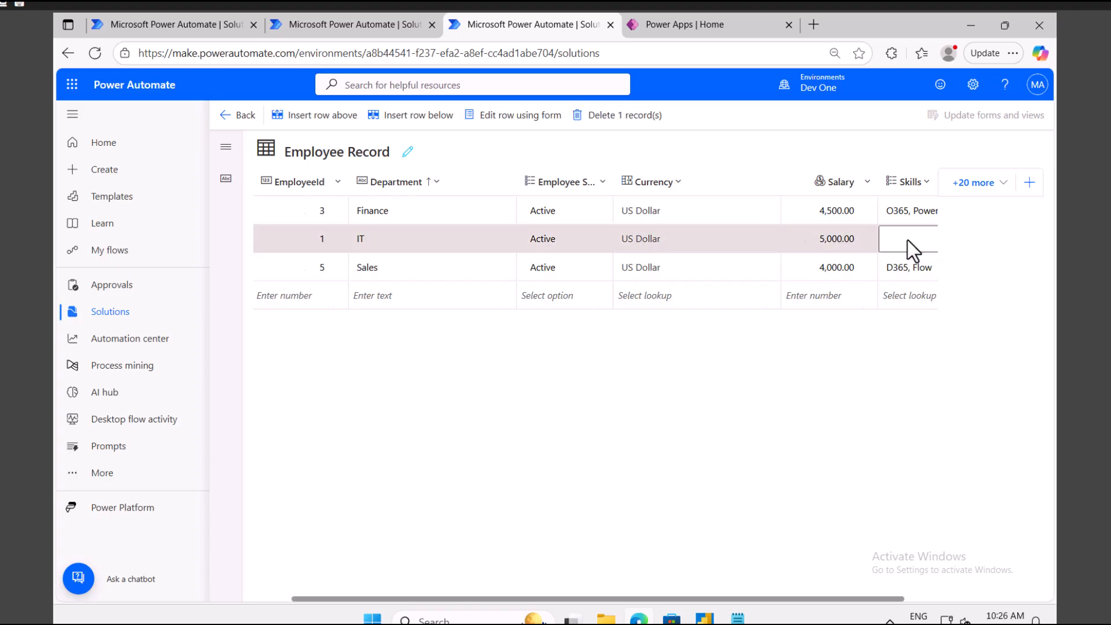
pyautogui.click(927, 241)
pyautogui.click(861, 314)
pyautogui.click(678, 433)
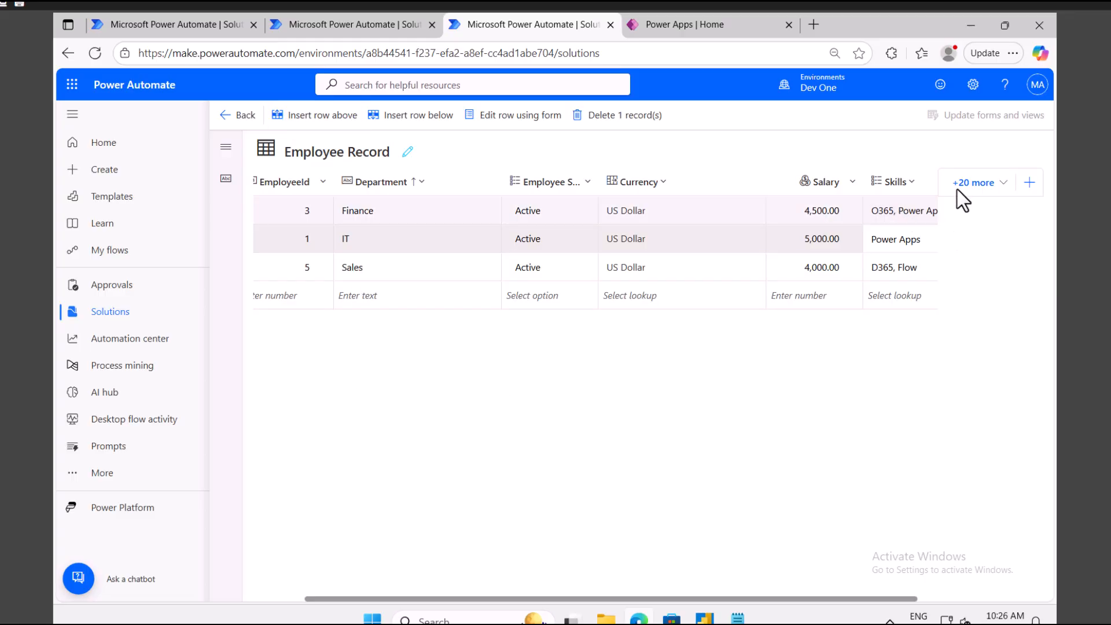
# Try to remove the Currency and Salary columns from the displayed columns of the Employee Record table.
pyautogui.click(645, 184)
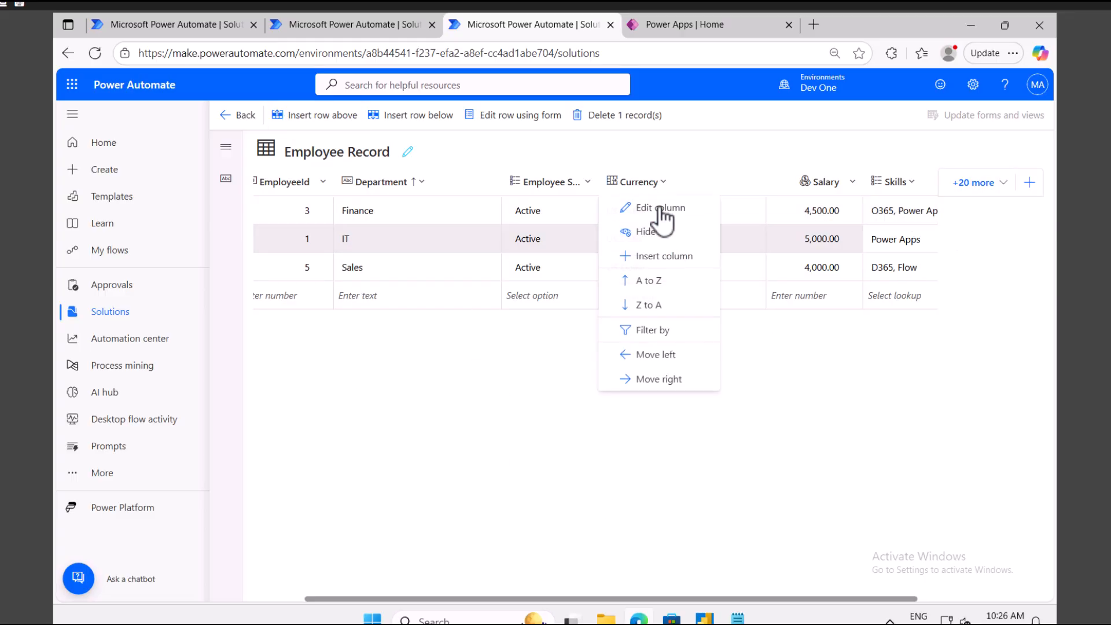
pyautogui.click(981, 187)
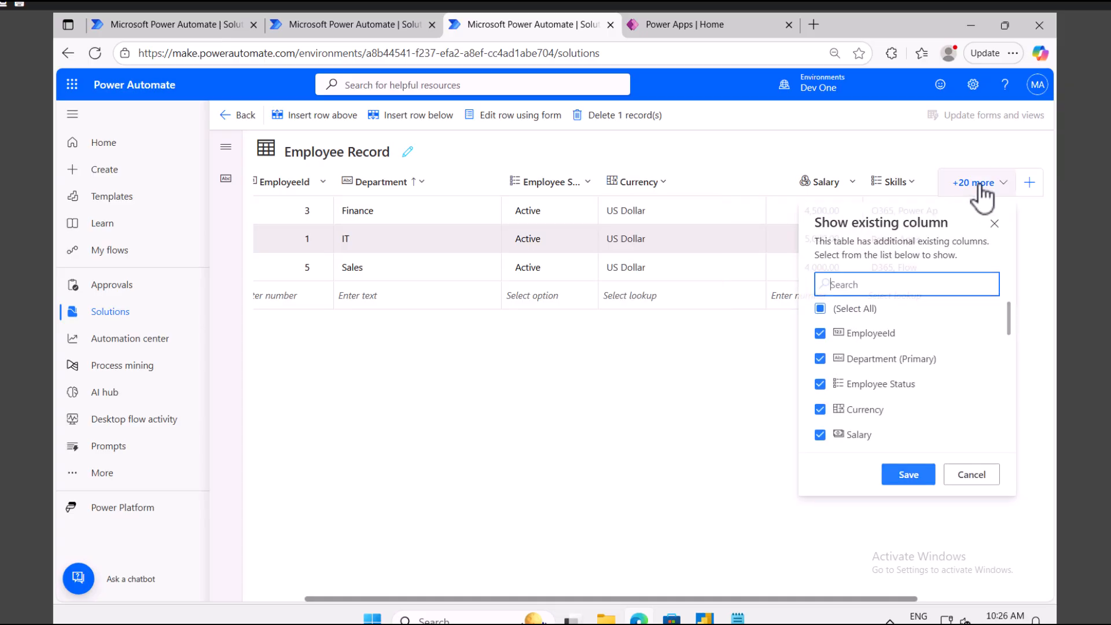
pyautogui.click(820, 410)
pyautogui.click(820, 436)
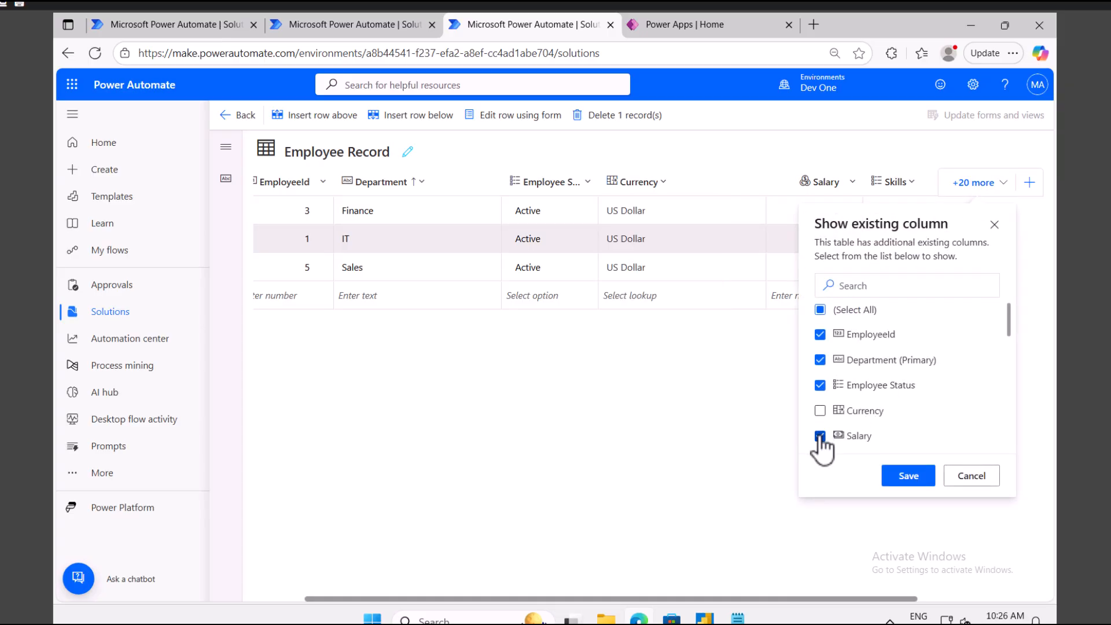
pyautogui.click(913, 475)
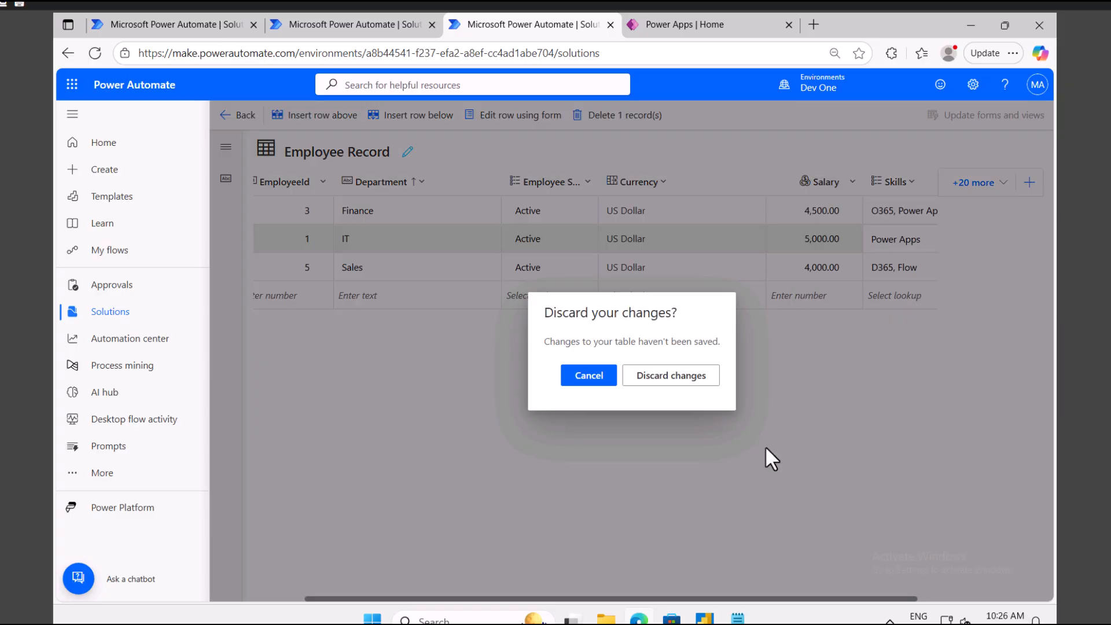
pyautogui.click(589, 376)
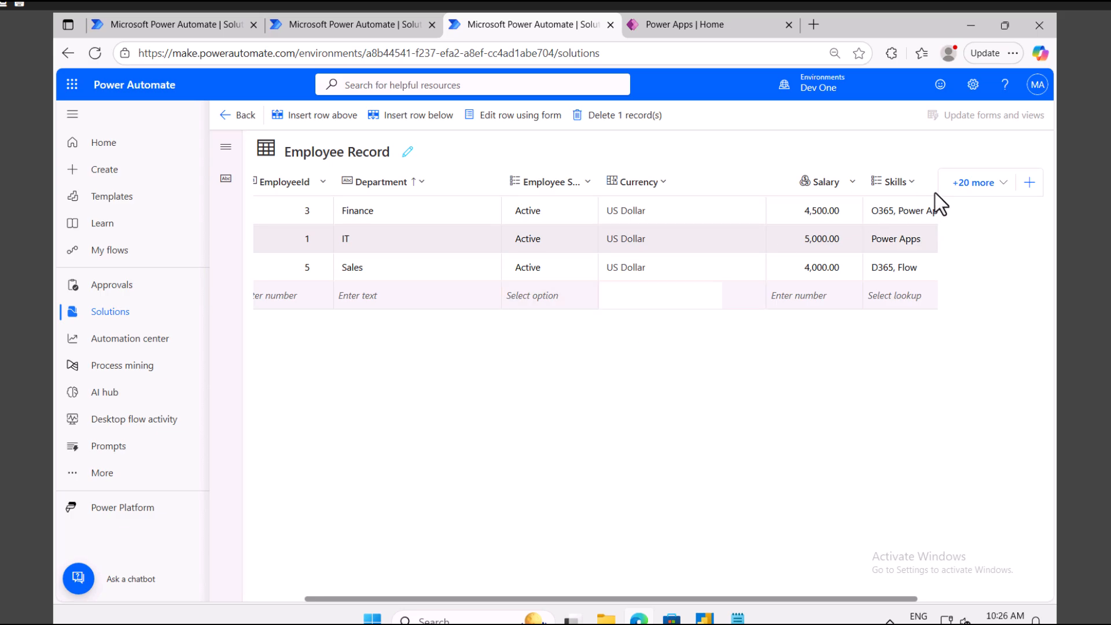
# Hide the Currency and Salary columns in the Employee Record table and widen the Skills column.
pyautogui.click(976, 191)
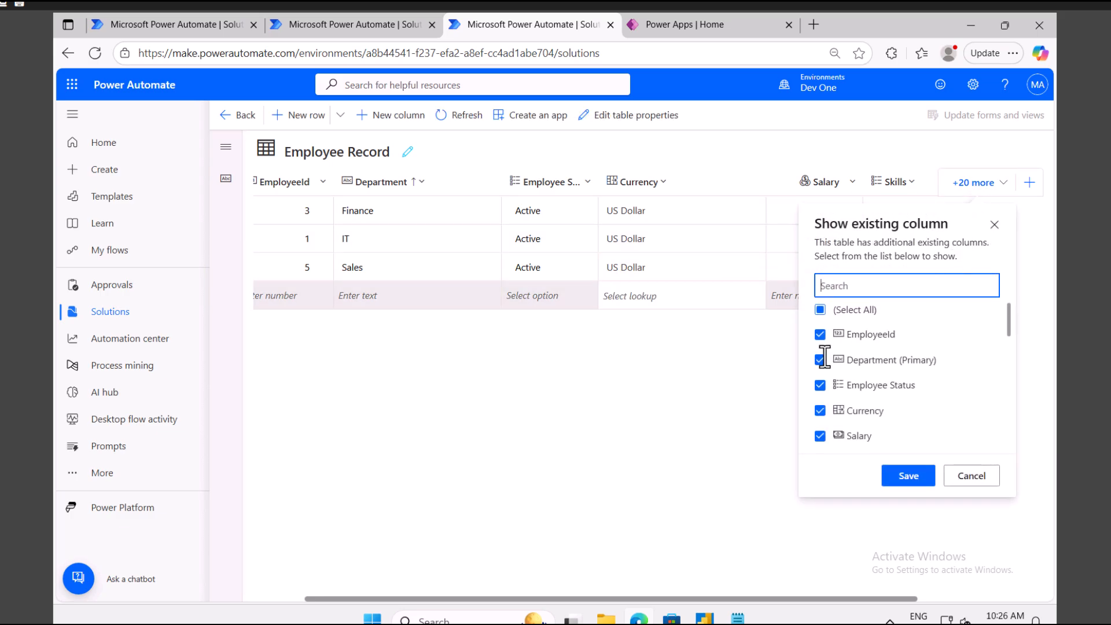
pyautogui.click(820, 410)
pyautogui.click(820, 437)
pyautogui.click(909, 478)
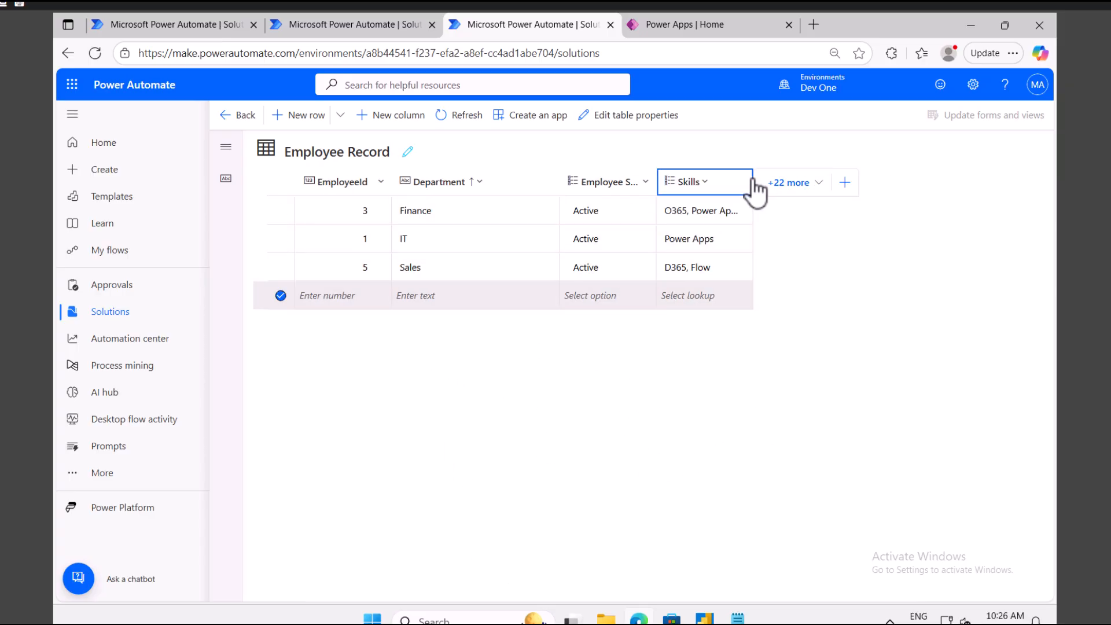
pyautogui.moveTo(756, 178); pyautogui.dragTo(811, 179)
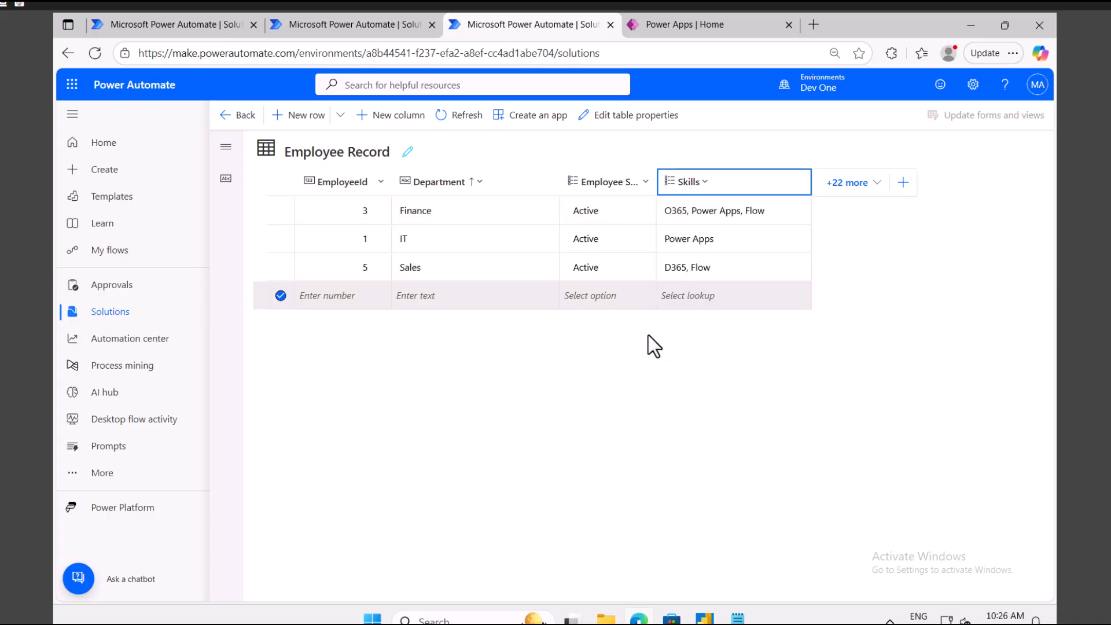
# Compare the single-select Employee Status options with the multi-select Skills options in the Finance row.
pyautogui.click(594, 209)
pyautogui.click(646, 212)
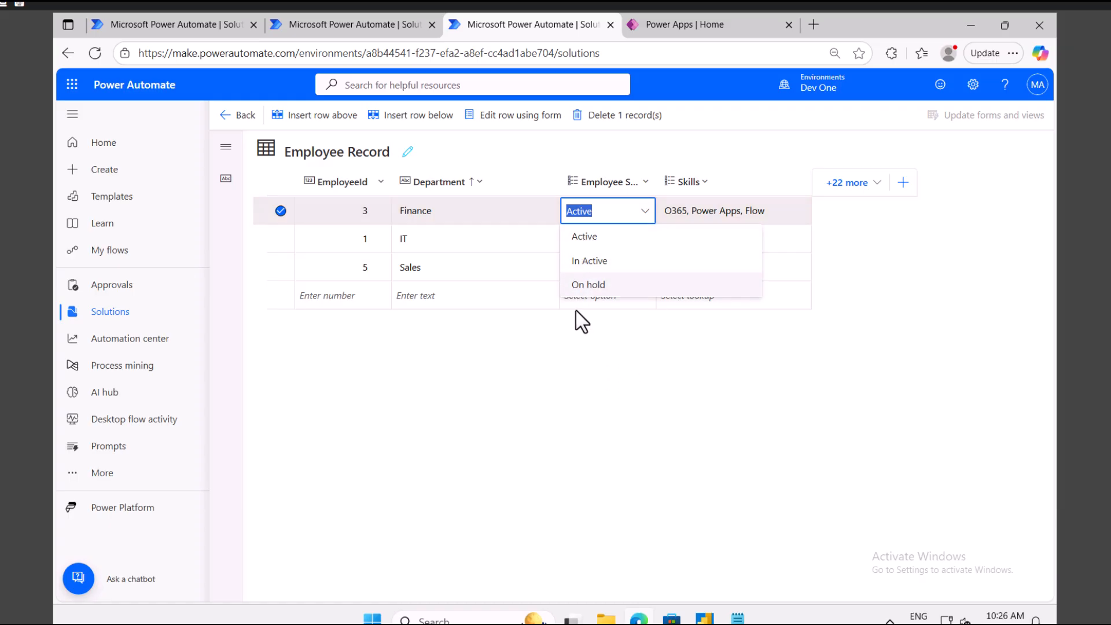
pyautogui.click(729, 212)
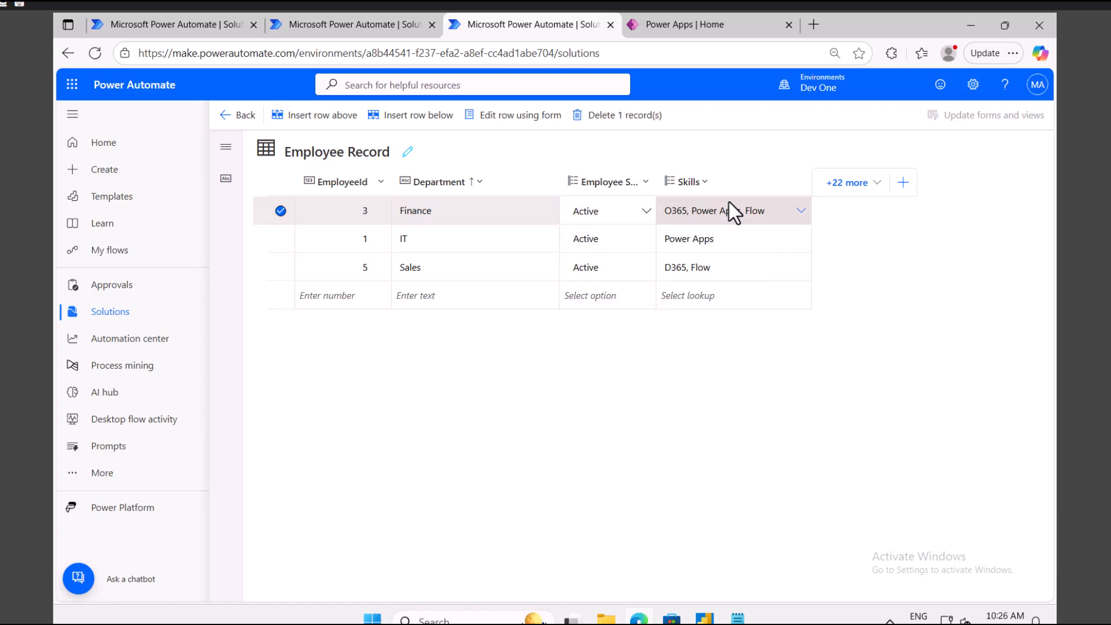
pyautogui.click(801, 210)
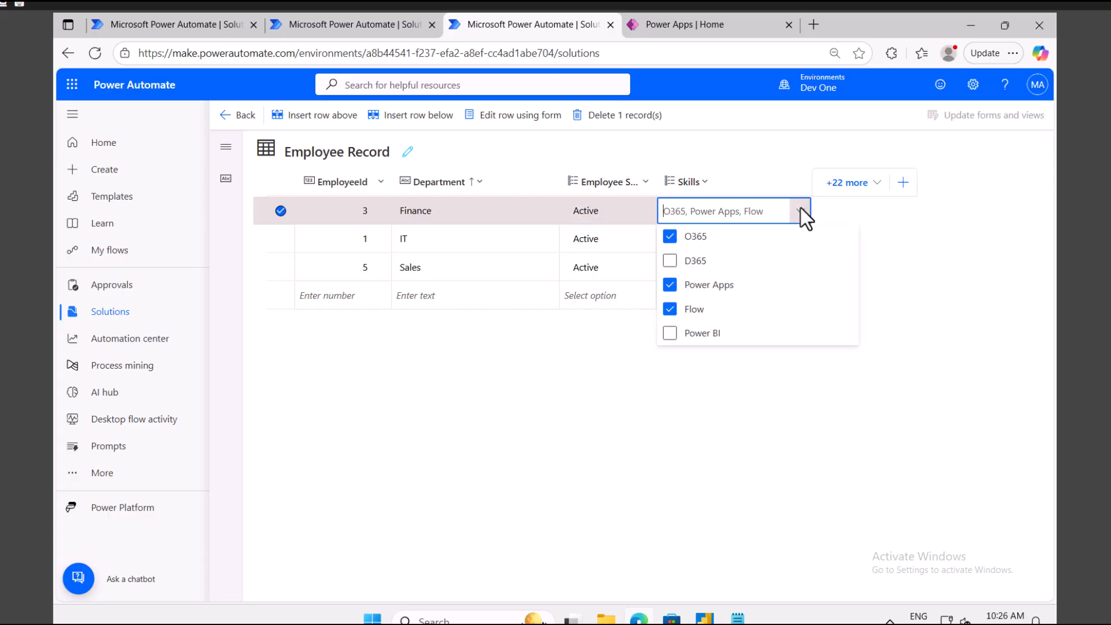
pyautogui.click(508, 422)
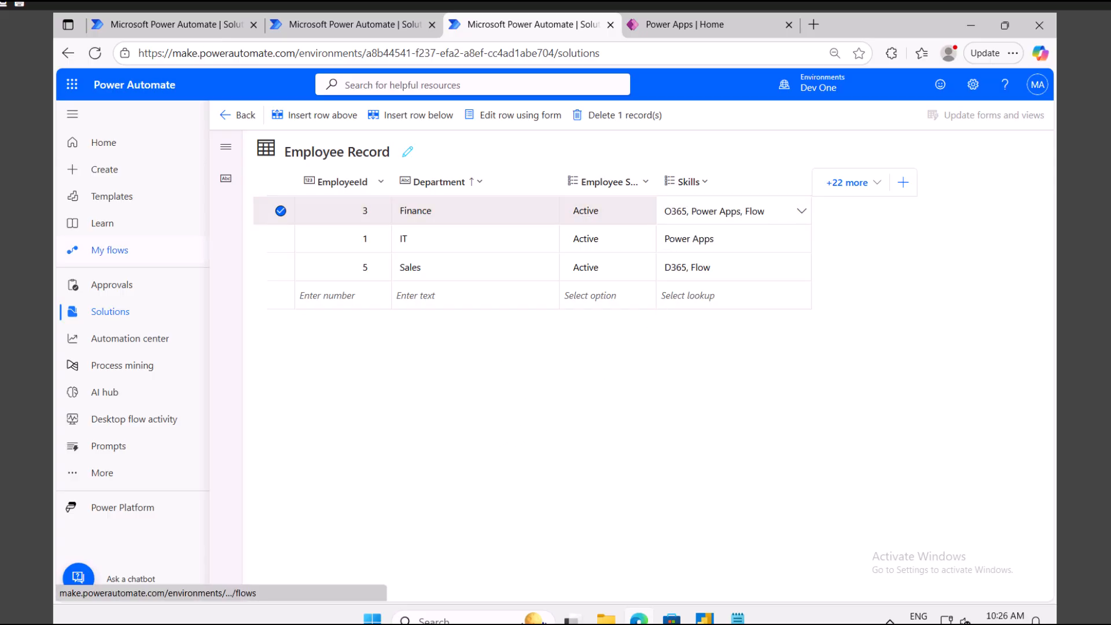
# Open the Skills column's settings and examine the labels and numeric values of its global choice.
pyautogui.click(722, 186)
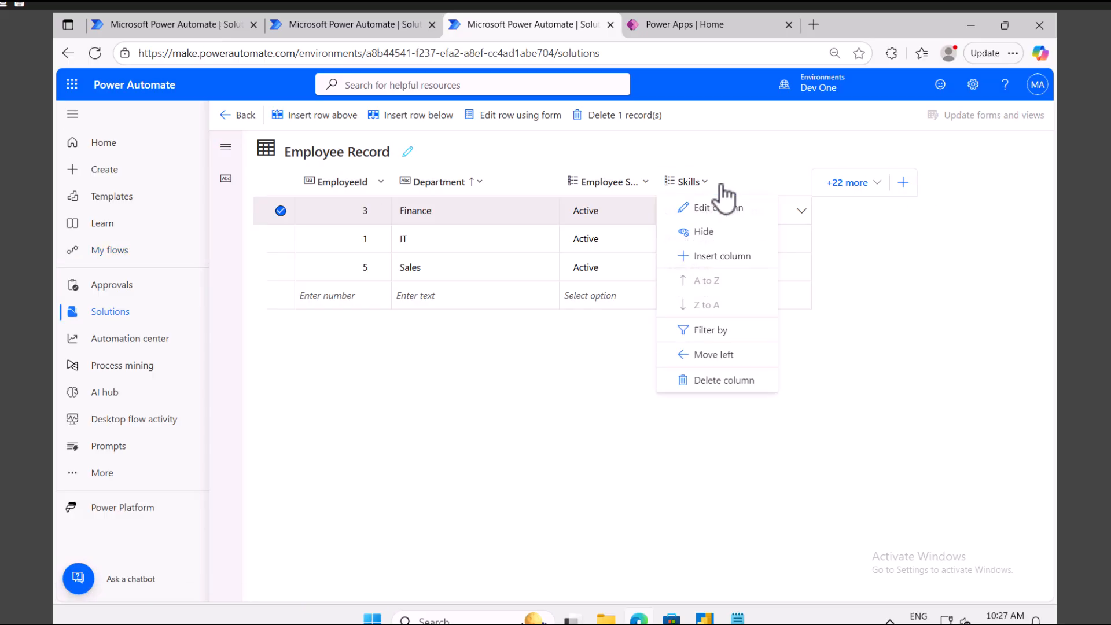
pyautogui.click(710, 210)
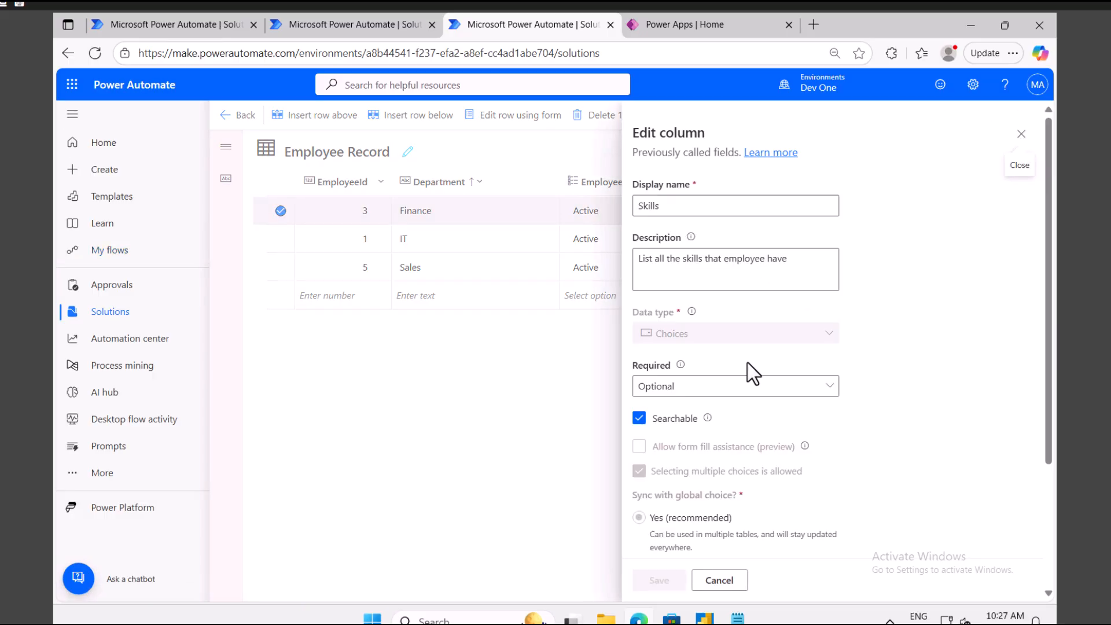
pyautogui.scroll(-3, 746, 382)
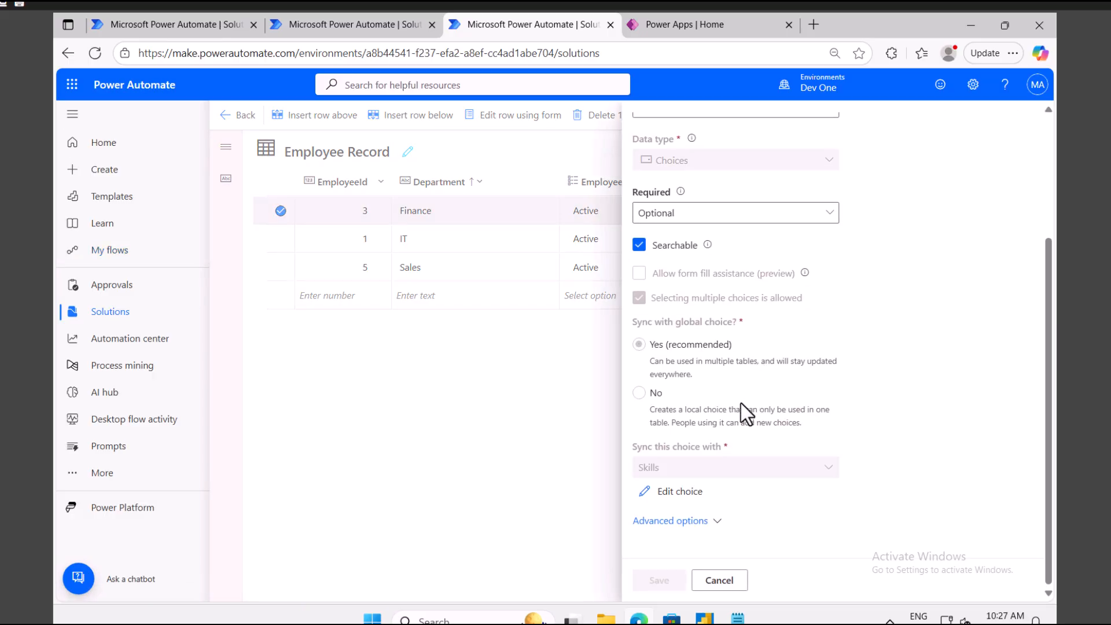
pyautogui.click(688, 495)
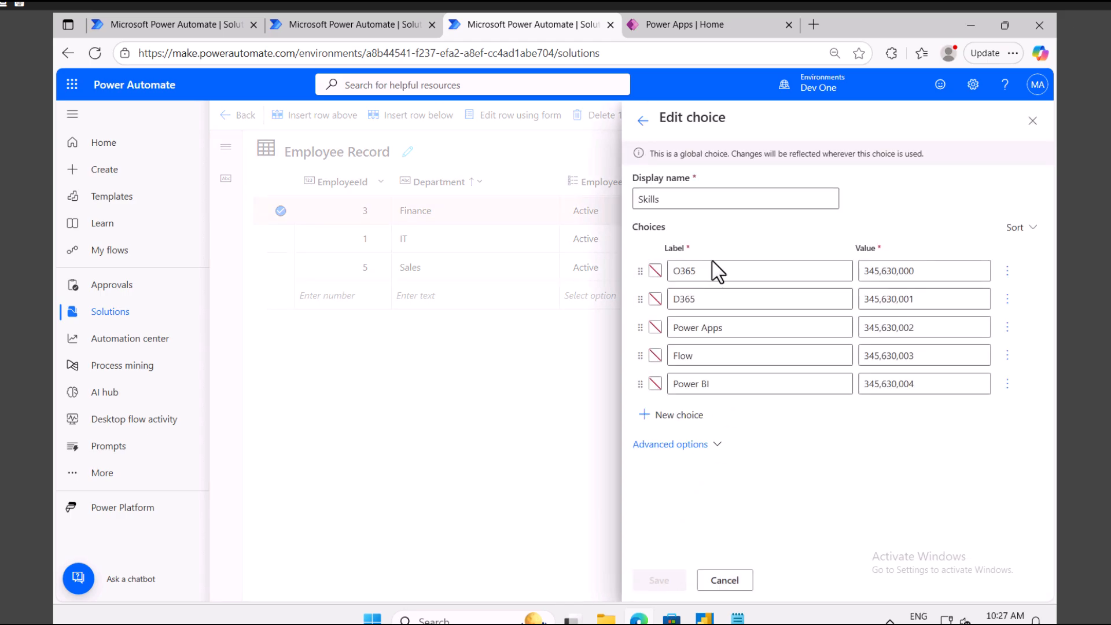
pyautogui.click(704, 270)
pyautogui.click(916, 270)
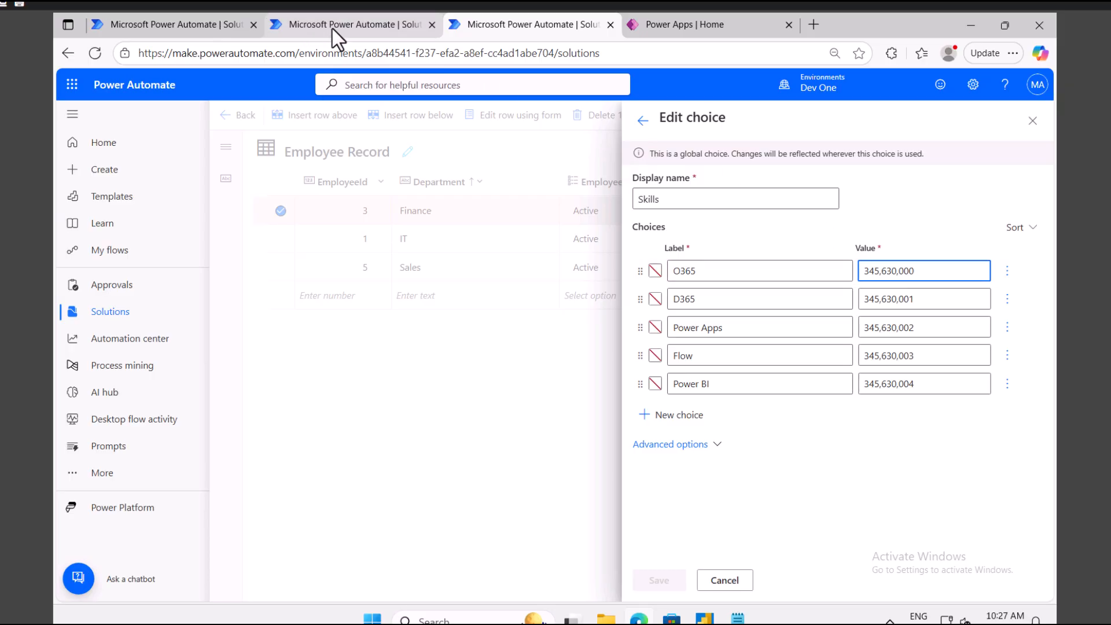
# Start a new instant cloud flow in the Power Automate SOLUTION, using the "Manually trigger a flow" trigger.
pyautogui.click(180, 22)
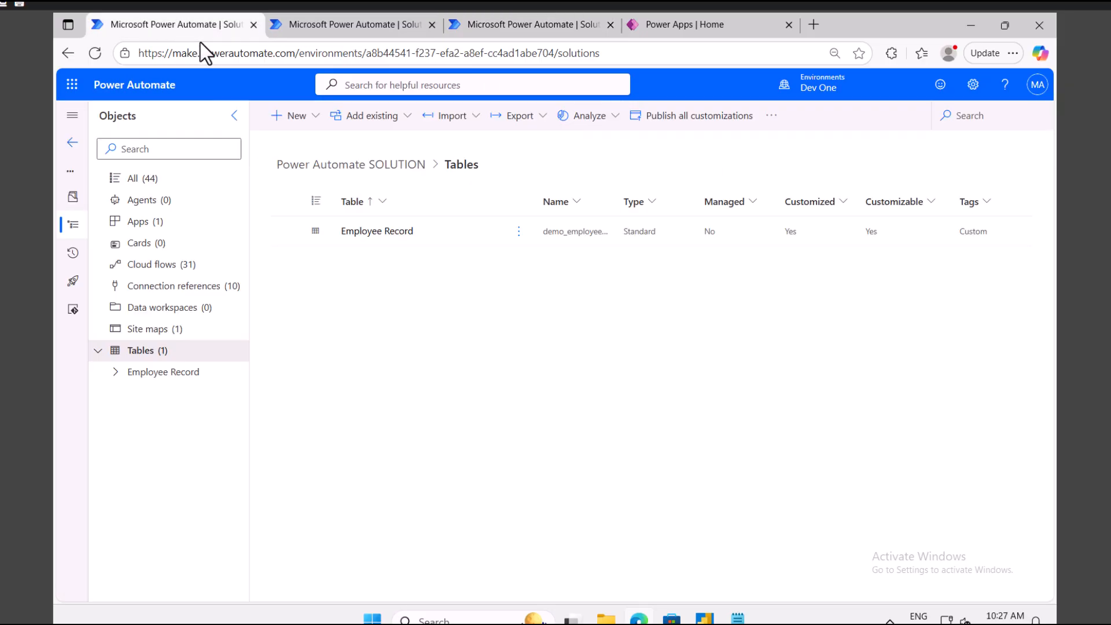
pyautogui.click(305, 118)
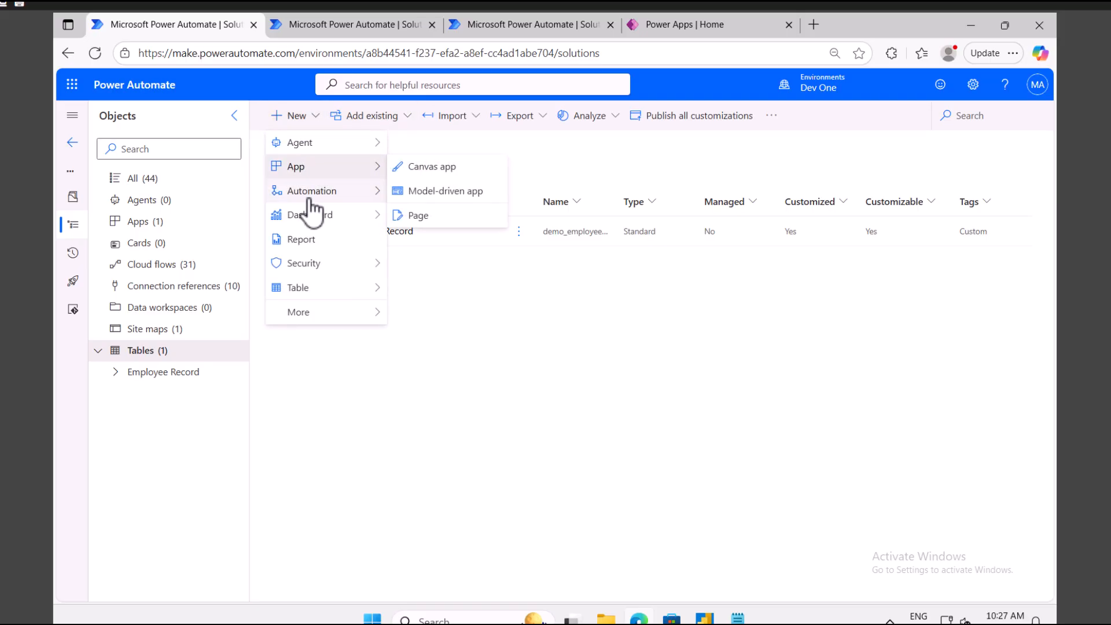
pyautogui.moveTo(310, 196)
pyautogui.moveTo(480, 197)
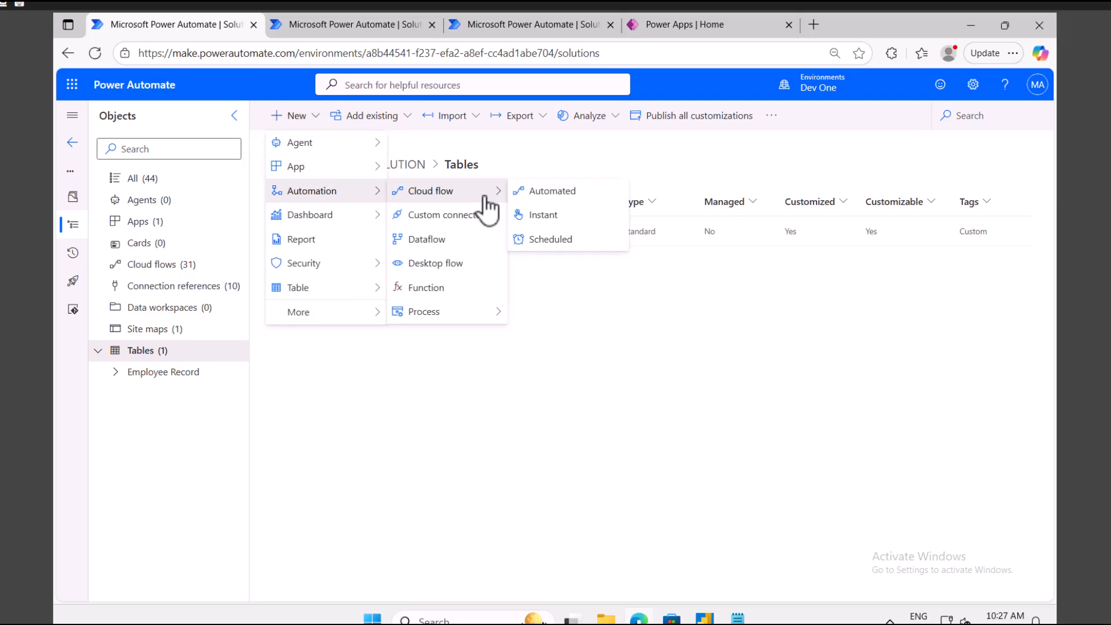
pyautogui.click(539, 218)
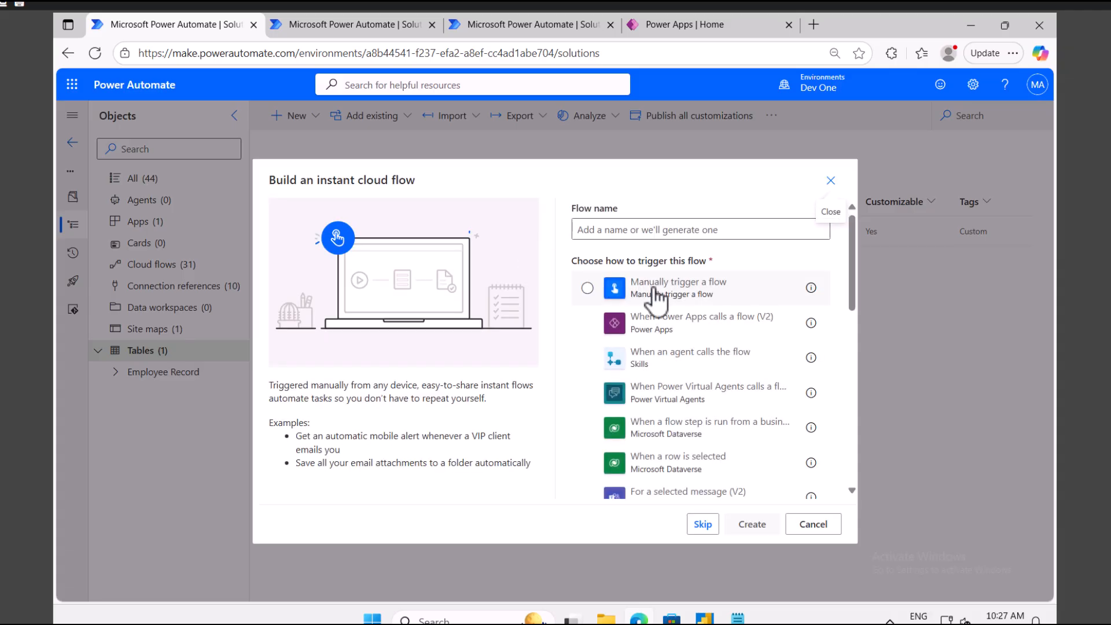
pyautogui.click(656, 298)
# Name the instant cloud flow MultiSelectChoiceFlow and create it.
pyautogui.click(650, 230)
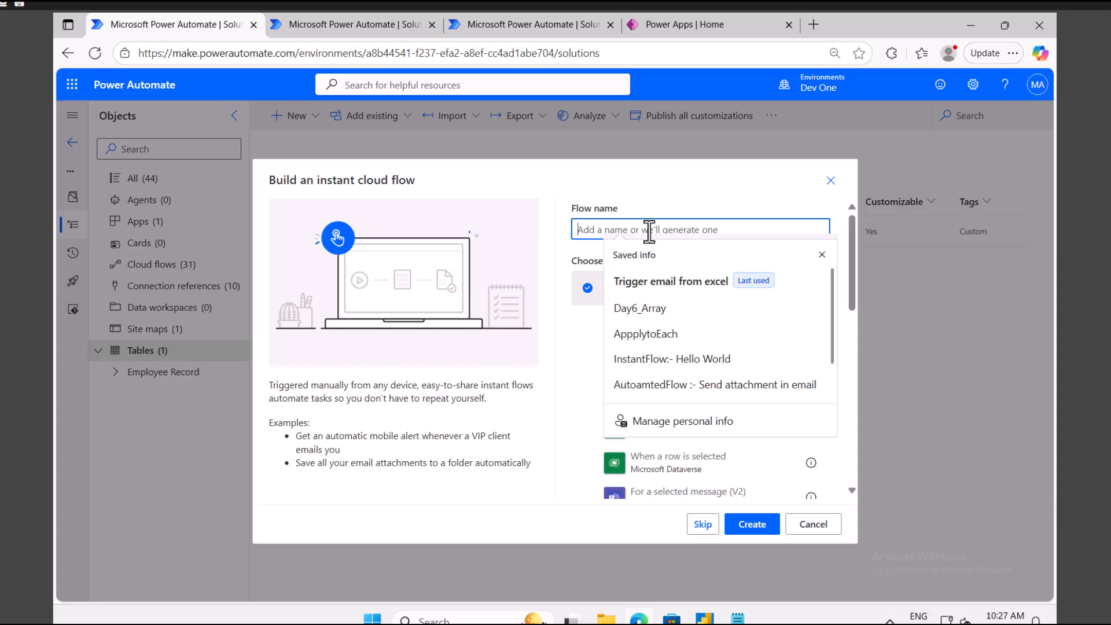
pyautogui.write('MultiSelectC')
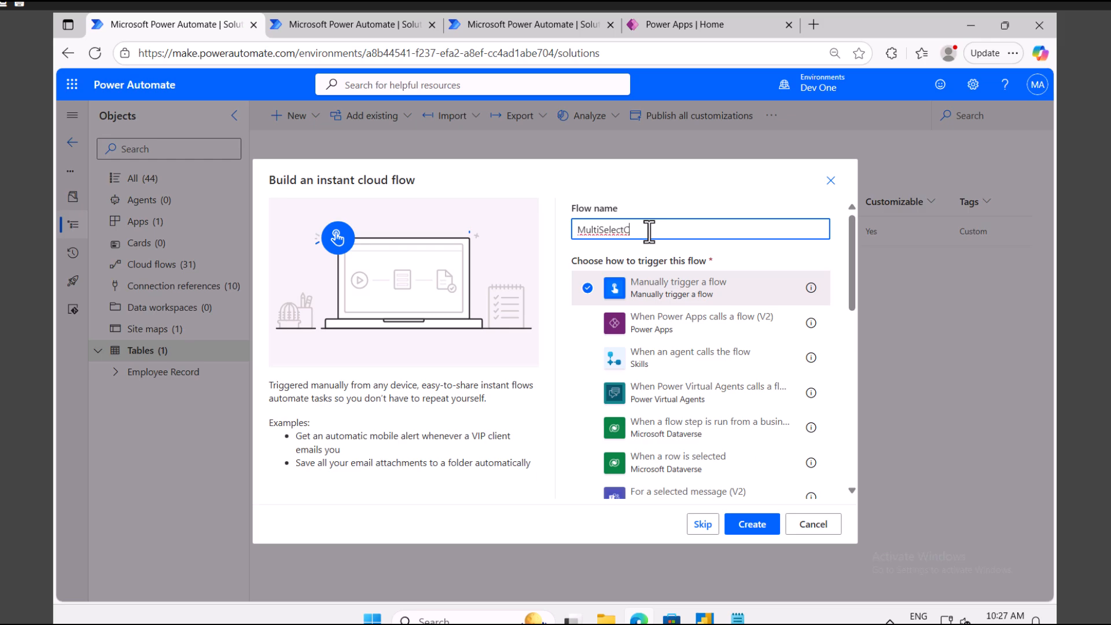
pyautogui.write('hoifceinFlow')
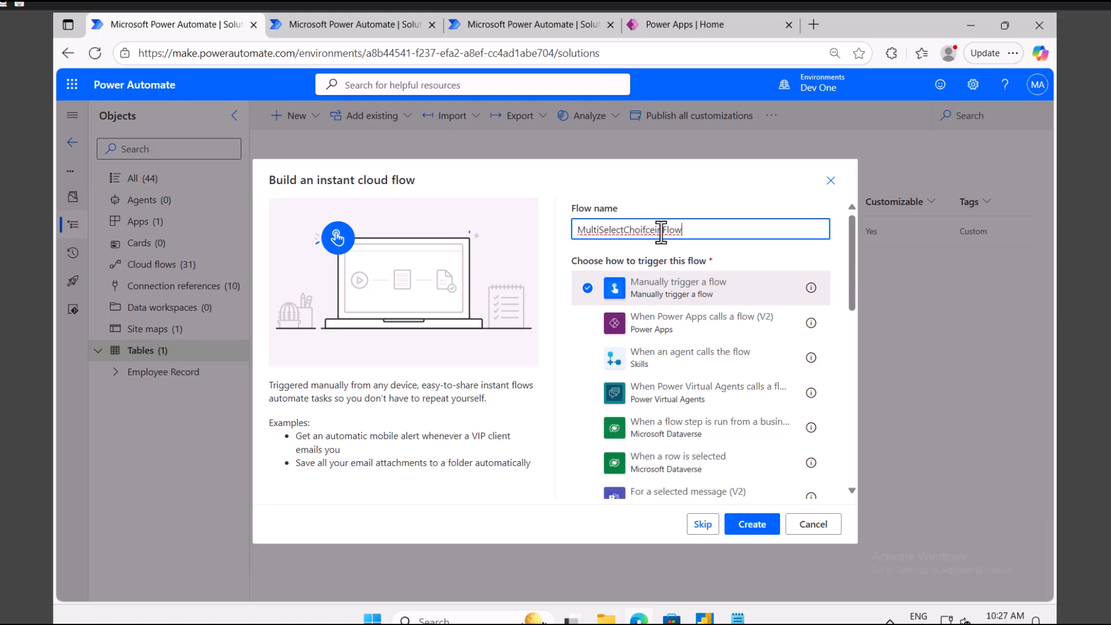
pyautogui.moveTo(657, 231); pyautogui.dragTo(646, 229)
pyautogui.press('BackSpace')
pyautogui.press('Delete')
pyautogui.write('c')
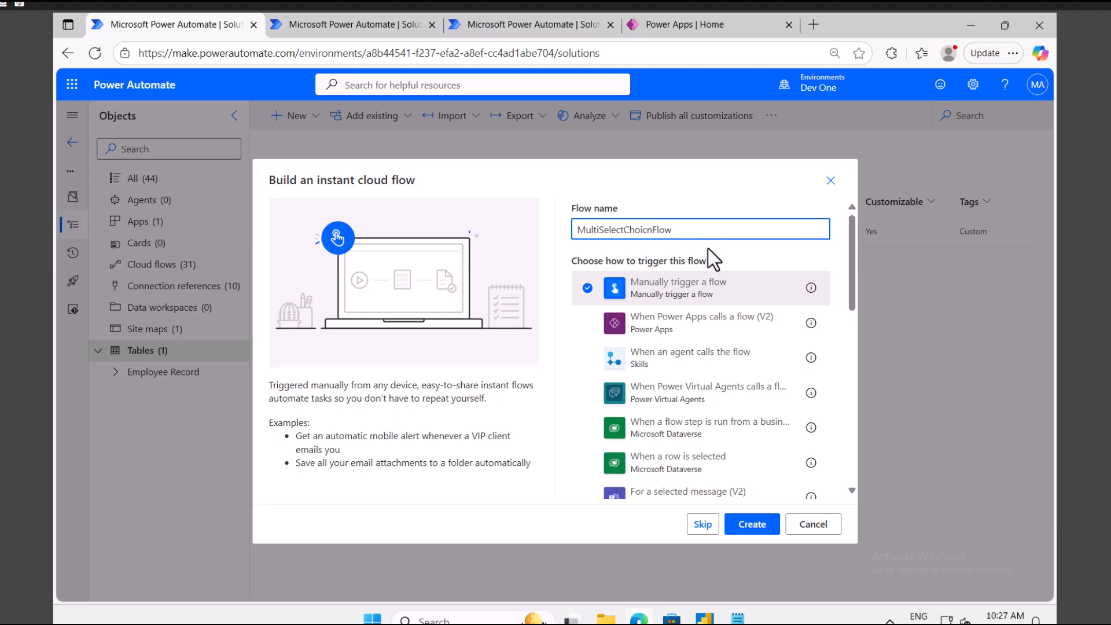
pyautogui.write('e')
pyautogui.click(746, 523)
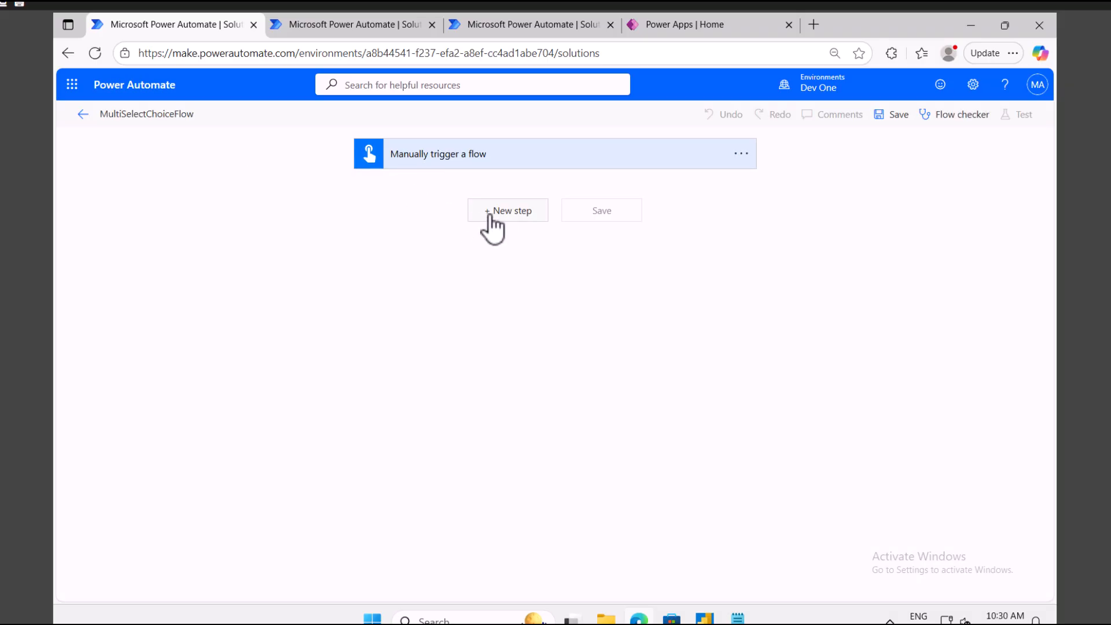
# Add a Microsoft Dataverse List rows action after the trigger and set its table to Employee Record.
pyautogui.click(518, 227)
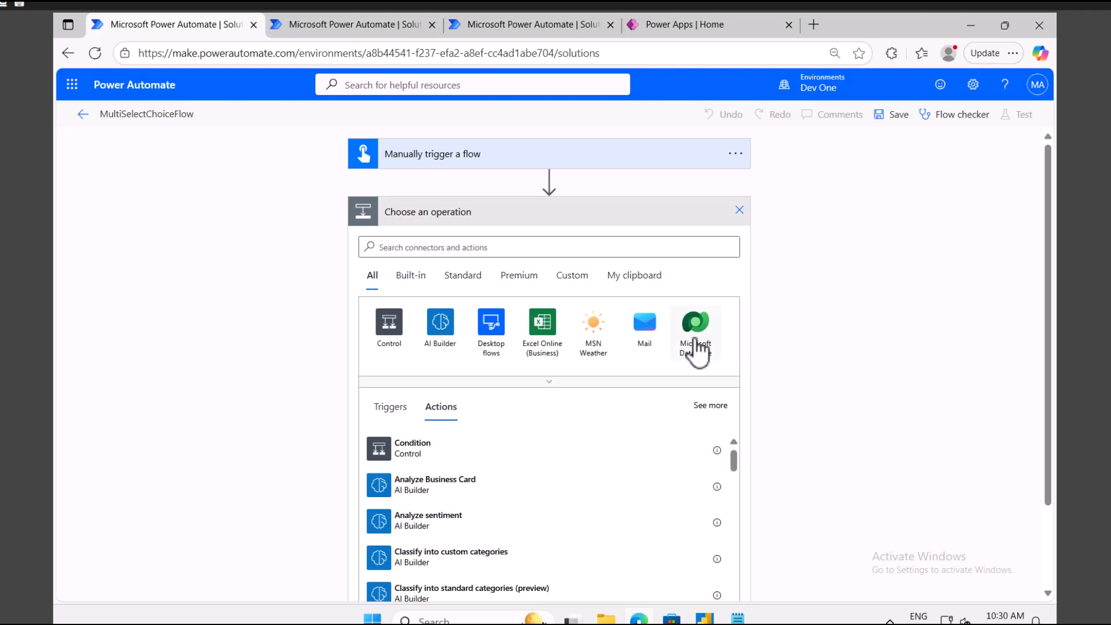
pyautogui.click(696, 333)
pyautogui.write('list')
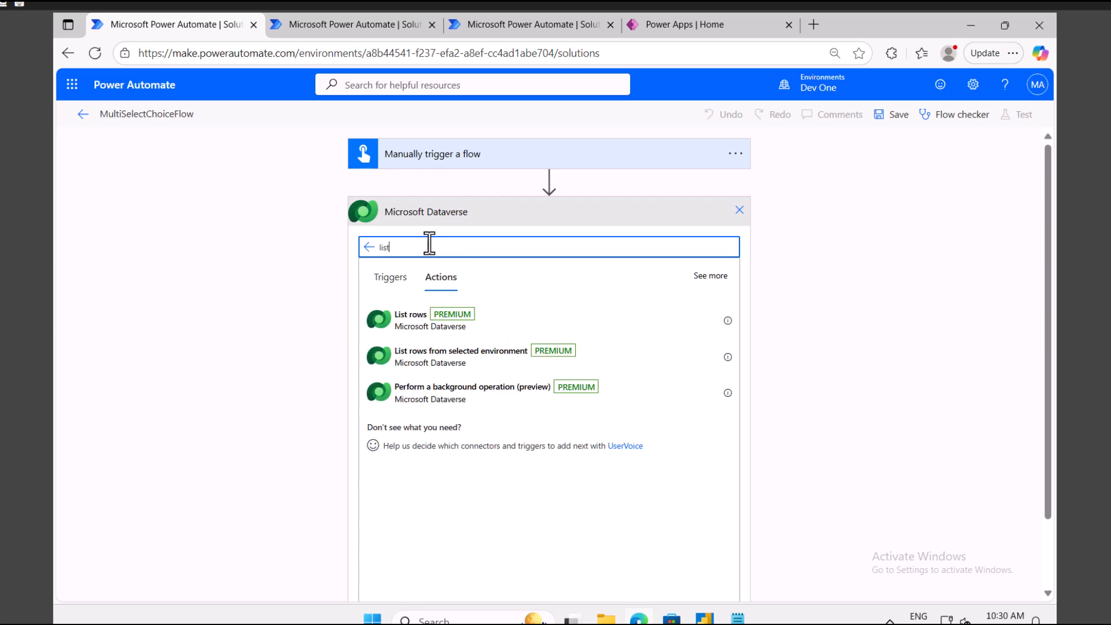
pyautogui.click(397, 318)
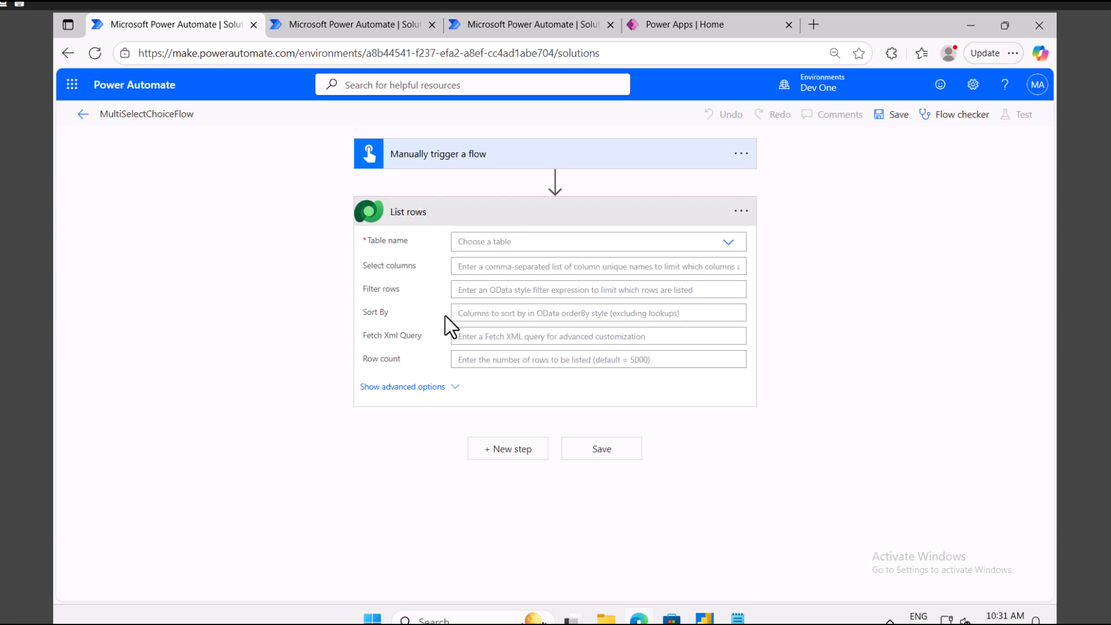
pyautogui.click(509, 248)
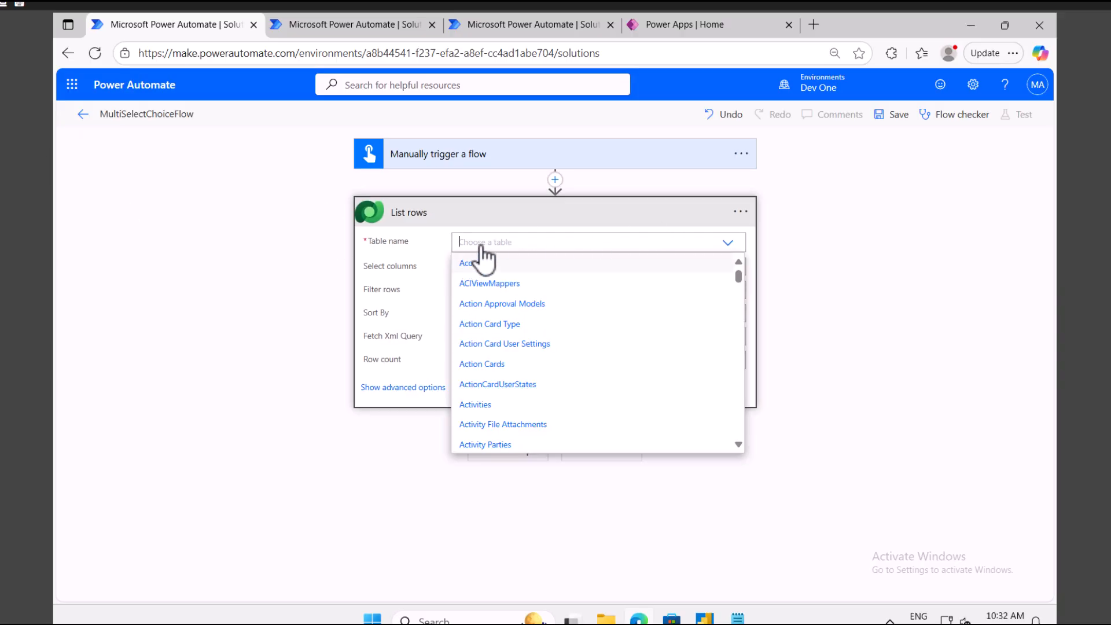
pyautogui.write('employe')
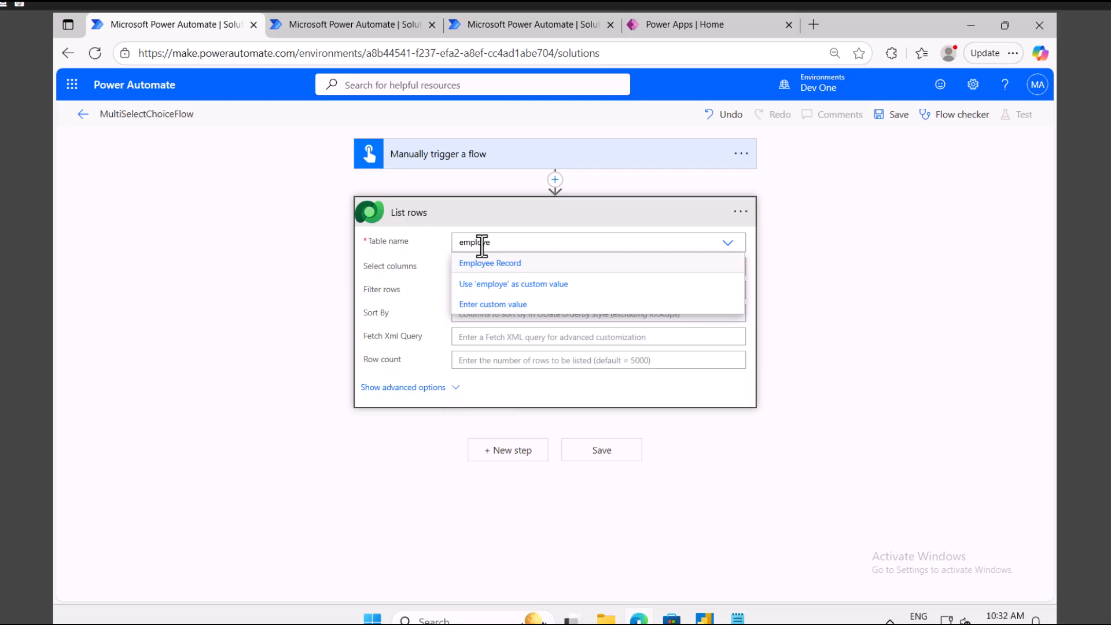
pyautogui.click(508, 263)
# Look up the Skills column's logical name in its advanced settings and start the List rows row filter with "demo_skills eq".
pyautogui.click(497, 292)
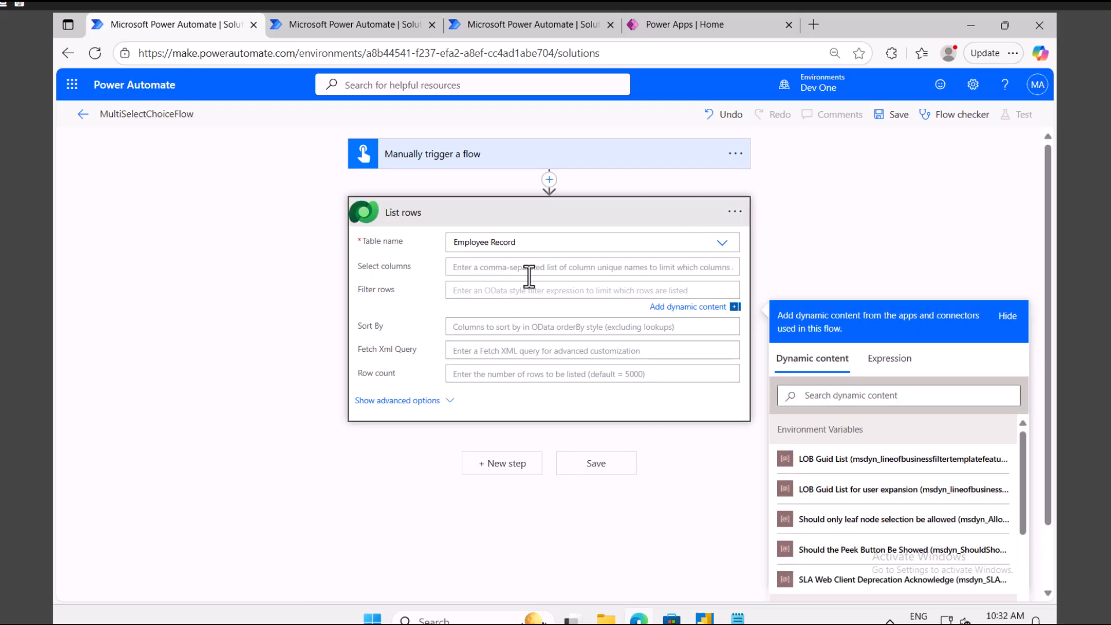
pyautogui.click(513, 30)
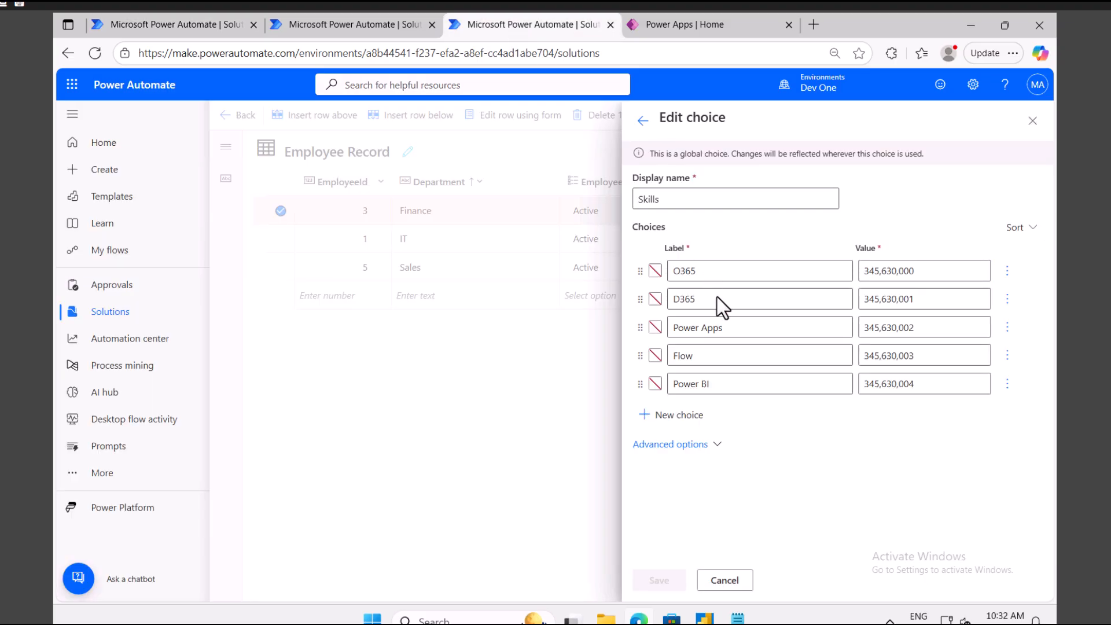
pyautogui.click(693, 450)
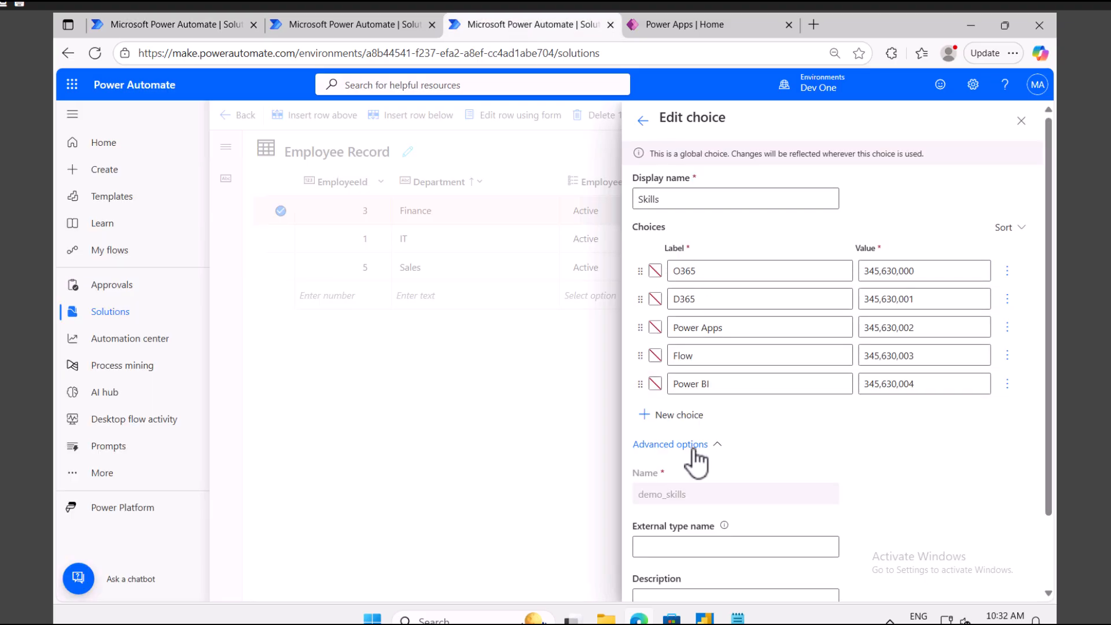
pyautogui.scroll(-2, 694, 459)
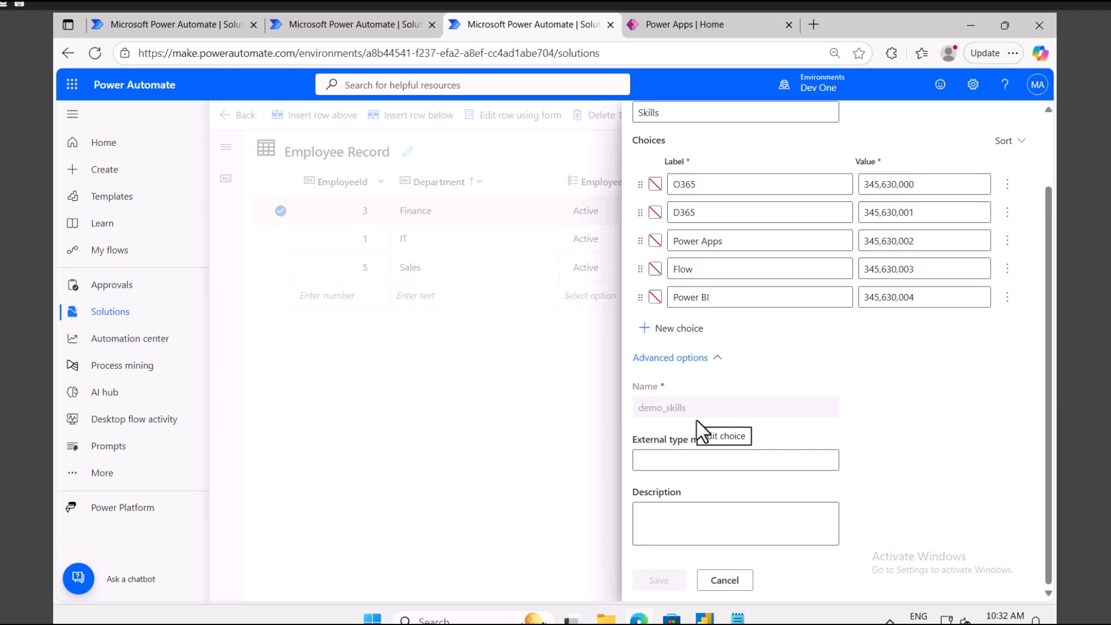
pyautogui.scroll(2, 697, 421)
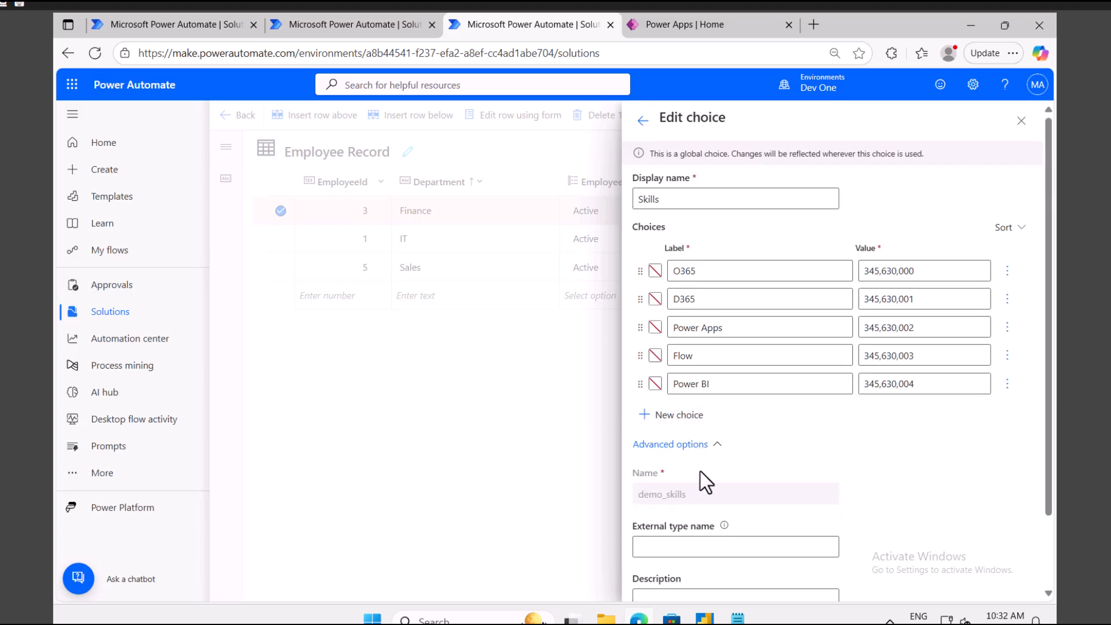
pyautogui.scroll(-2, 700, 471)
pyautogui.click(724, 580)
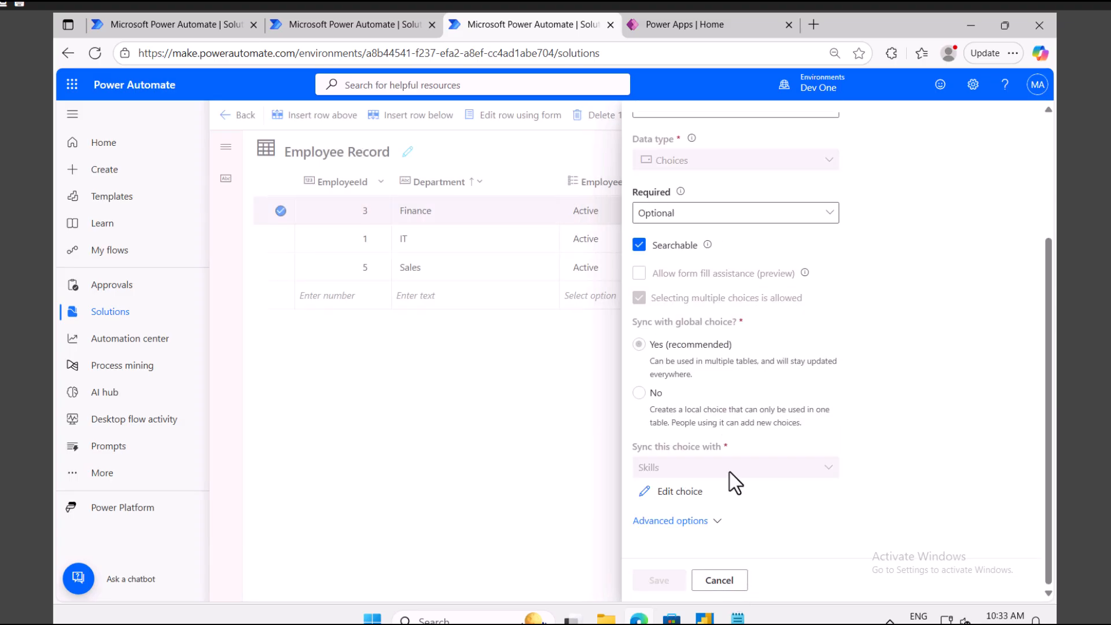
pyautogui.click(716, 520)
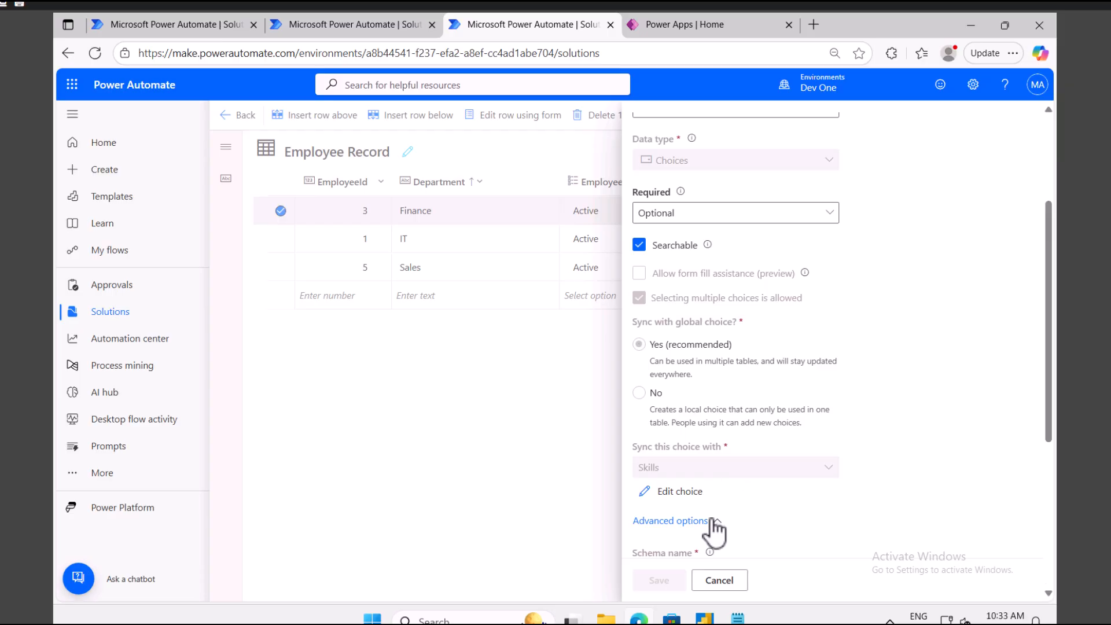
pyautogui.scroll(-5, 719, 391)
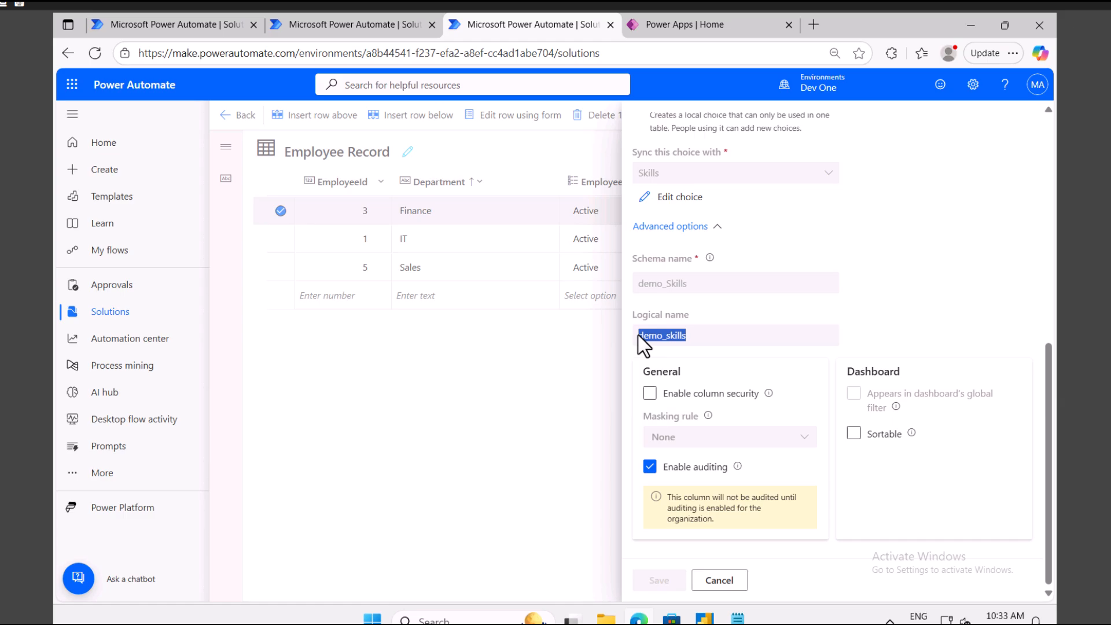
pyautogui.click(217, 27)
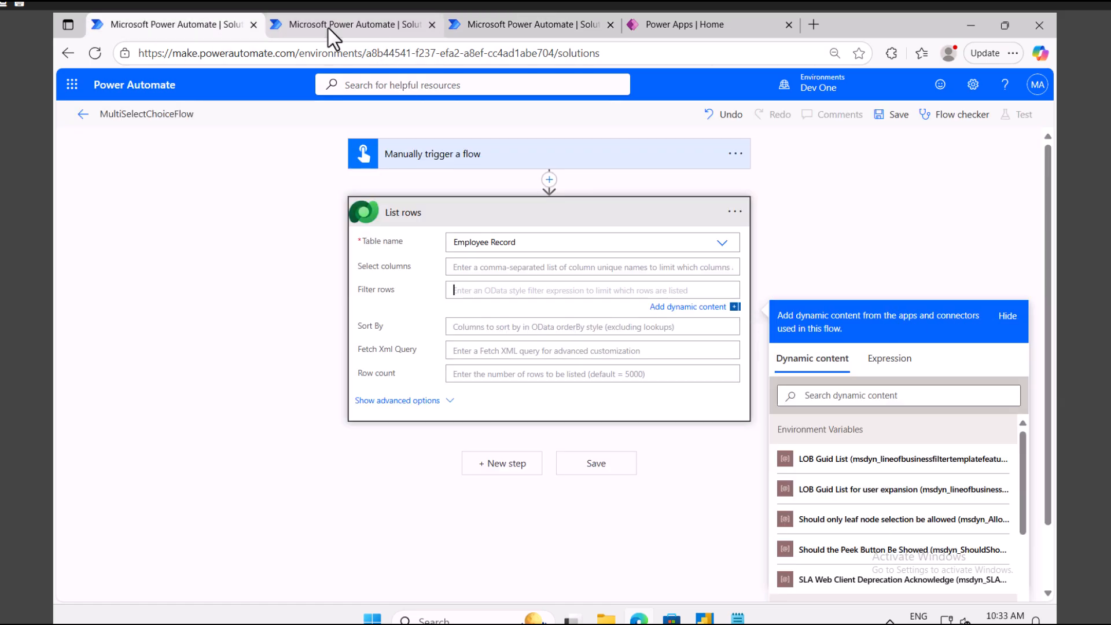
pyautogui.write('demo_skills')
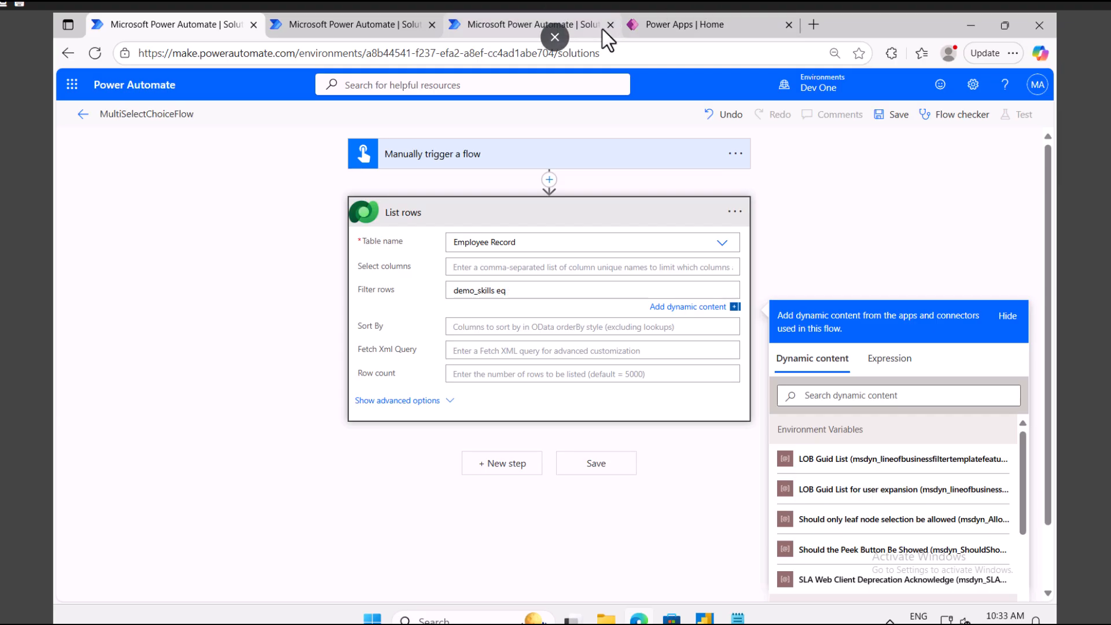
# Copy the O365 value from the Skills global choice, complete the row filter as "demo_skills eq 345630000" and save the flow.
pyautogui.click(666, 29)
pyautogui.click(486, 26)
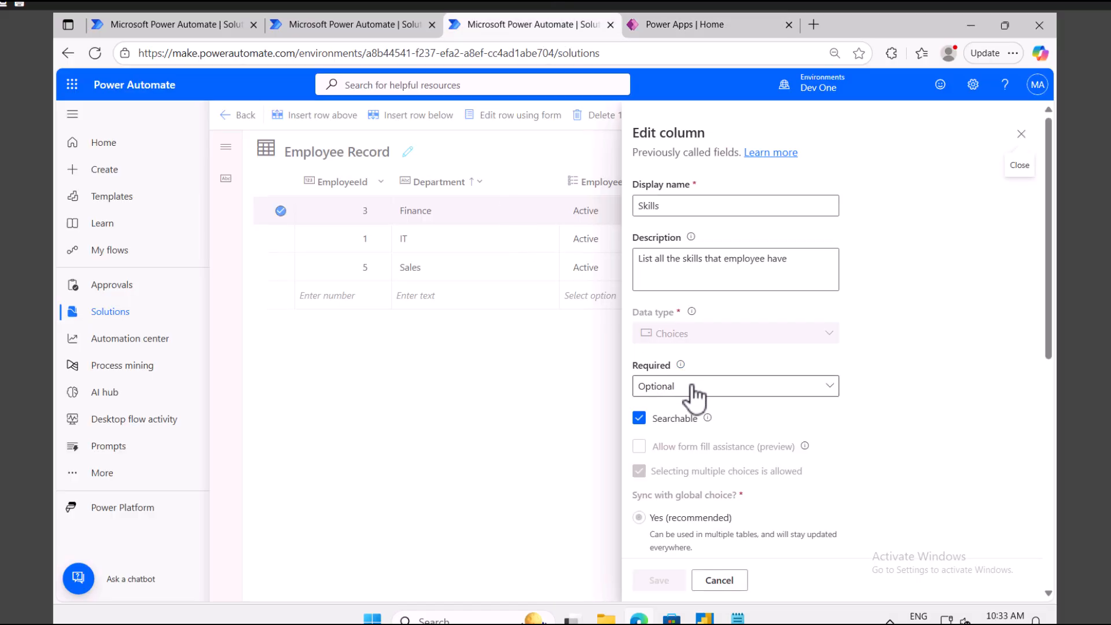
pyautogui.scroll(-5, 711, 488)
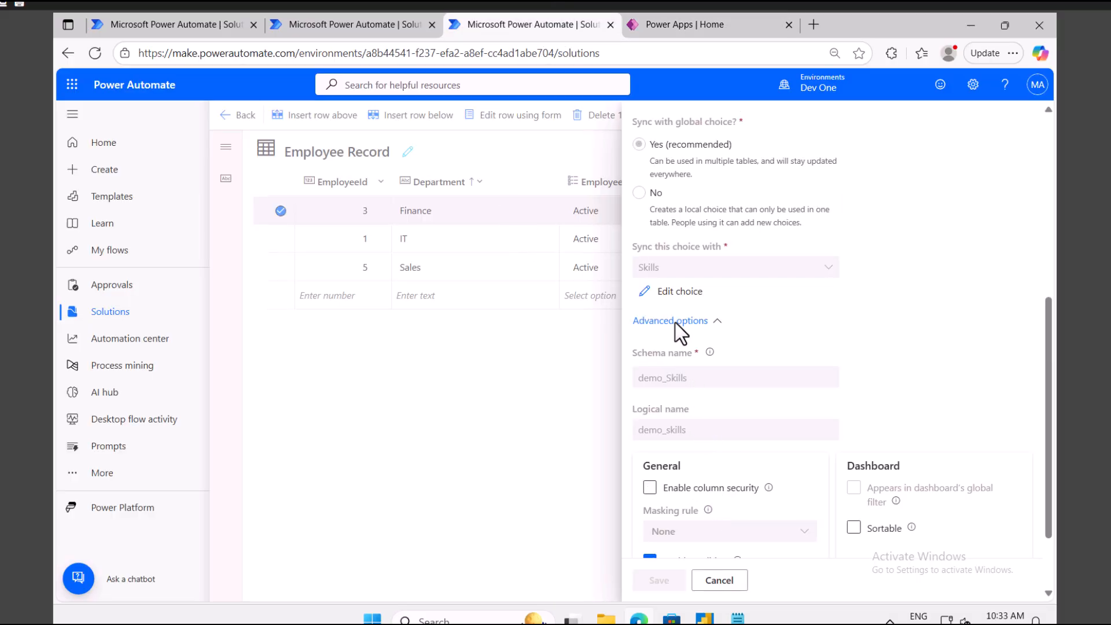
pyautogui.click(680, 298)
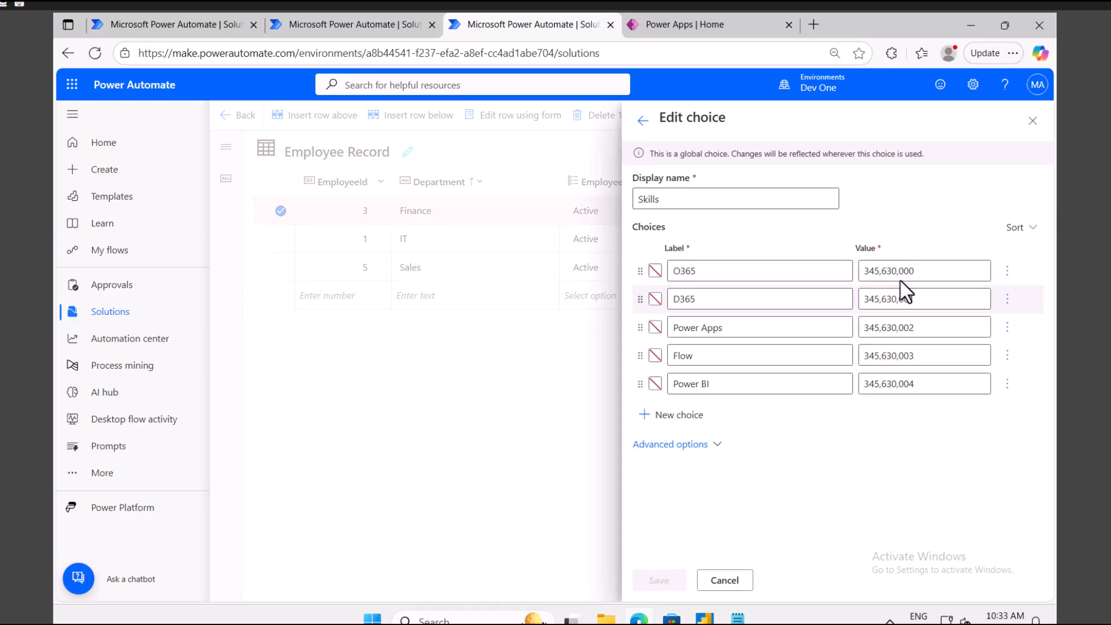
pyautogui.click(930, 273)
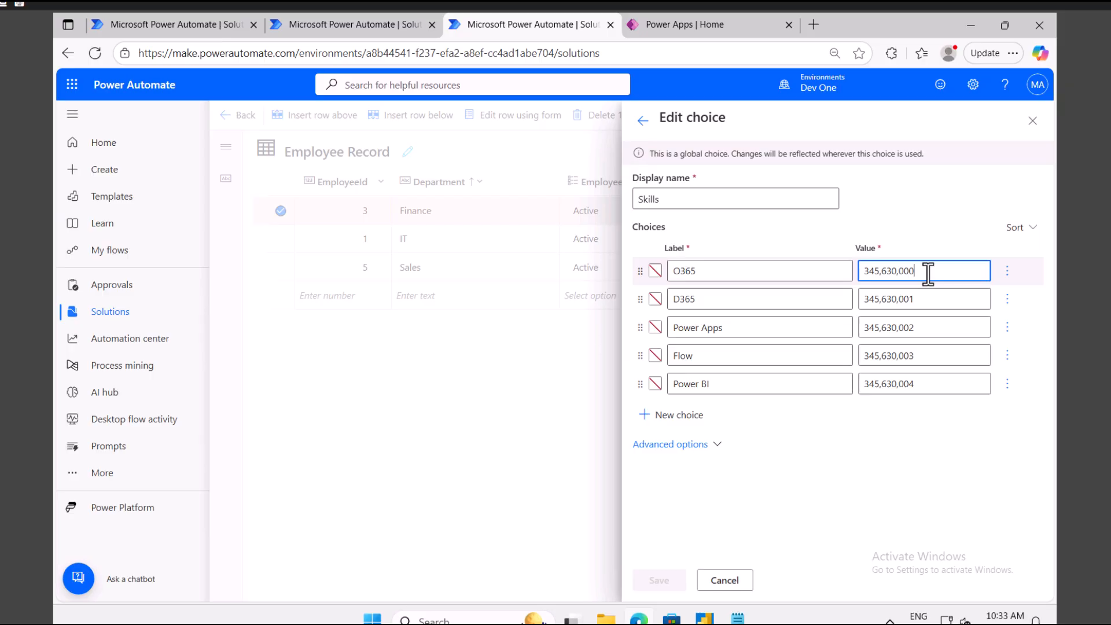
pyautogui.doubleClick(925, 273)
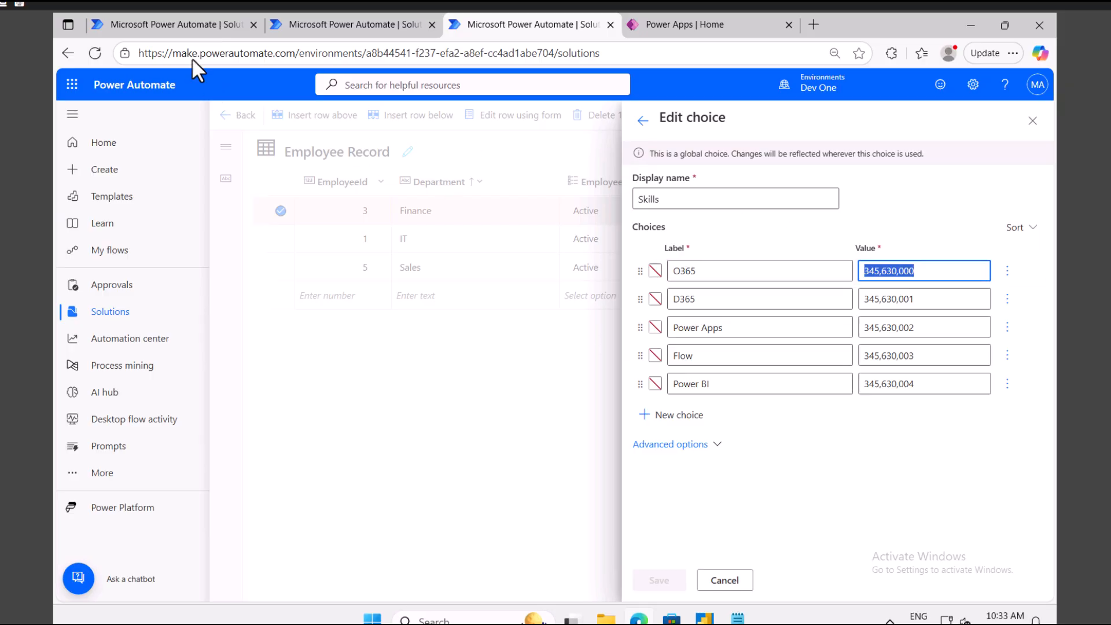
pyautogui.click(168, 26)
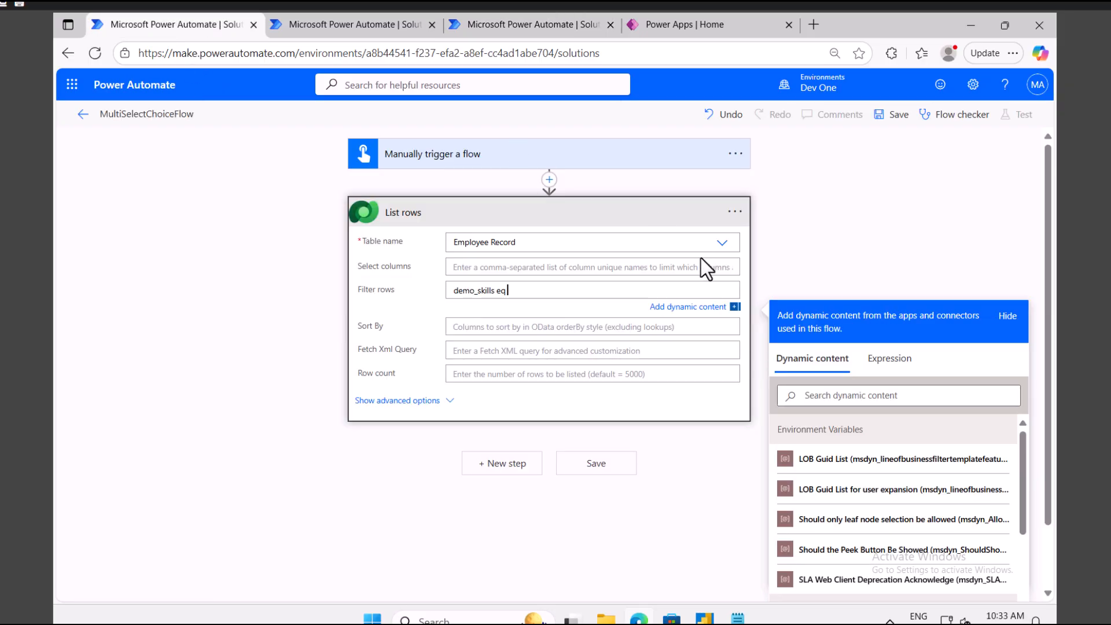
pyautogui.click(562, 292)
pyautogui.write('345630000')
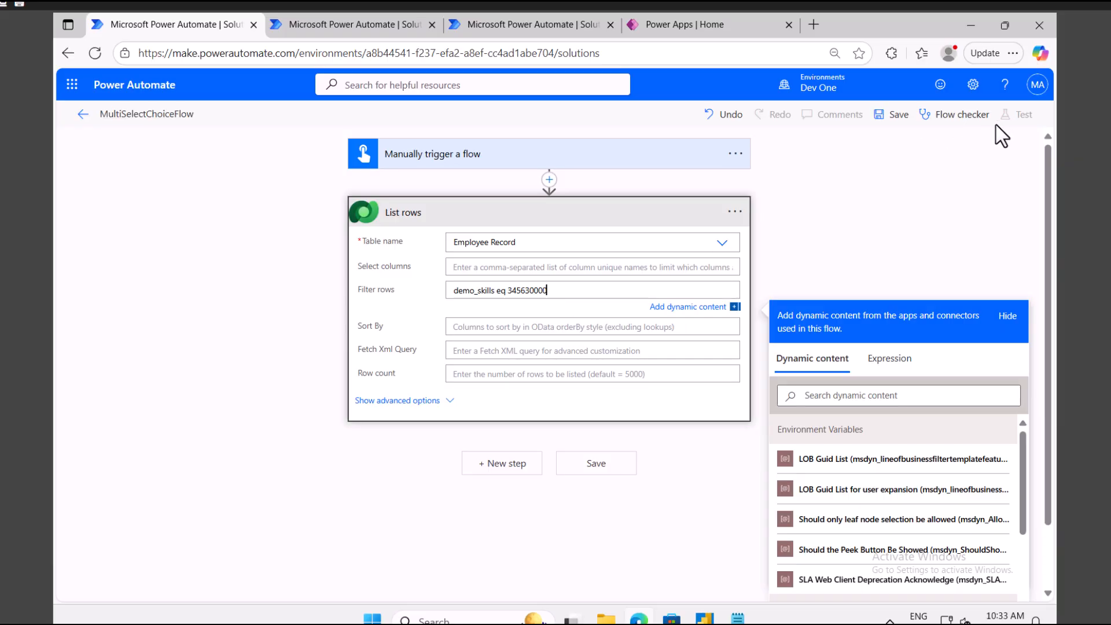
pyautogui.click(897, 118)
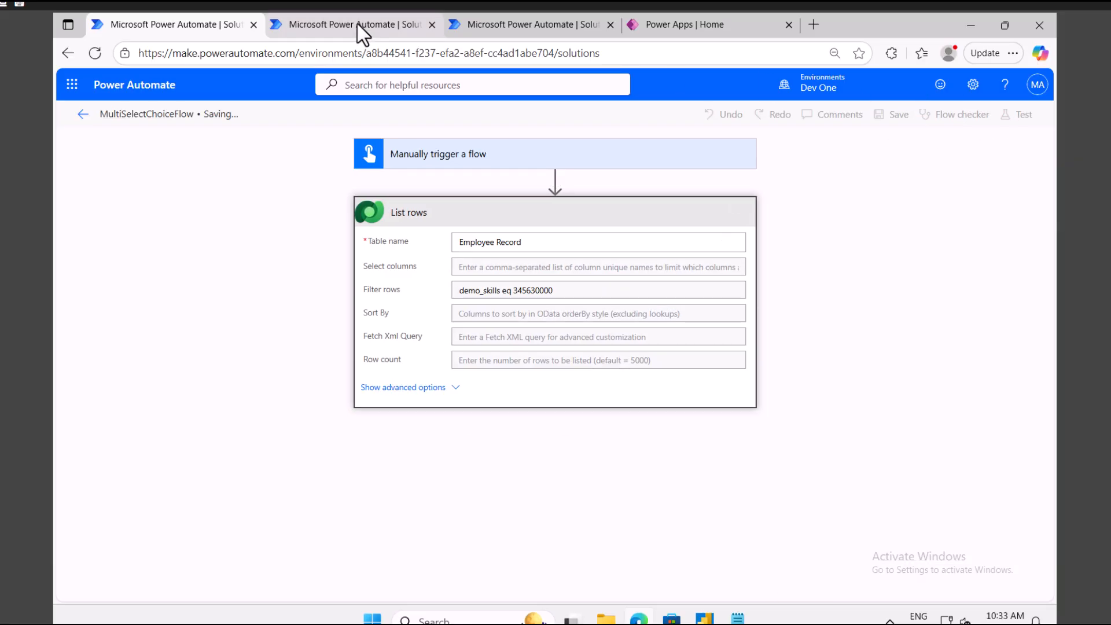
# Close the Employee Status column's settings without saving and return to the Employee Record rows.
pyautogui.click(358, 24)
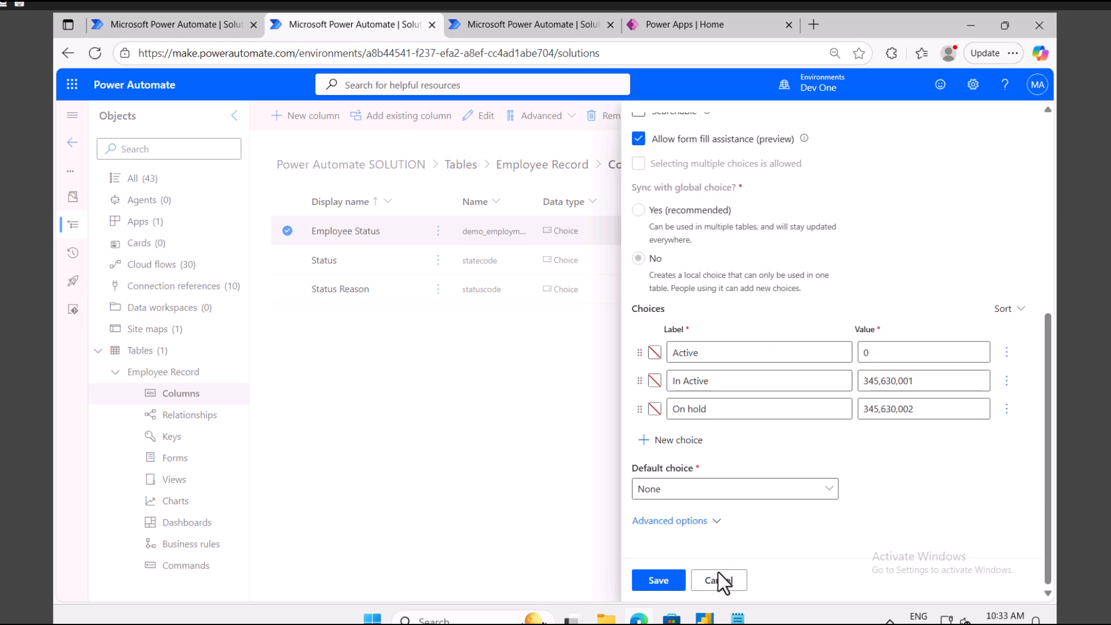
pyautogui.click(720, 580)
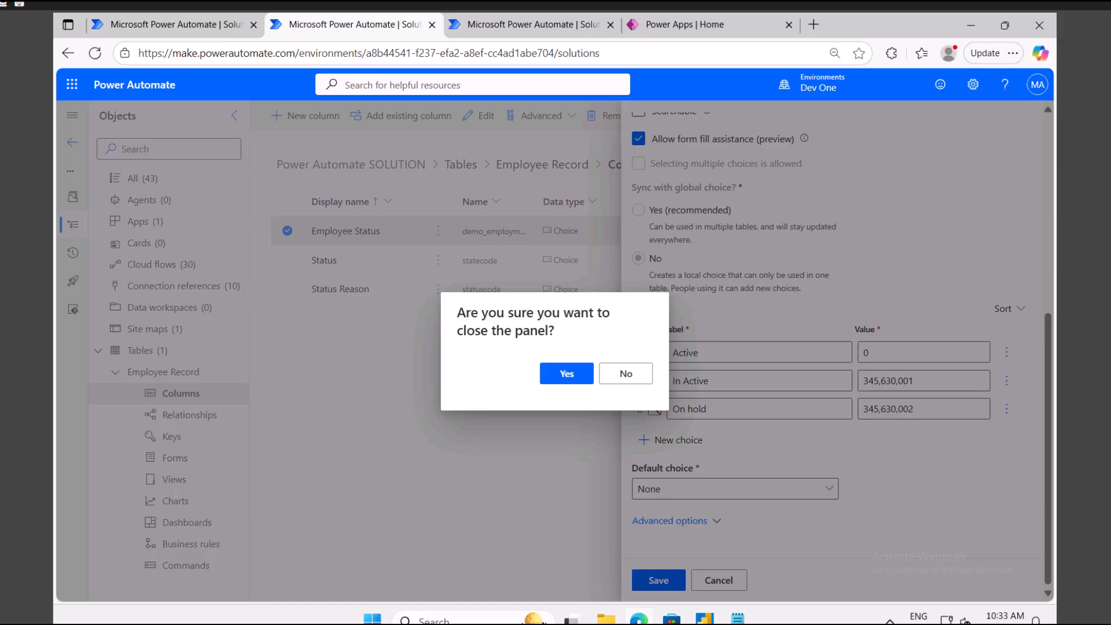
pyautogui.click(567, 373)
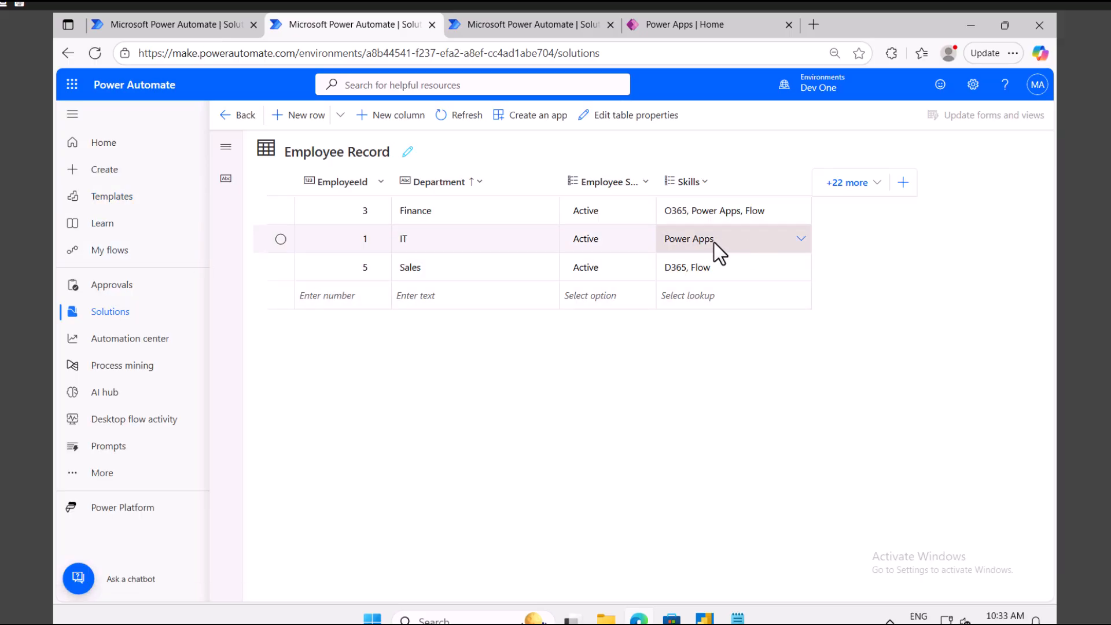
# Change the Skills of the IT row to O365 only, clearing Power Apps, and commit the row.
pyautogui.click(764, 238)
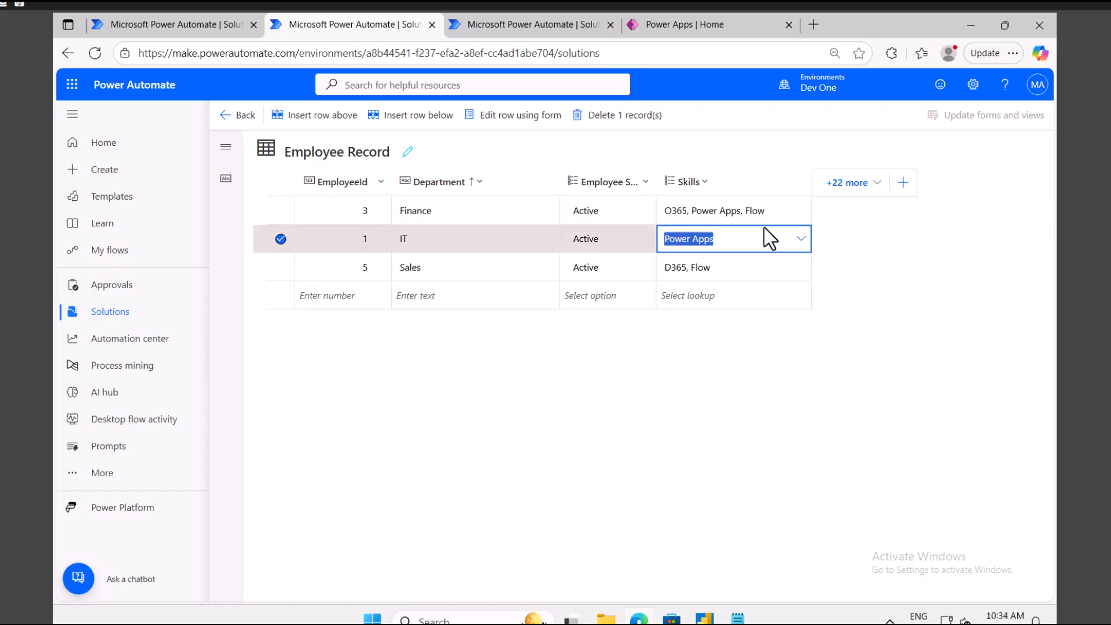
pyautogui.click(798, 239)
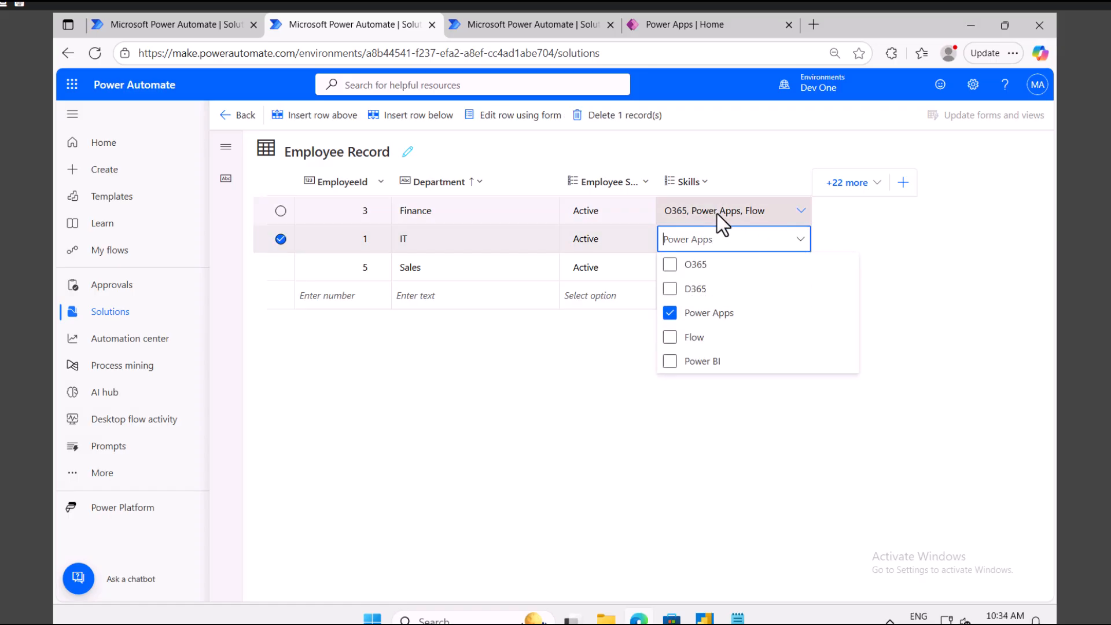
pyautogui.click(669, 313)
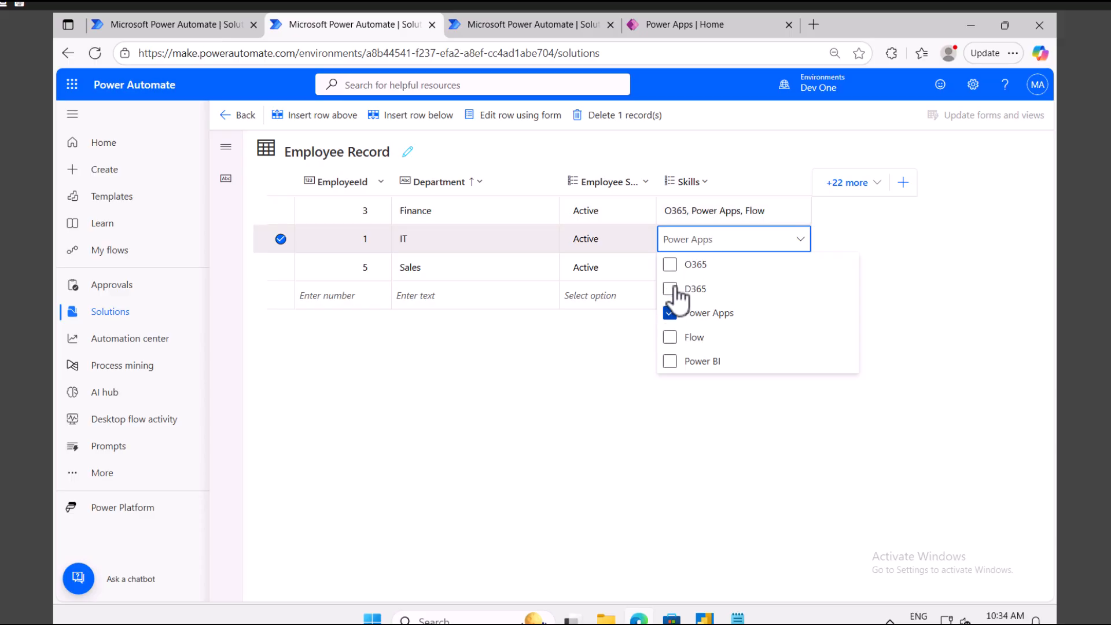
pyautogui.click(669, 264)
pyautogui.click(589, 371)
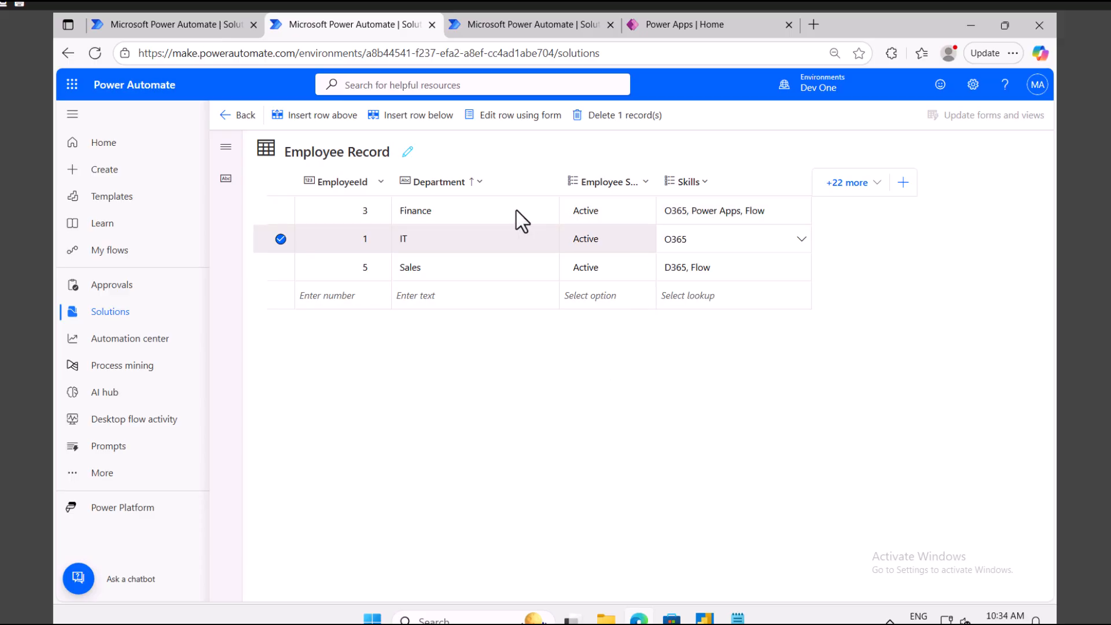
pyautogui.click(453, 295)
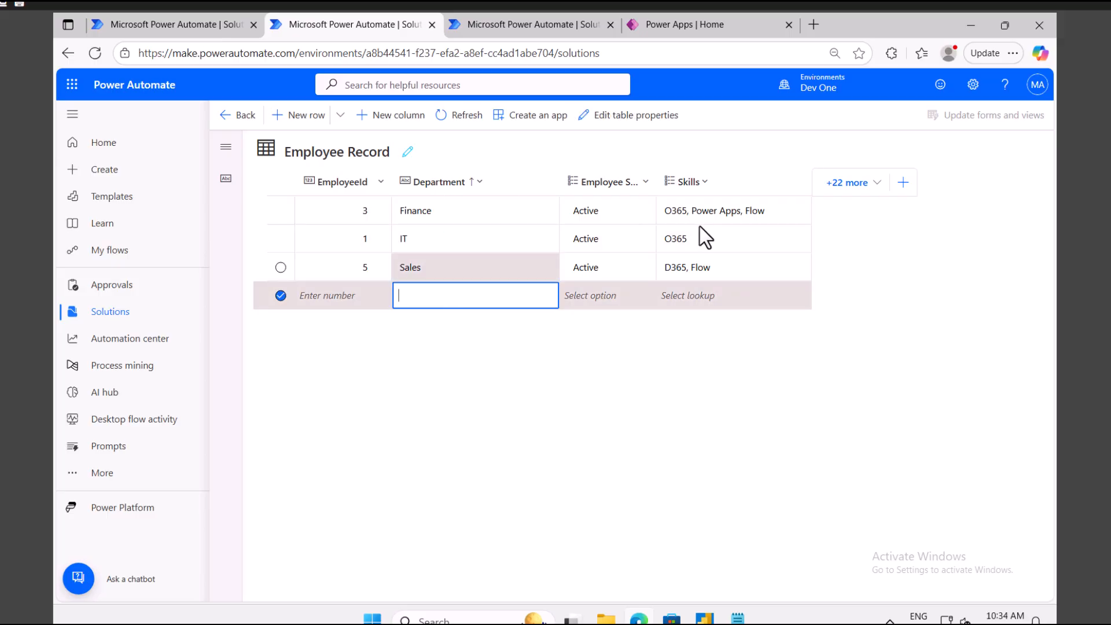
# Return to MultiSelectChoiceFlow and run a manual test of the flow with its demo_skills row filter.
pyautogui.click(142, 20)
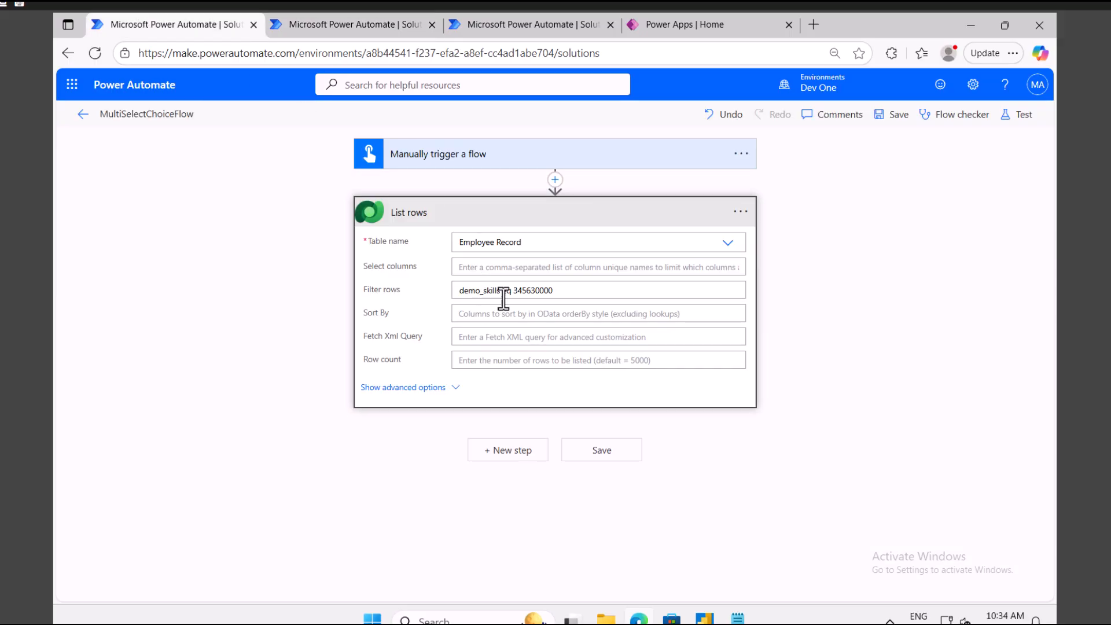
pyautogui.click(1020, 117)
pyautogui.click(831, 148)
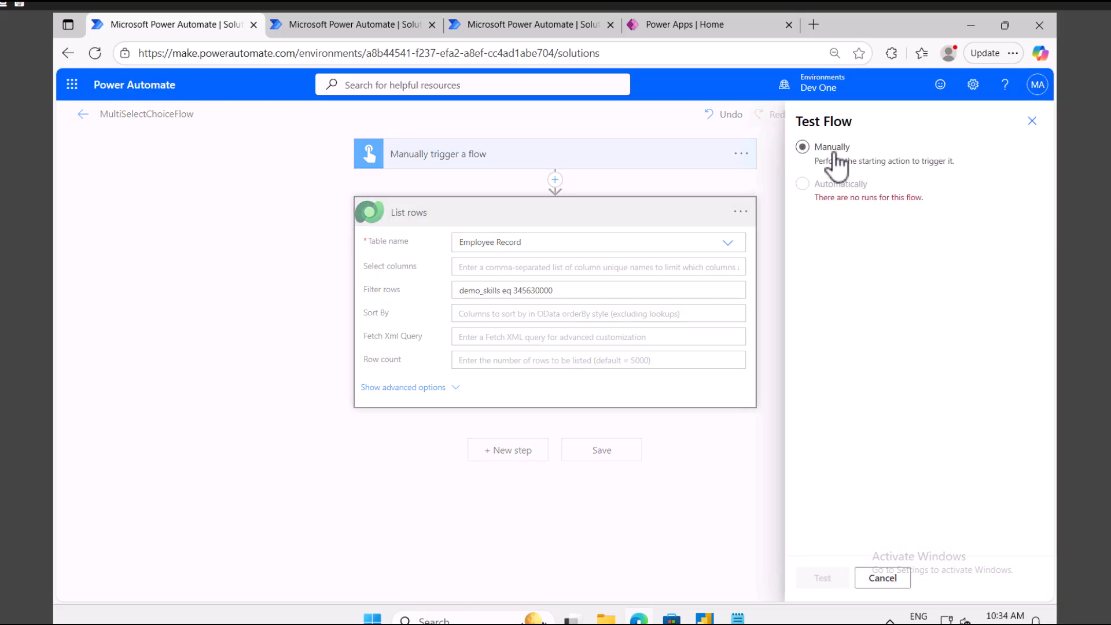
pyautogui.click(826, 581)
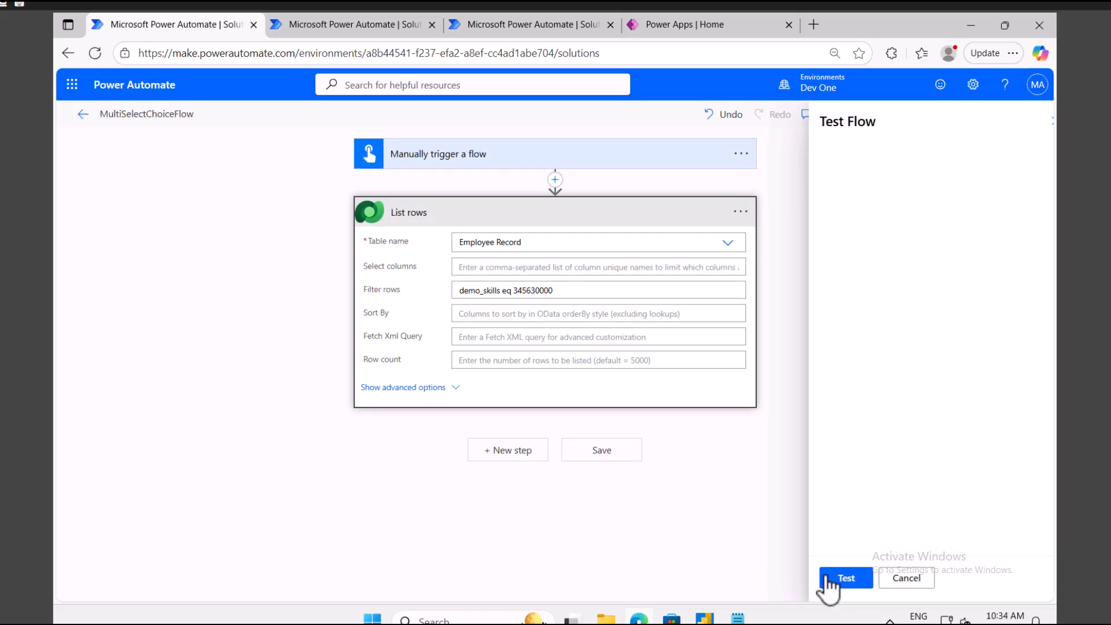
pyautogui.click(866, 581)
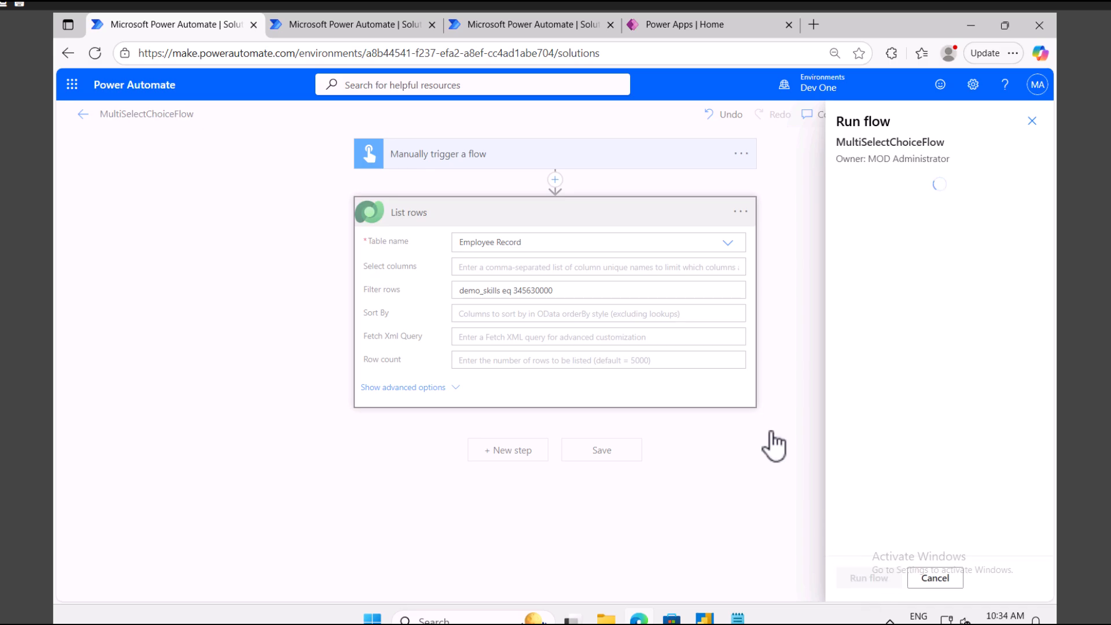
pyautogui.click(863, 579)
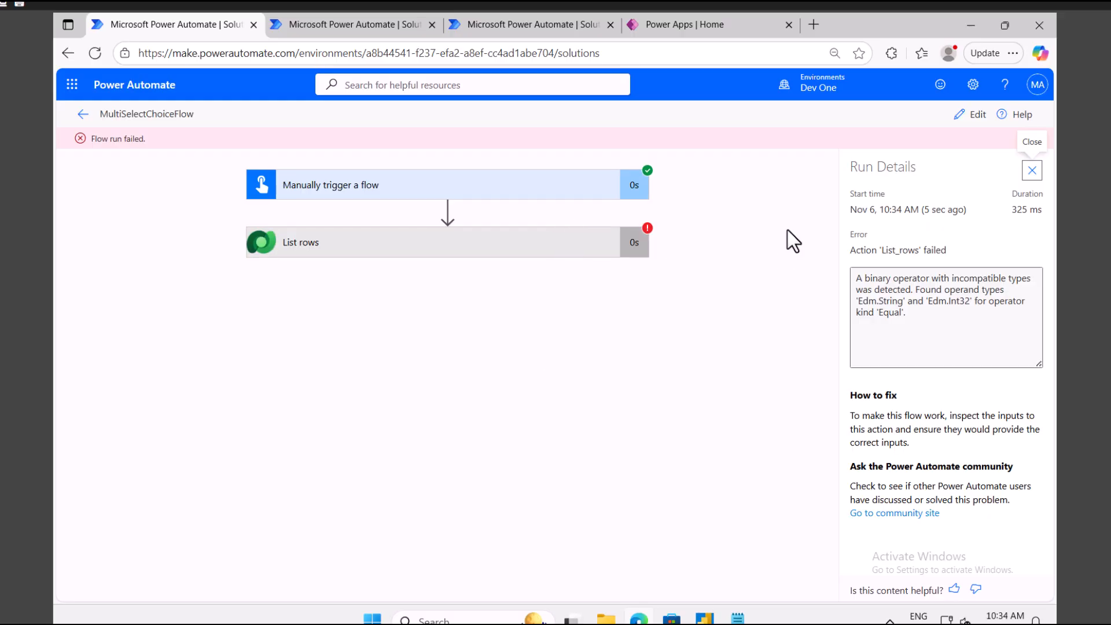
# Reopen the flow for editing and clear the row filter of the List rows action.
pyautogui.click(972, 133)
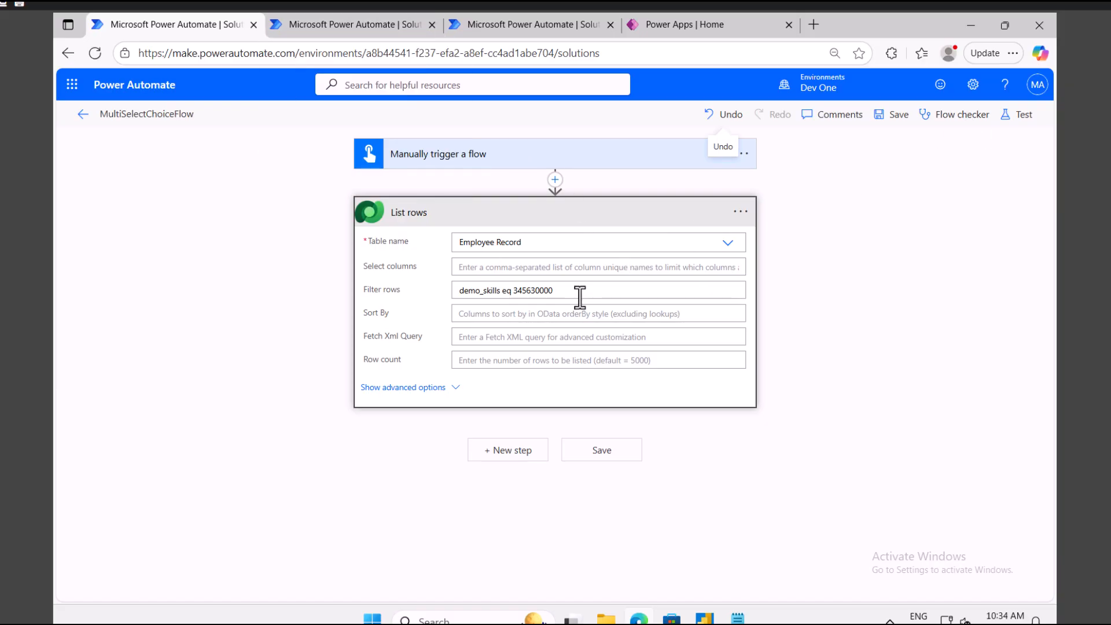
pyautogui.moveTo(580, 292); pyautogui.dragTo(436, 289)
pyautogui.press('BackSpace')
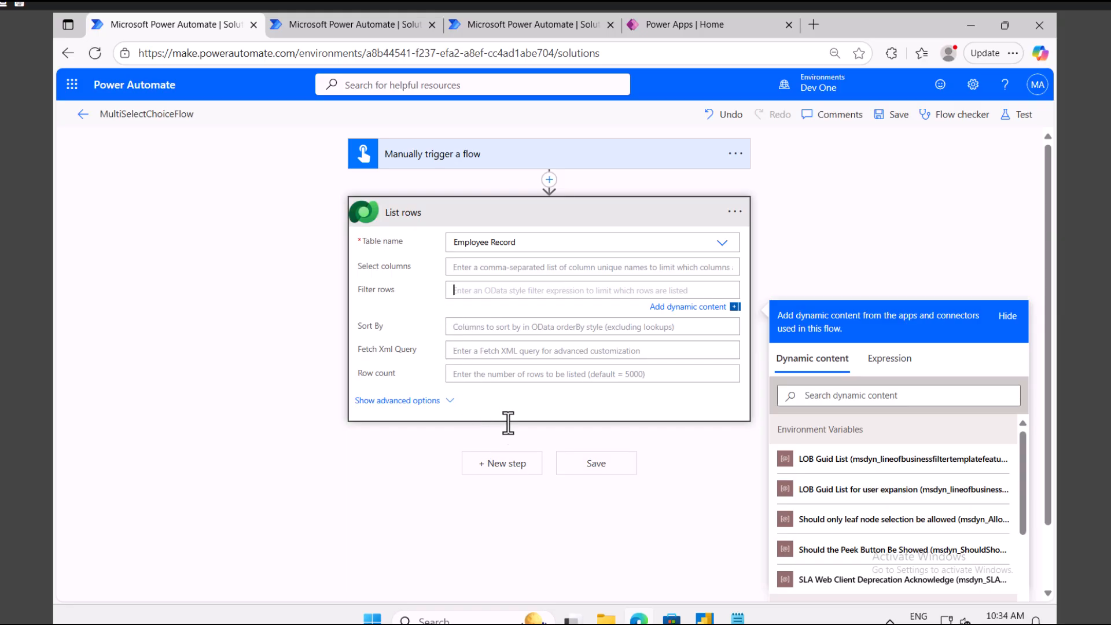
# Add a Compose action after List rows and set its input to the "body/value - Item" dynamic content.
pyautogui.click(509, 465)
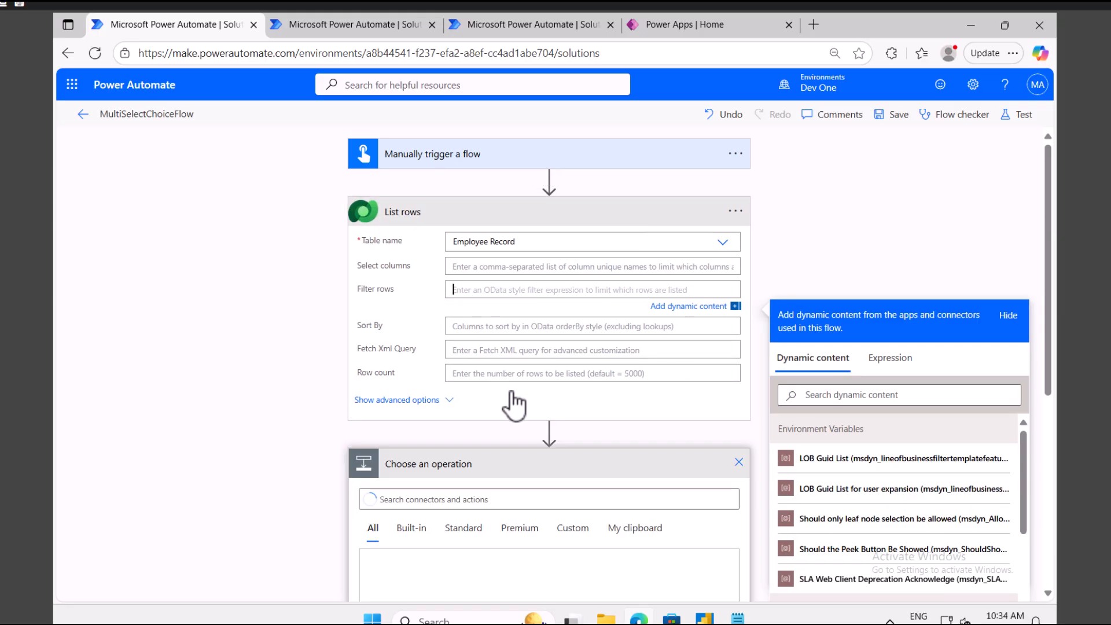
pyautogui.write('d')
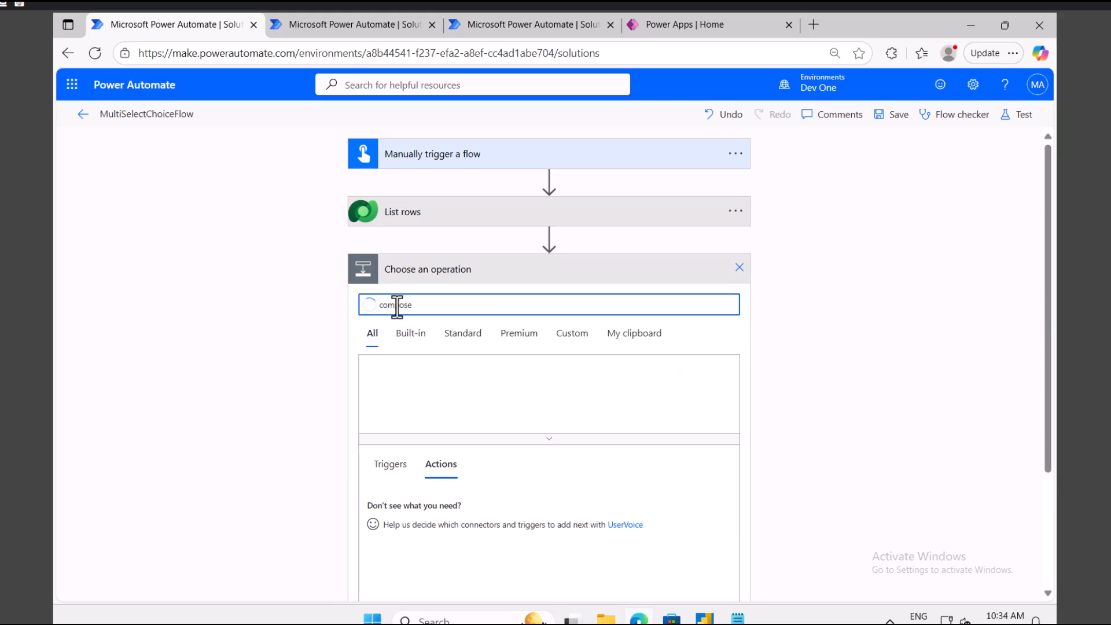
pyautogui.click(412, 503)
pyautogui.click(490, 295)
pyautogui.scroll(-5, 926, 521)
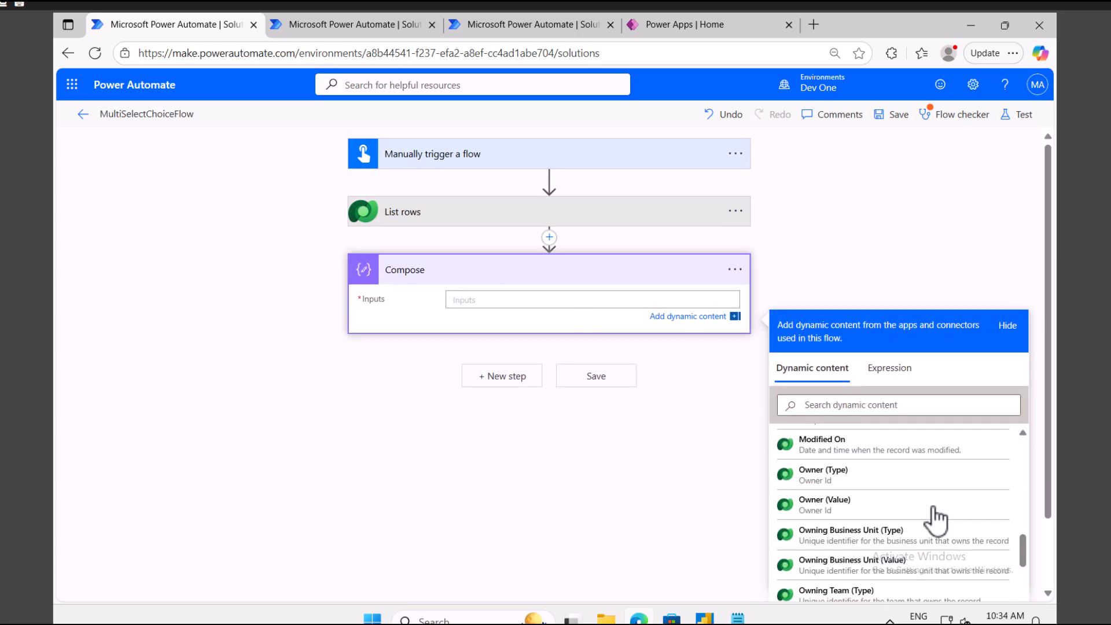
pyautogui.scroll(5, 926, 518)
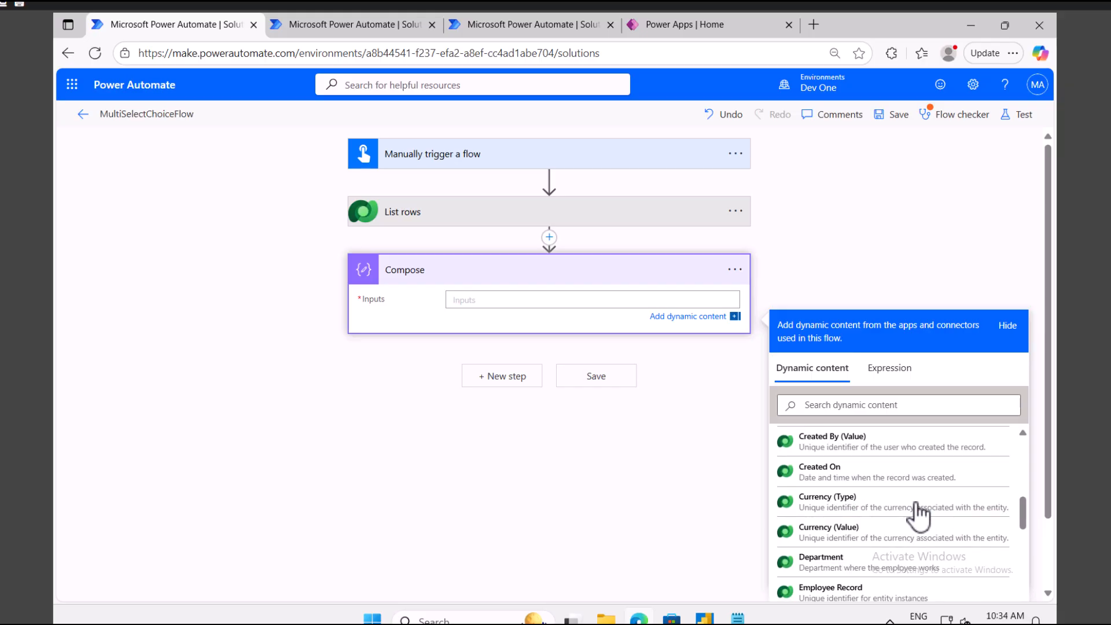
pyautogui.scroll(6, 921, 515)
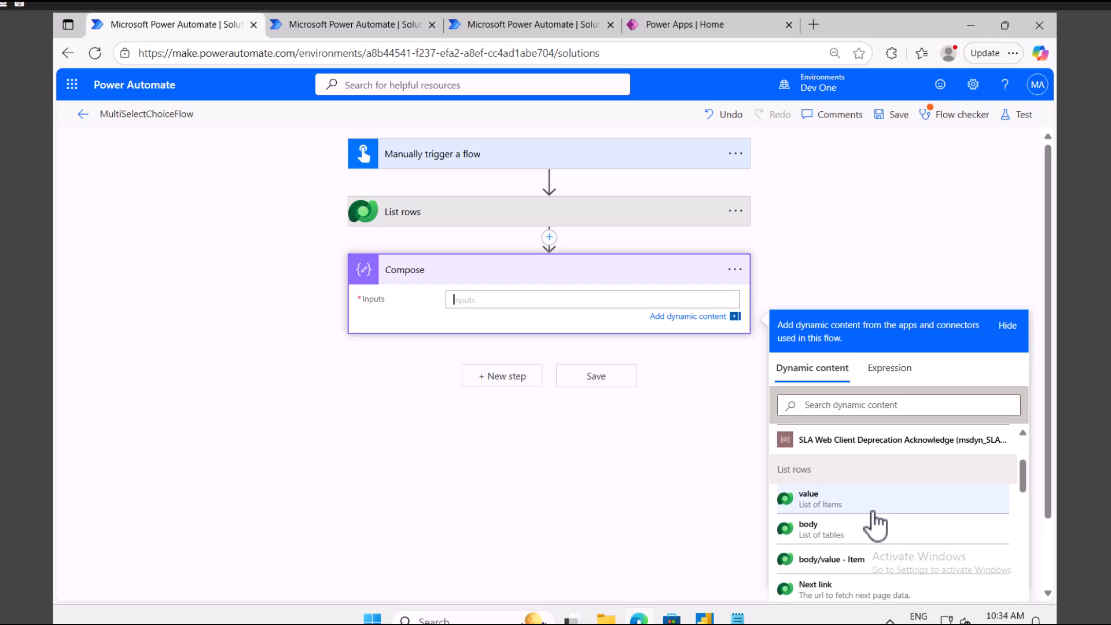
pyautogui.click(848, 570)
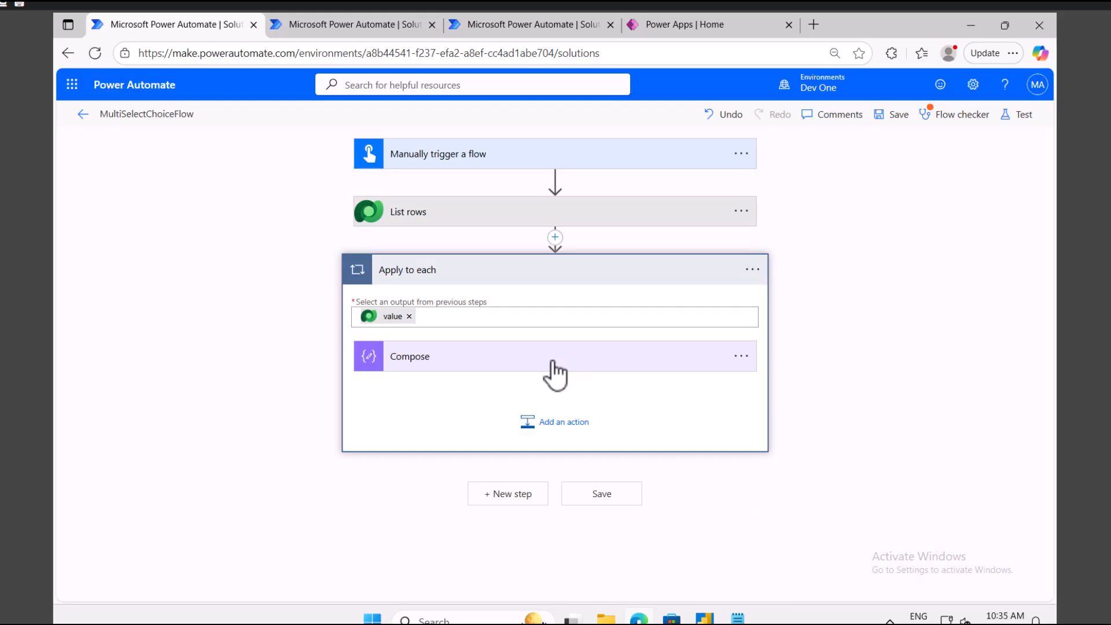
# Save the flow, dismiss the flow checker and run a manual test.
pyautogui.click(1016, 119)
pyautogui.click(837, 578)
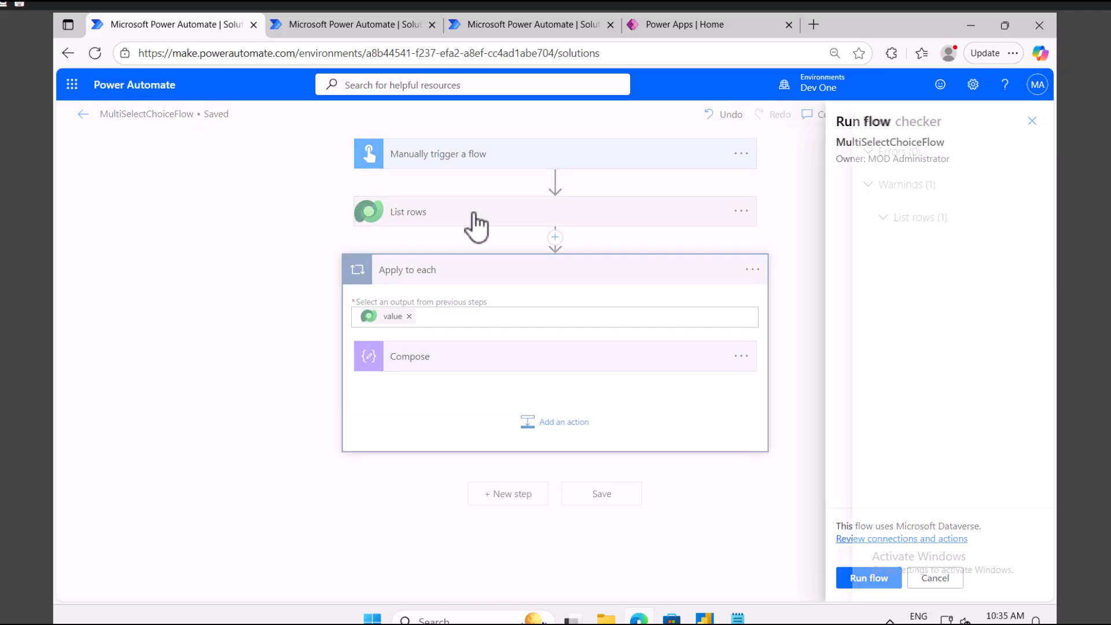
pyautogui.click(1032, 121)
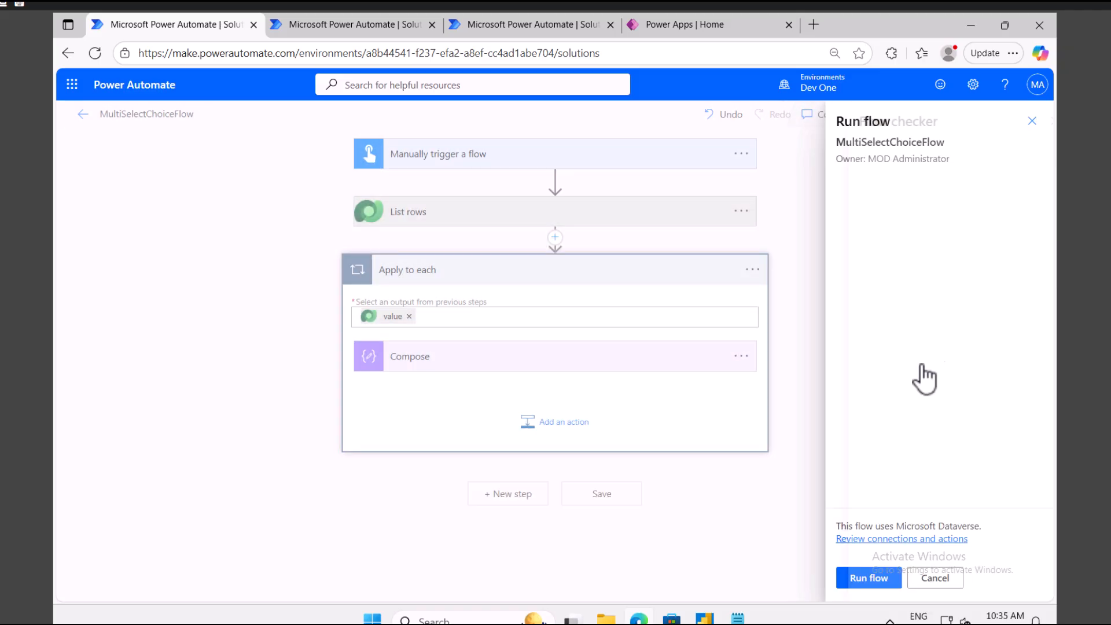
pyautogui.click(878, 587)
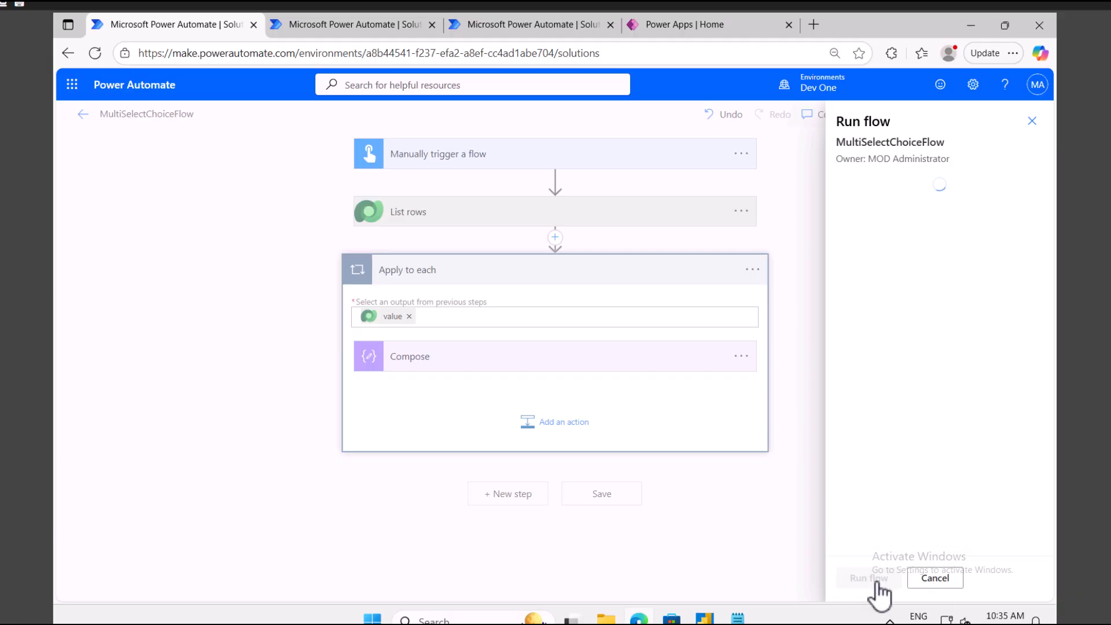
pyautogui.click(871, 578)
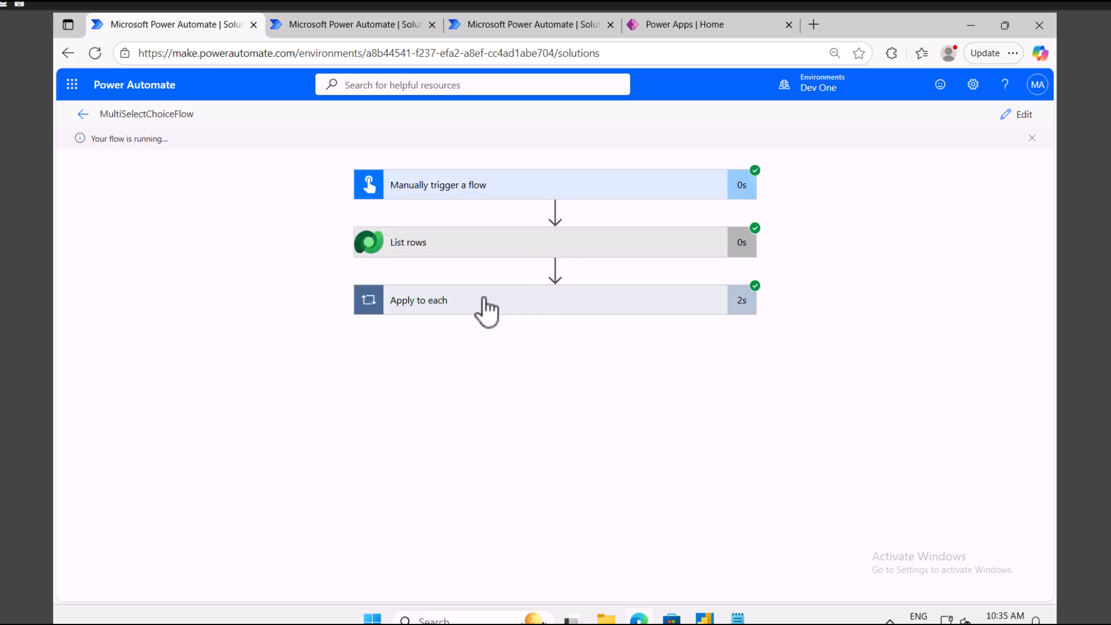
# Expand the Apply to each results and examine the Compose inputs and outputs of the first iteration.
pyautogui.click(487, 307)
pyautogui.click(481, 382)
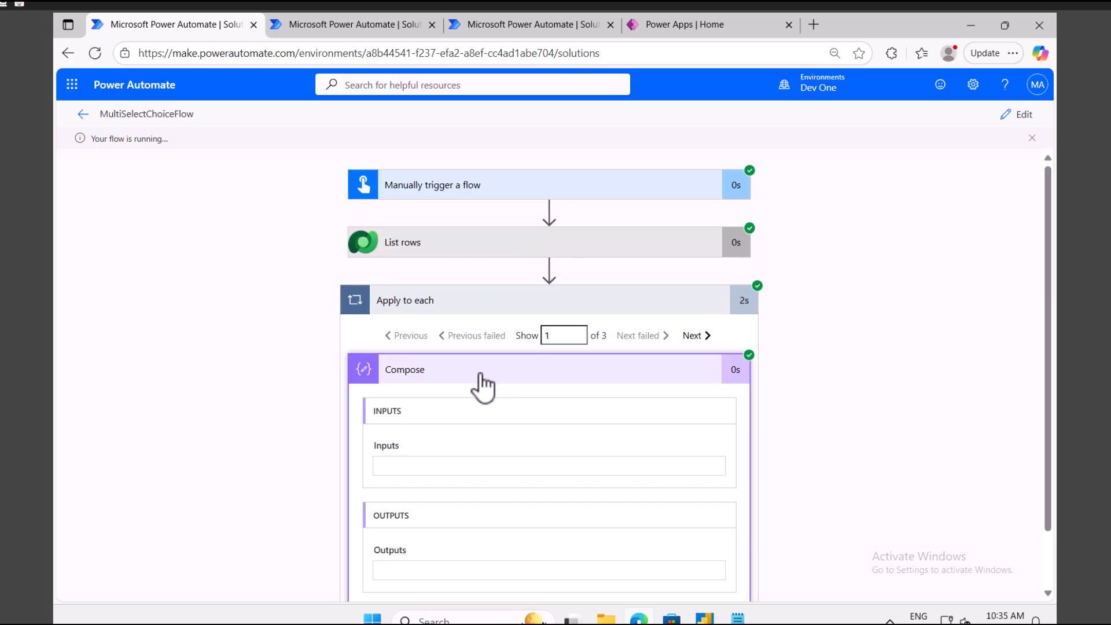
pyautogui.scroll(-4, 768, 487)
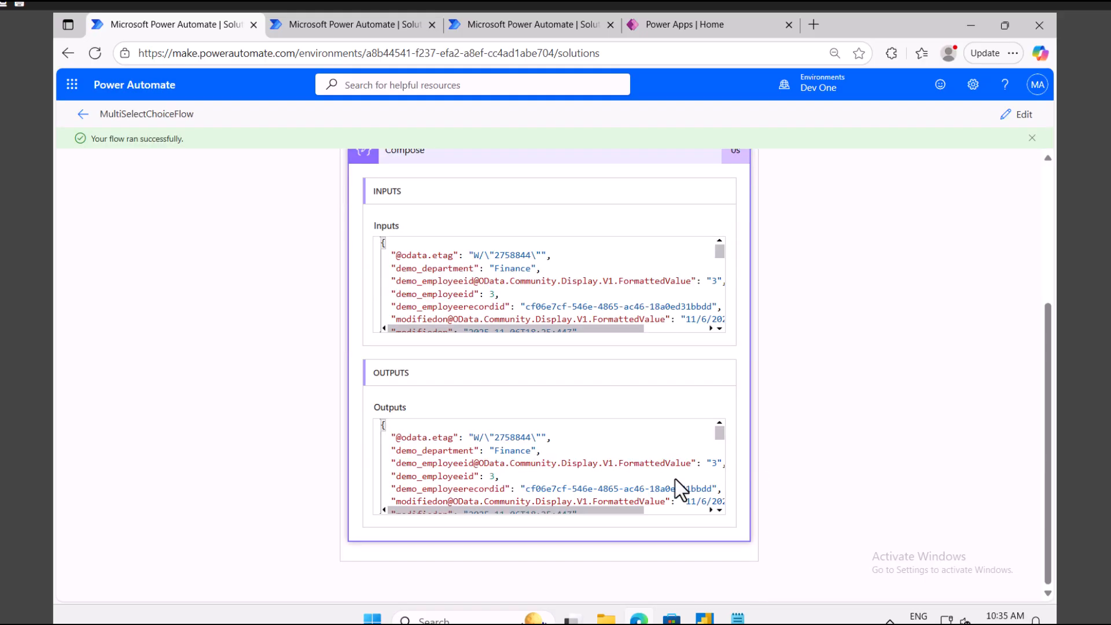
# Try to copy the whole Compose output and paste it over the note in Notepad.
pyautogui.click(601, 469)
pyautogui.hotkey('ctrl', 'a')
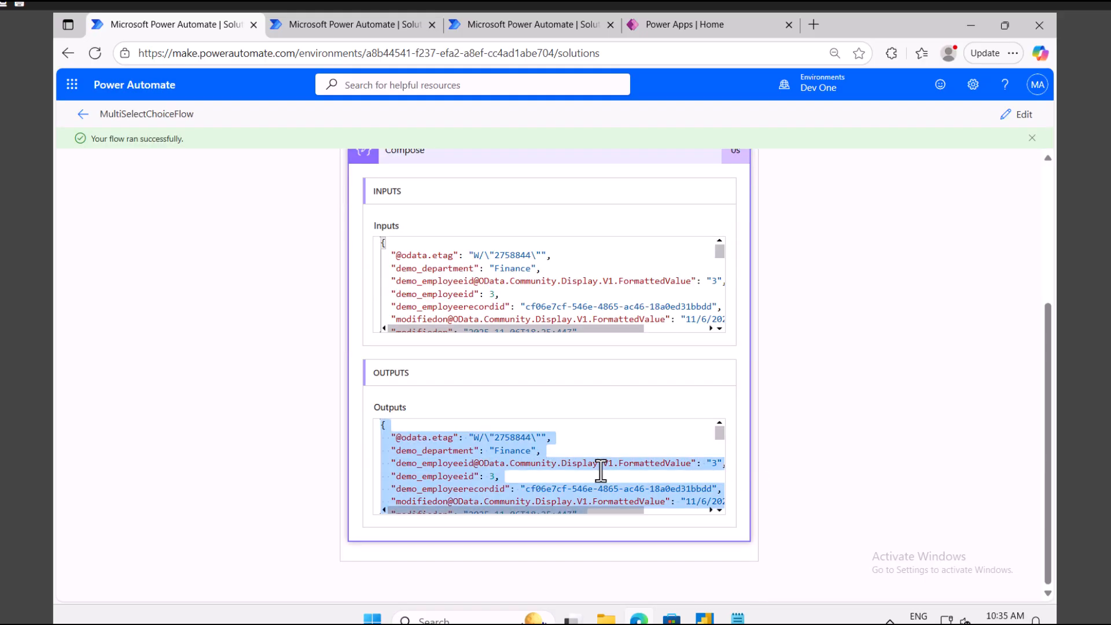
pyautogui.scroll(-5, 579, 475)
pyautogui.click(376, 26)
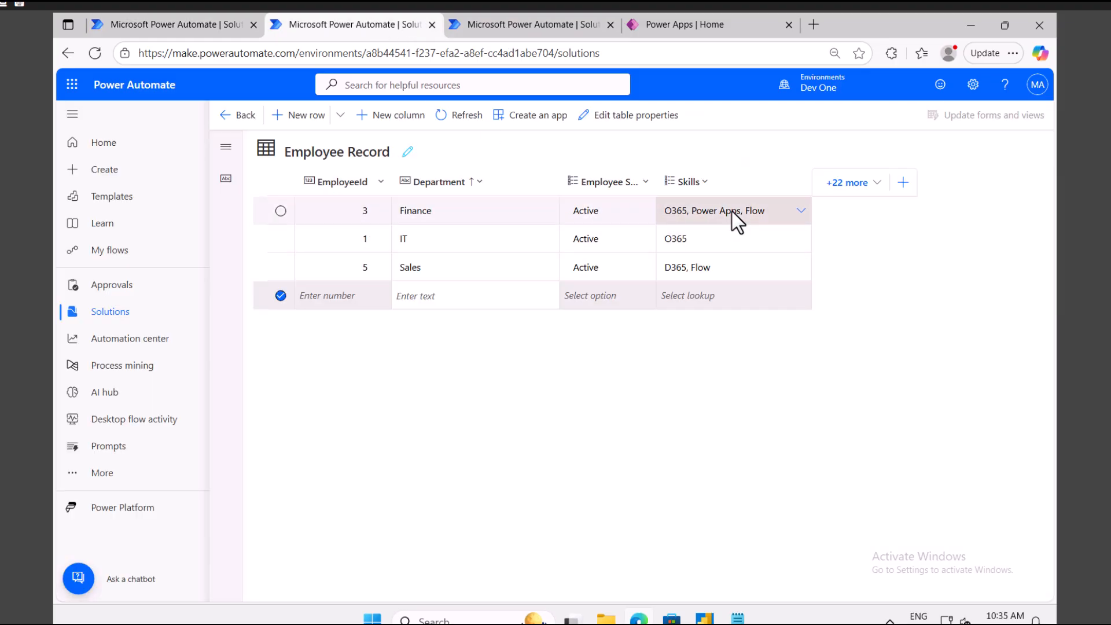
pyautogui.click(738, 617)
pyautogui.click(682, 427)
pyautogui.hotkey('ctrl', 'a')
pyautogui.write('345630000')
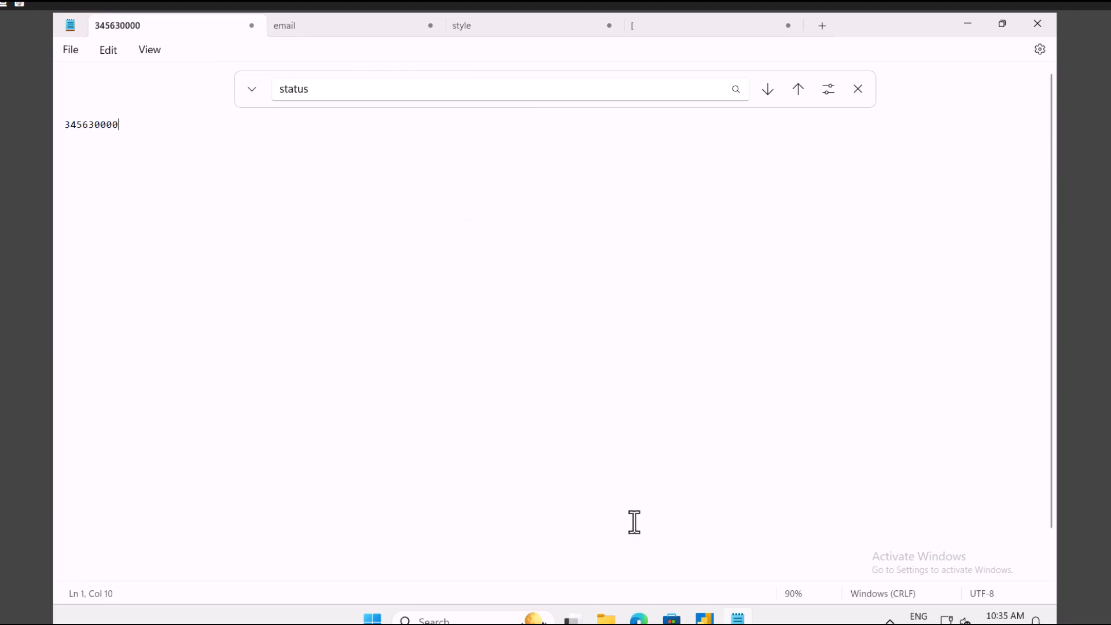
pyautogui.click(639, 618)
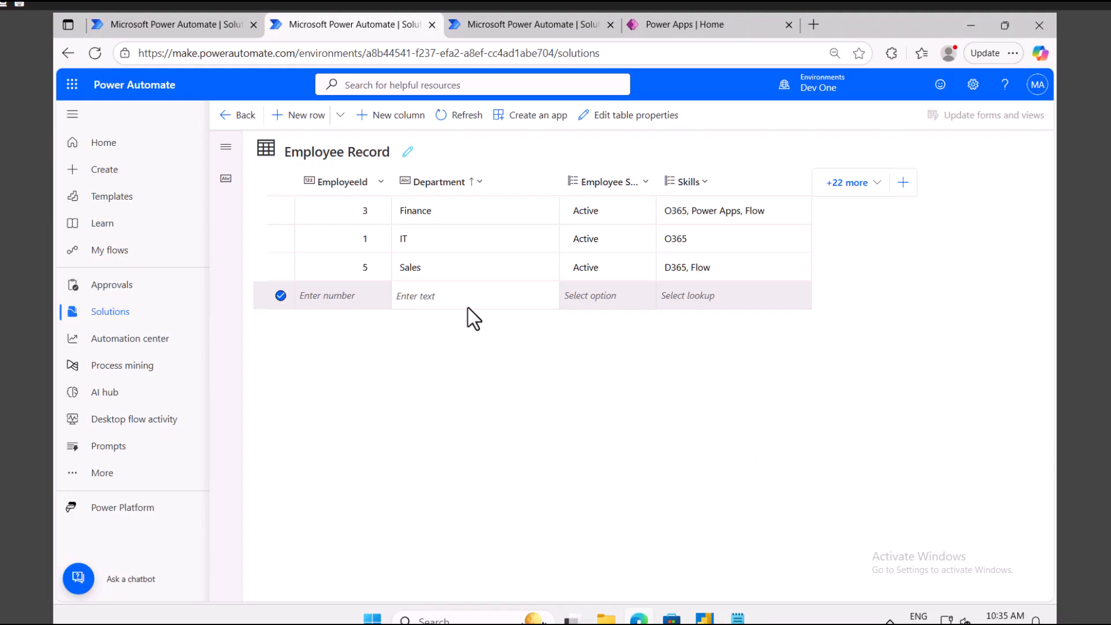
# Copy the full Compose output from the flow run, replace the Notepad text with it and dismiss the find bar.
pyautogui.click(195, 26)
pyautogui.rightClick(457, 460)
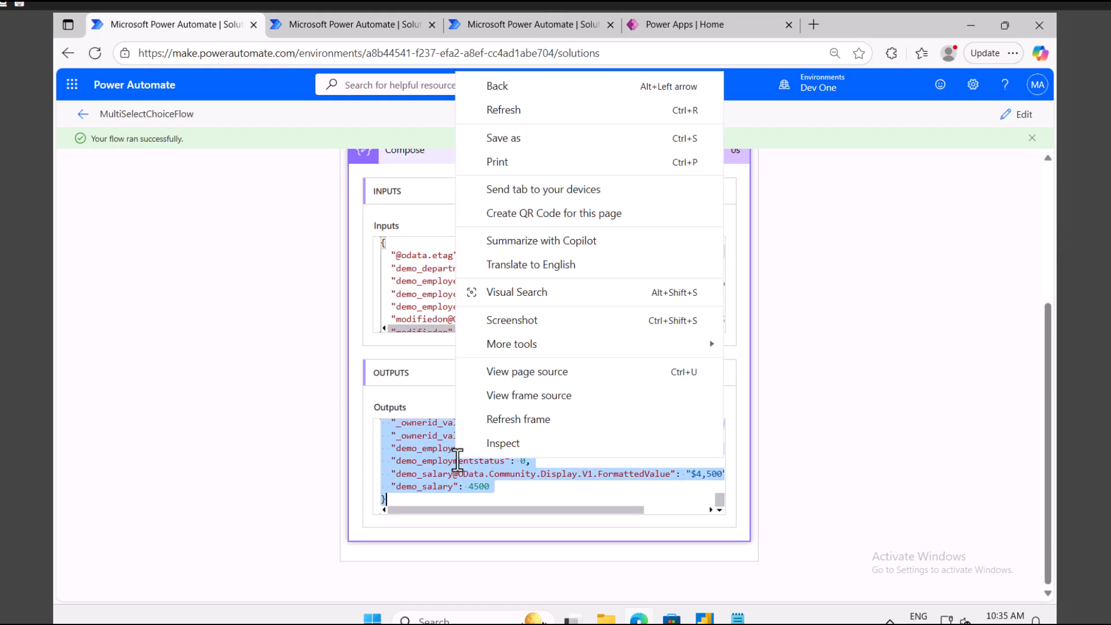
pyautogui.click(416, 475)
pyautogui.hotkey('ctrl', 'a')
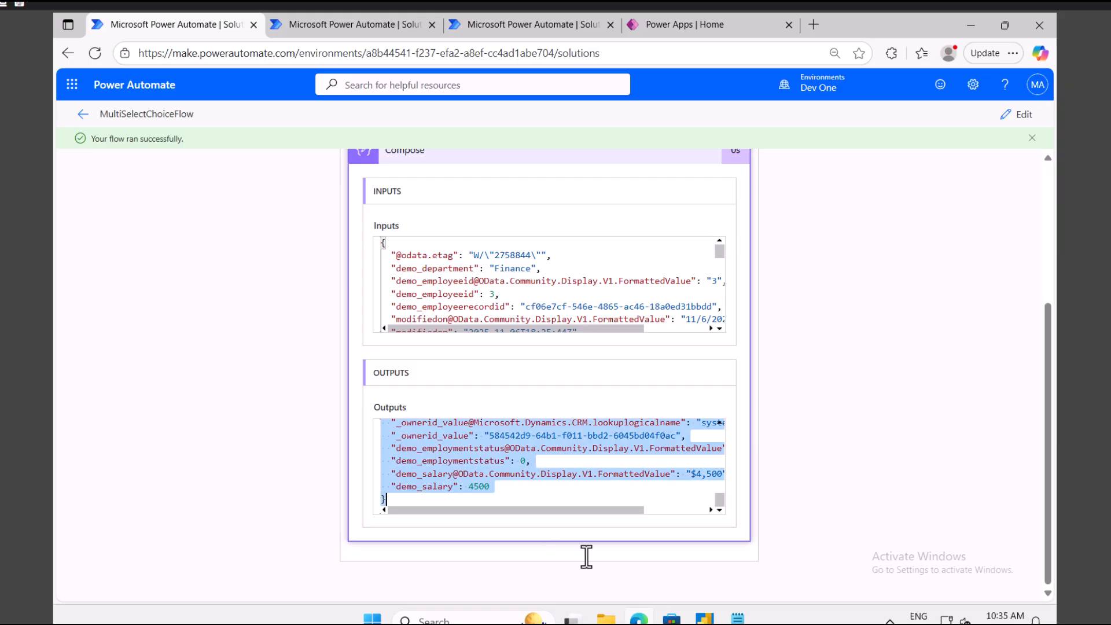
pyautogui.click(738, 618)
pyautogui.hotkey('ctrl', 'a')
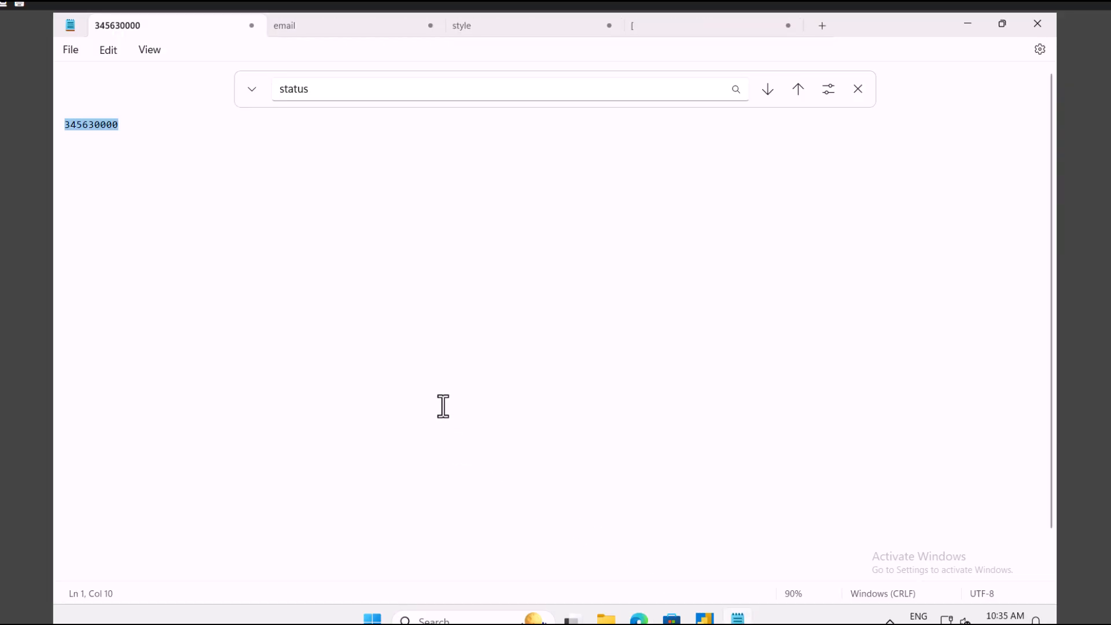
pyautogui.hotkey('ctrl', 'v')
pyautogui.click(857, 89)
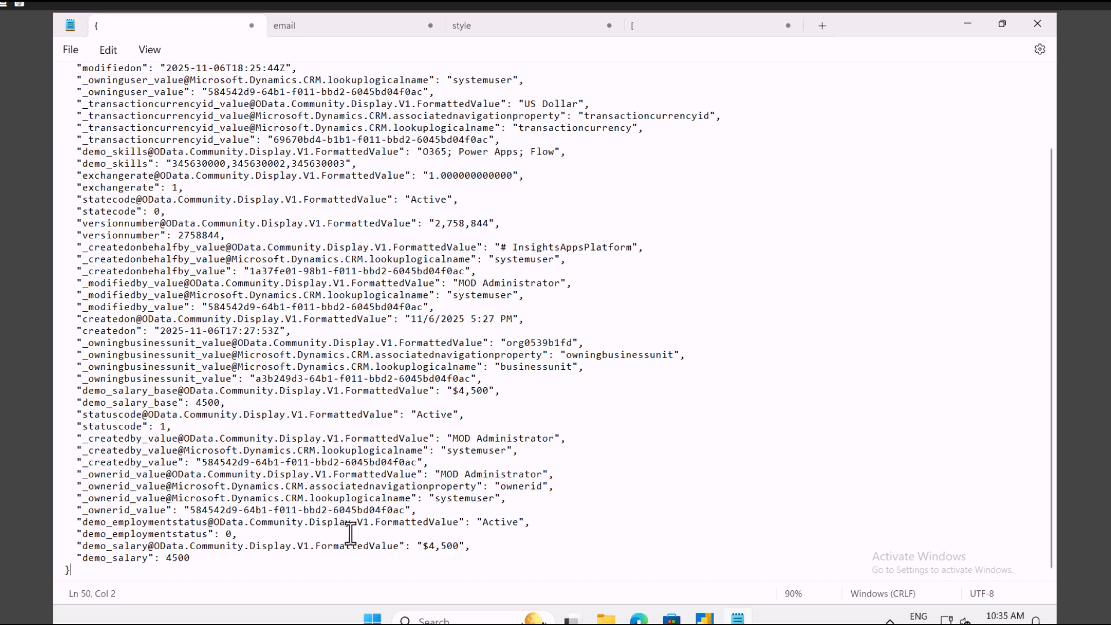
# Search the pasted JSON for "skills".
pyautogui.click(658, 260)
pyautogui.hotkey('ctrl', 'f')
pyautogui.write('st')
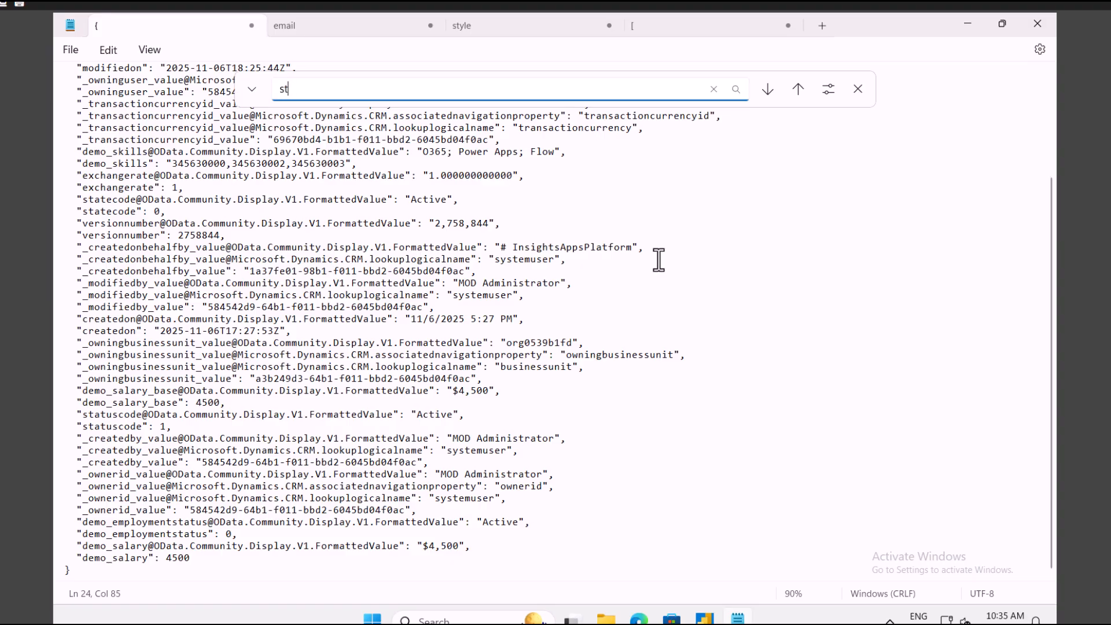
pyautogui.press('BackSpace')
pyautogui.press('BackSpace')
pyautogui.write('skills')
pyautogui.press('Return')
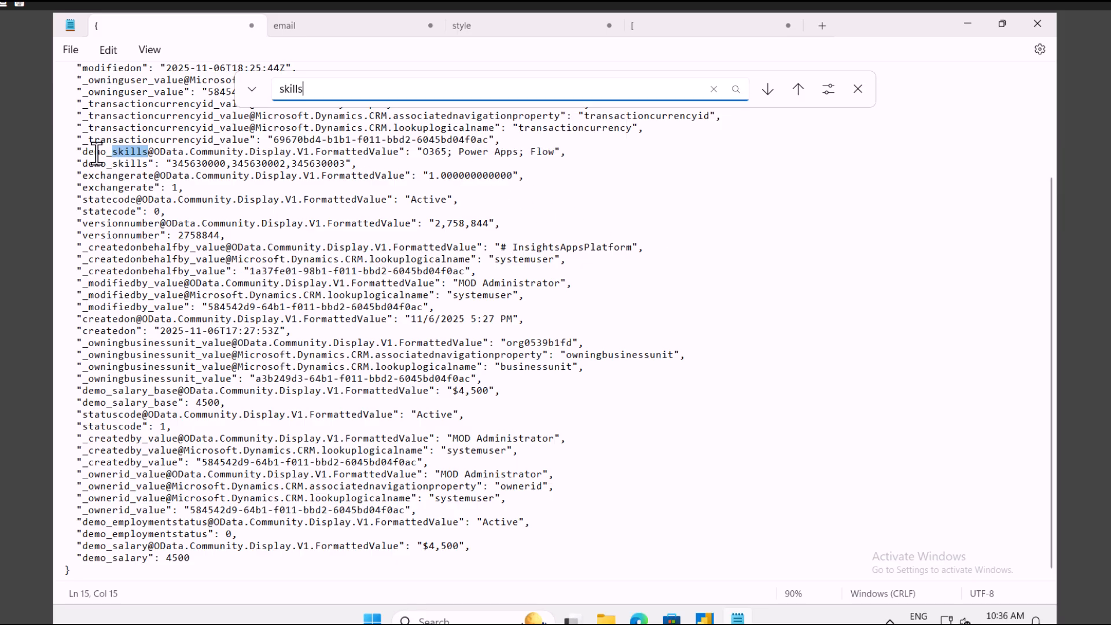
# Compare the demo_skills formatted labels with their comma-separated numeric values in the JSON, then switch back to the flow run in the browser.
pyautogui.moveTo(77, 151); pyautogui.dragTo(459, 153)
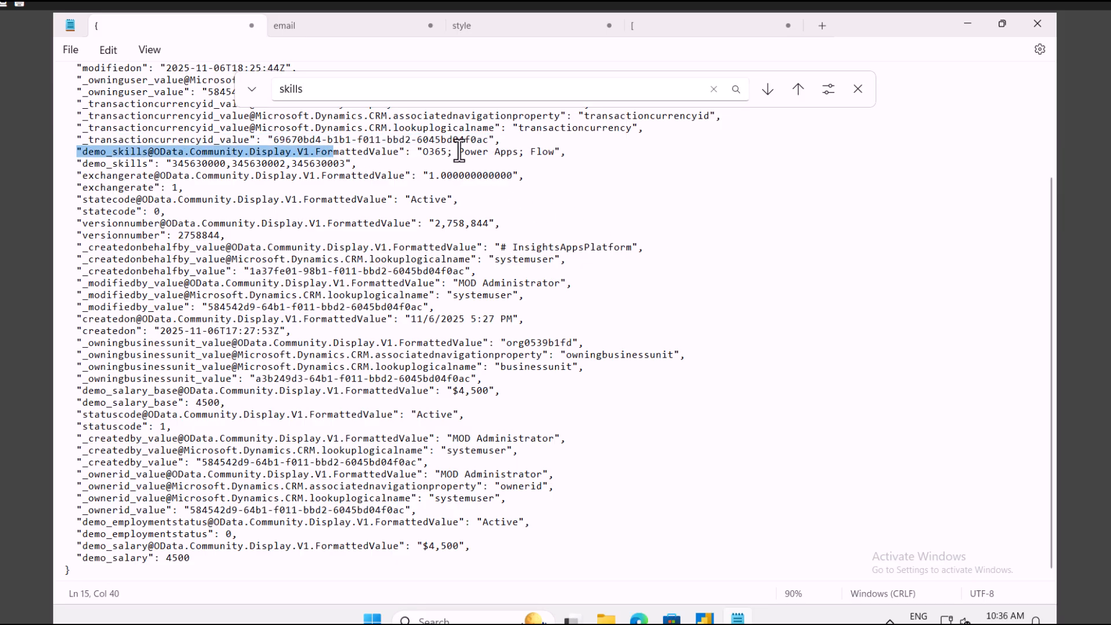
pyautogui.click(85, 164)
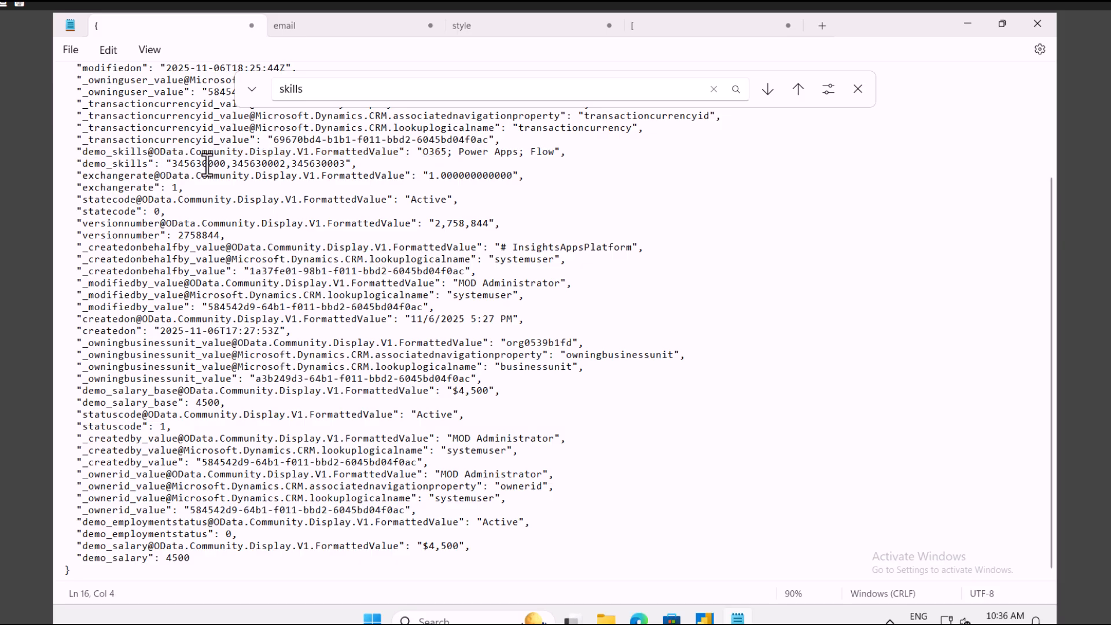
pyautogui.hotkey('shift', 'End')
pyautogui.doubleClick(197, 164)
pyautogui.doubleClick(255, 164)
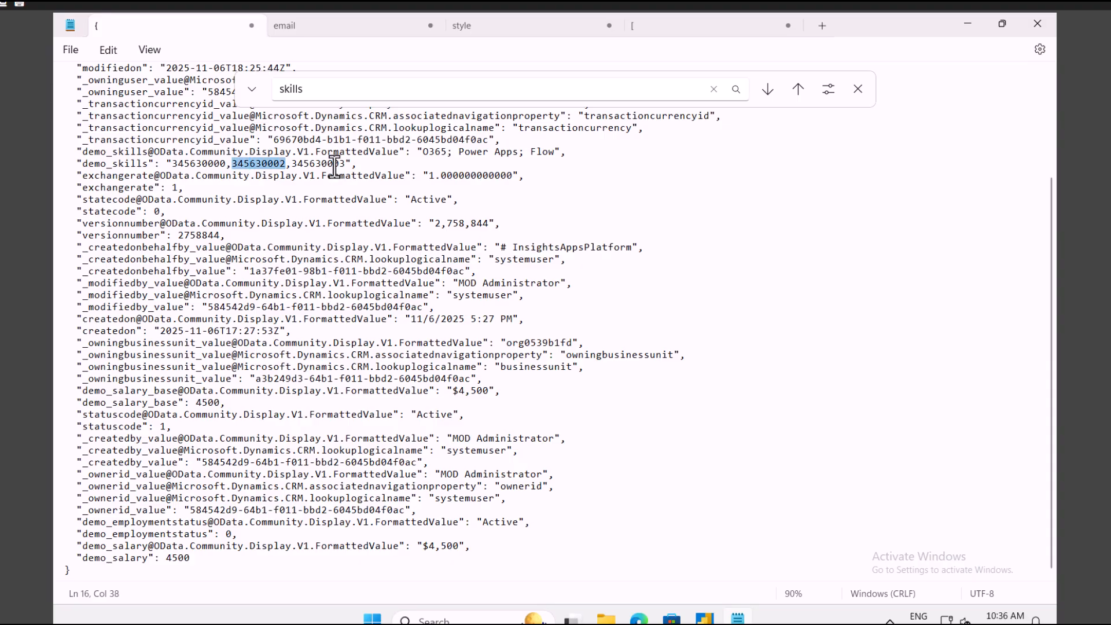
pyautogui.doubleClick(333, 164)
pyautogui.click(581, 151)
pyautogui.moveTo(566, 152); pyautogui.dragTo(107, 152)
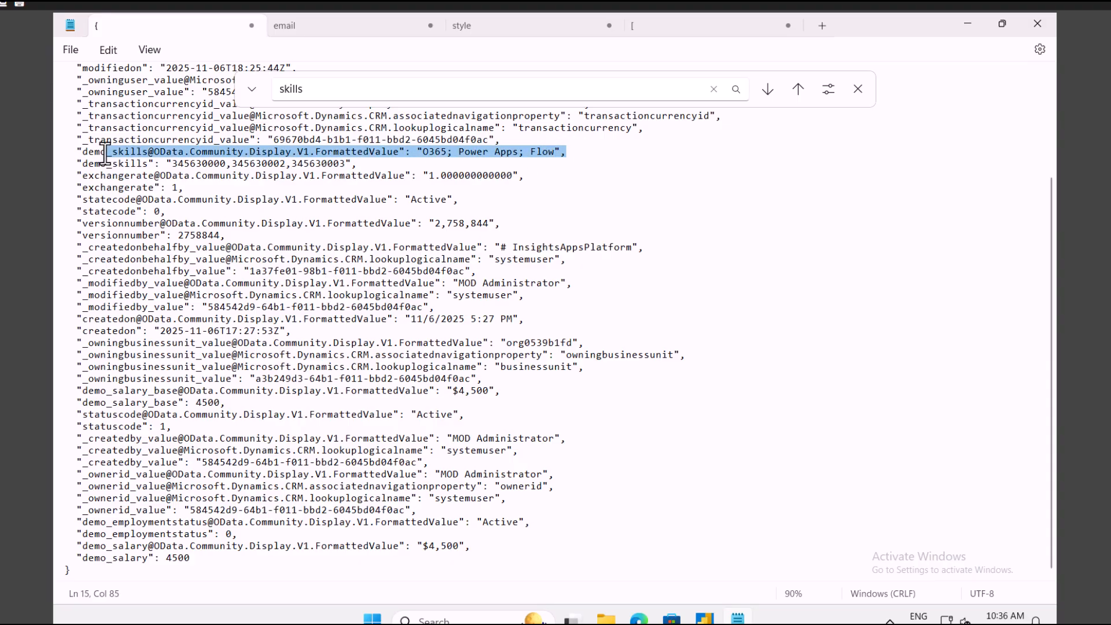
pyautogui.click(449, 154)
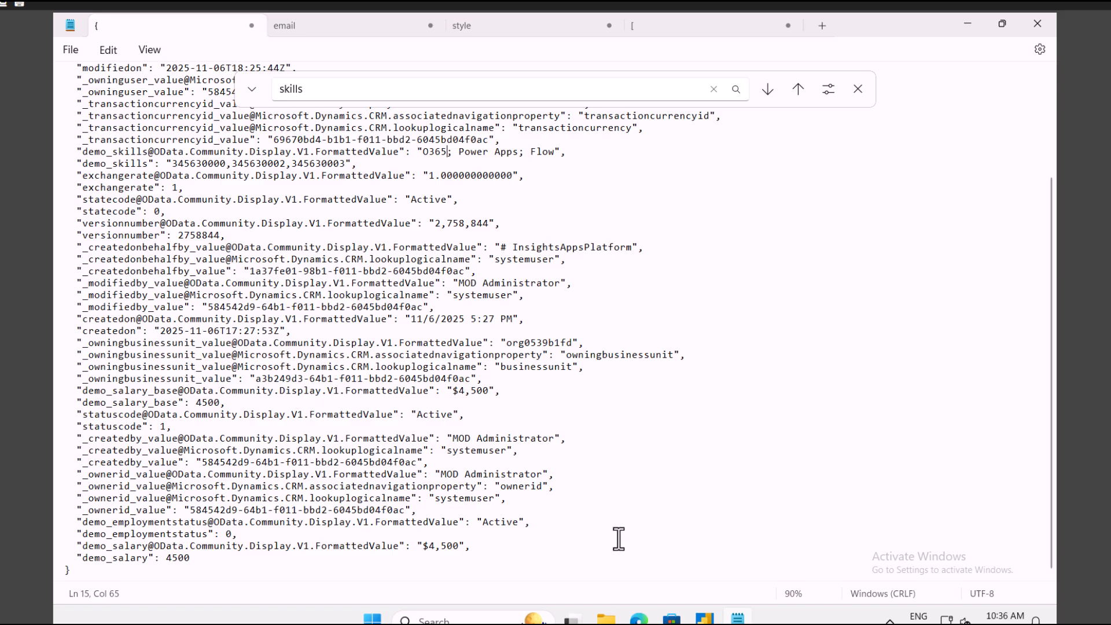
pyautogui.click(638, 619)
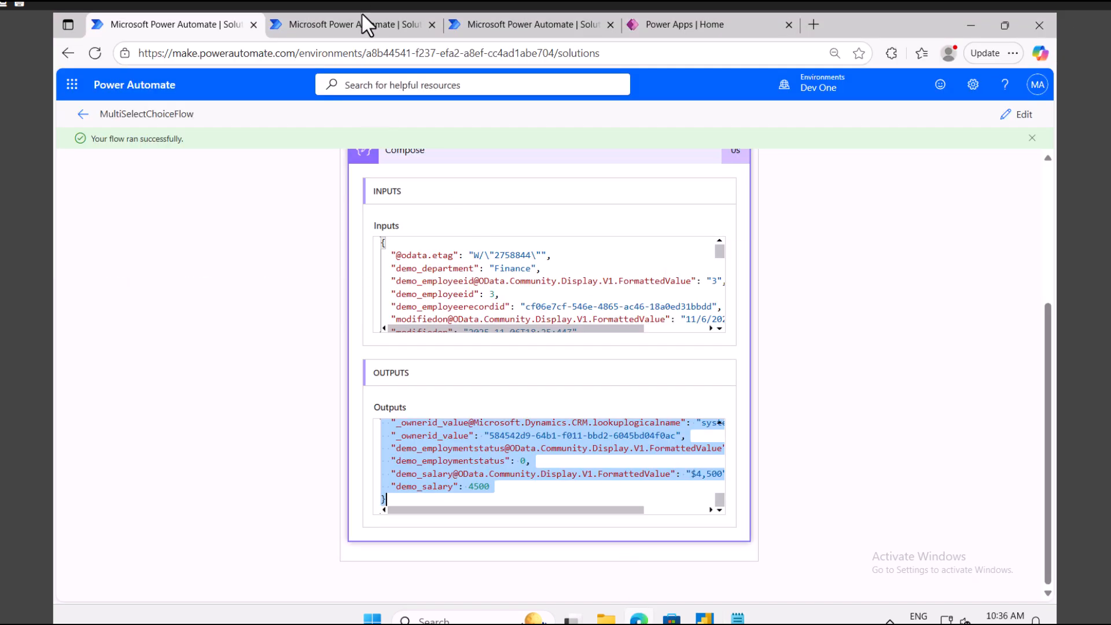
# Examine which Skills choices are ticked for the Finance row in the Employee Record table, leaving them unedited.
pyautogui.click(377, 20)
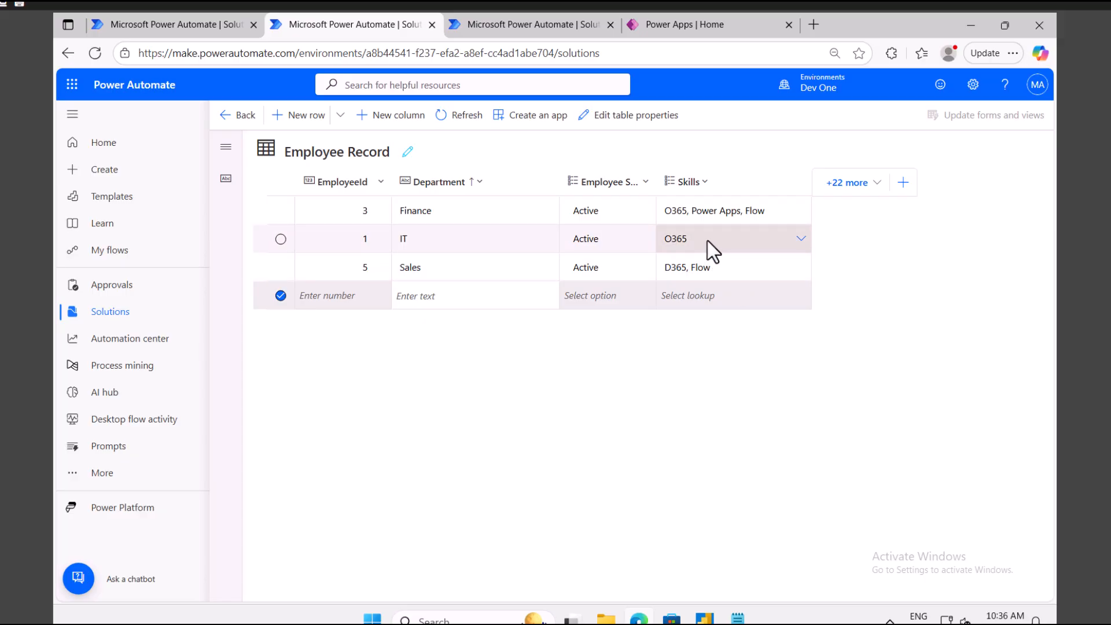
pyautogui.click(744, 212)
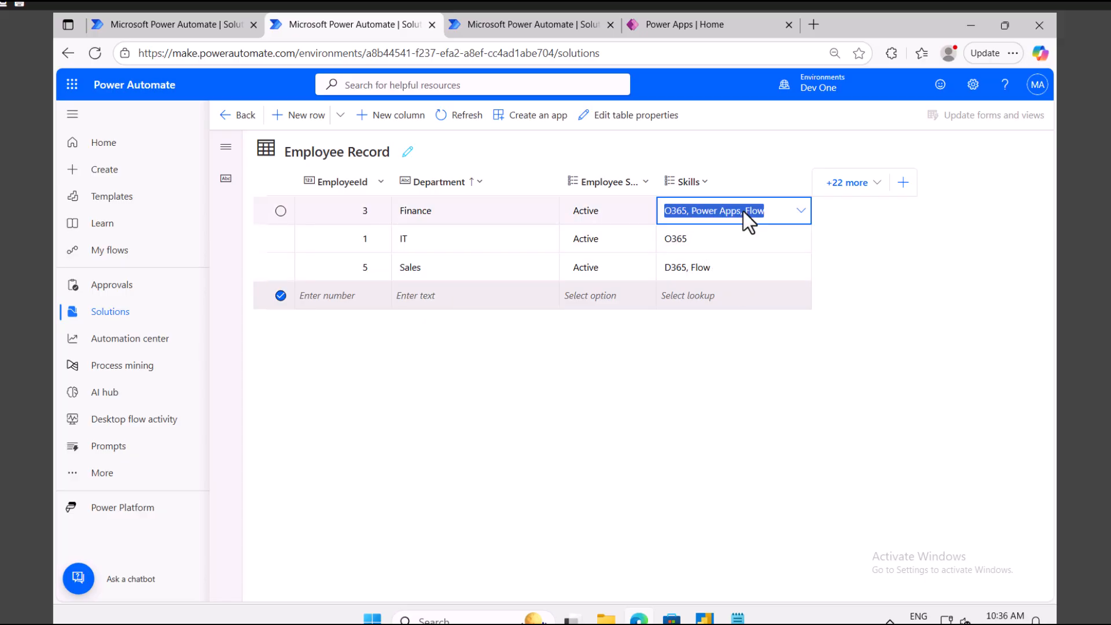
pyautogui.click(800, 210)
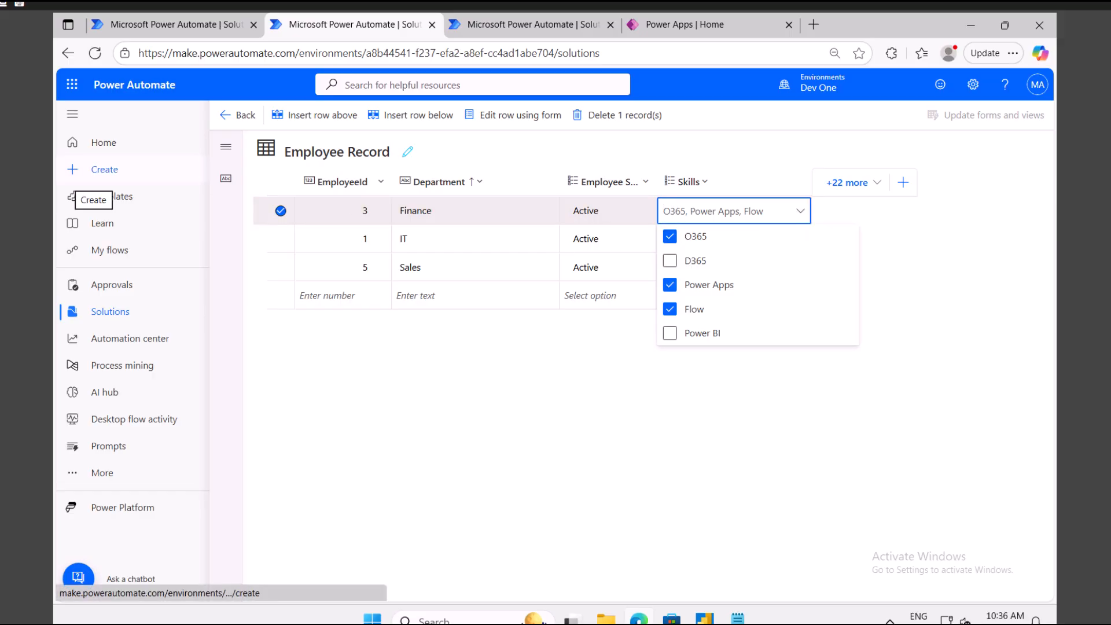
pyautogui.press('Escape')
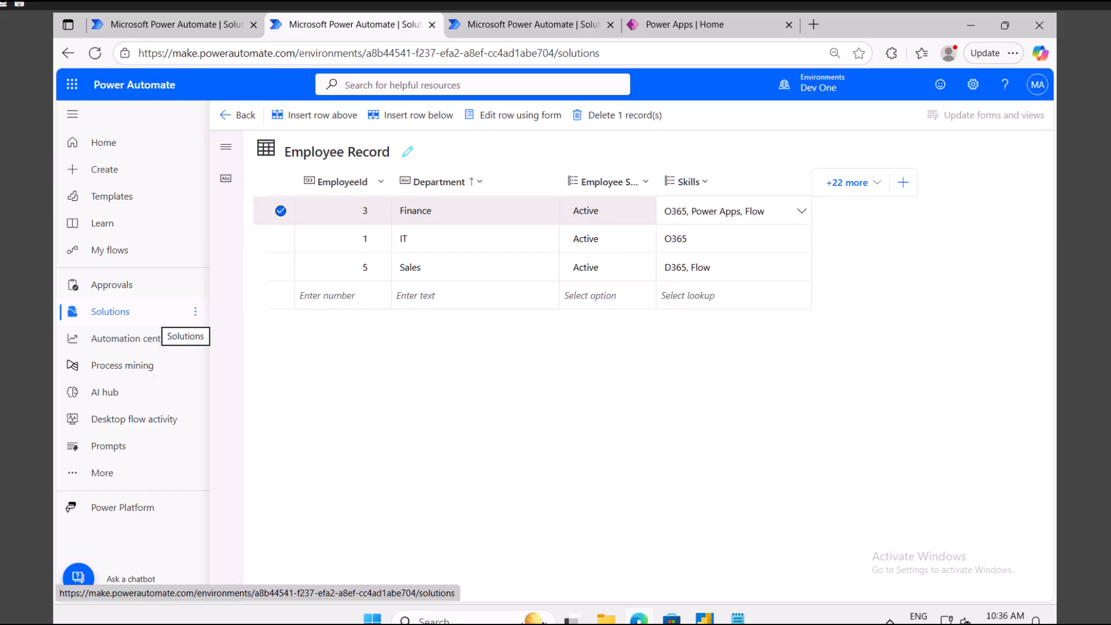
pyautogui.click(801, 212)
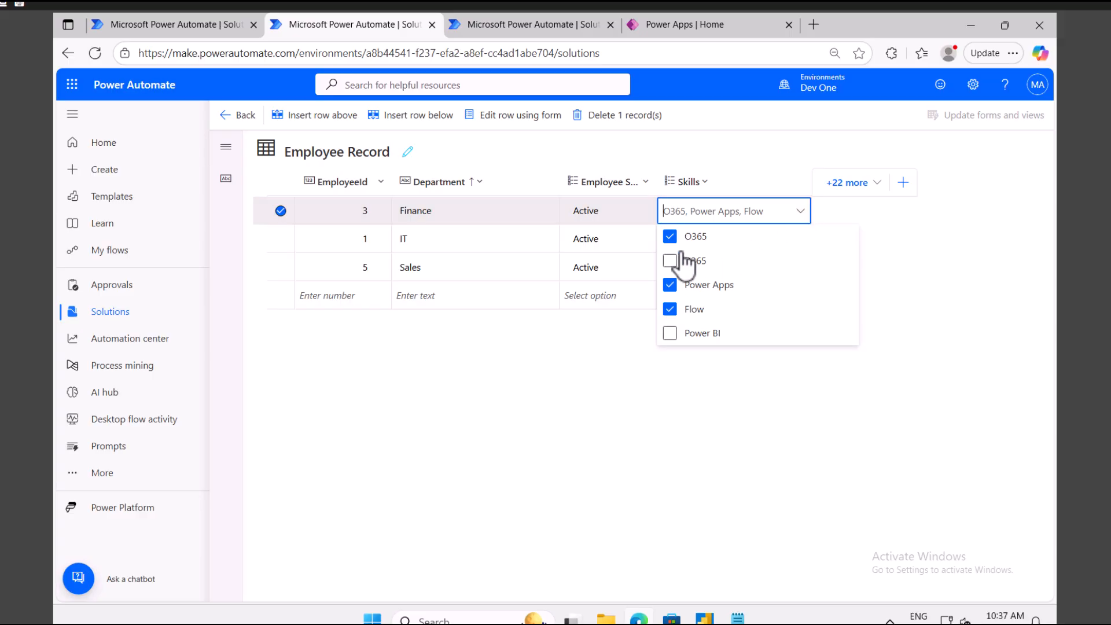
pyautogui.click(575, 426)
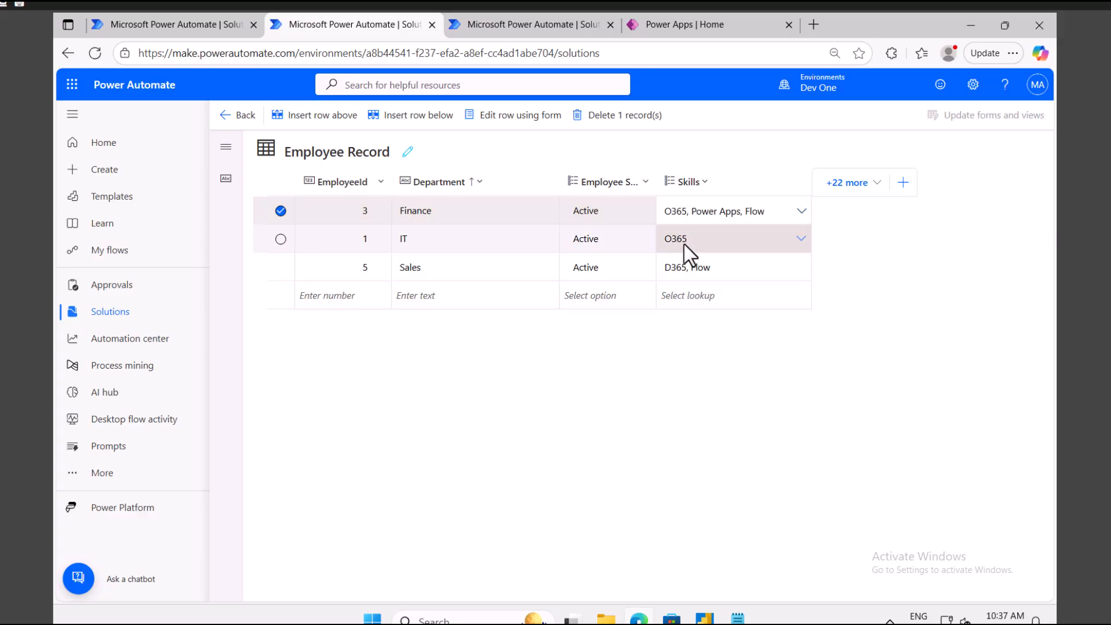
pyautogui.click(686, 214)
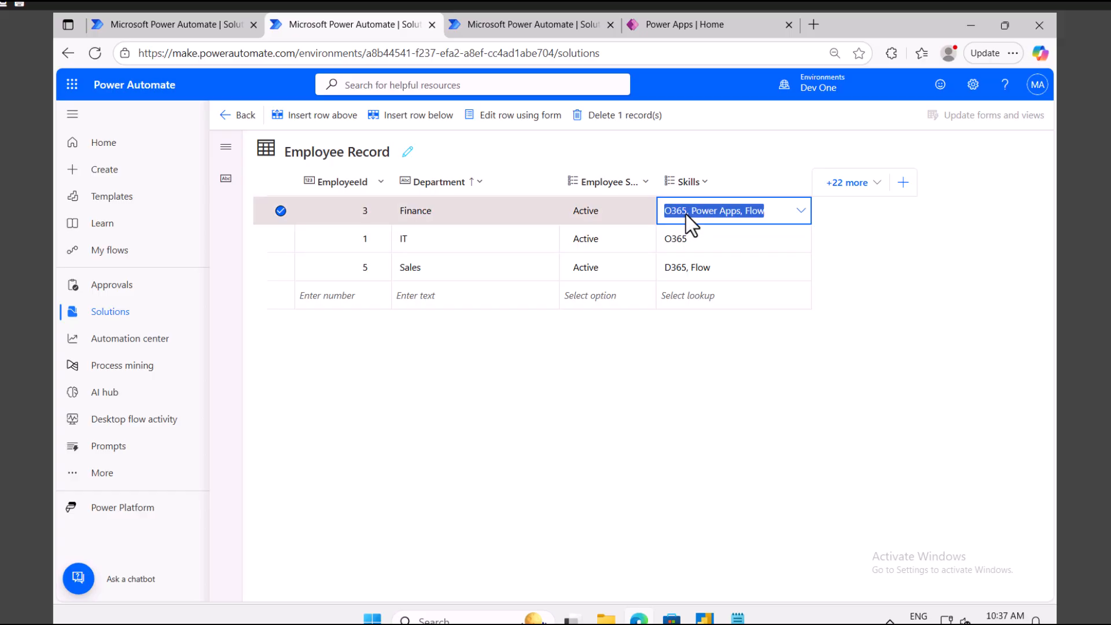
pyautogui.click(801, 210)
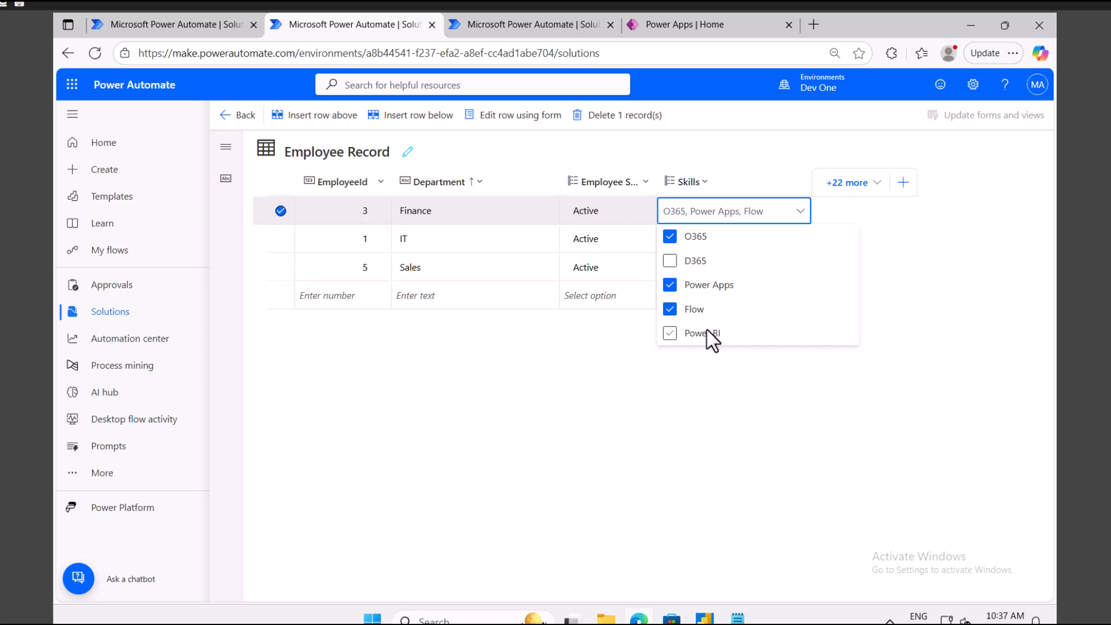
pyautogui.click(567, 408)
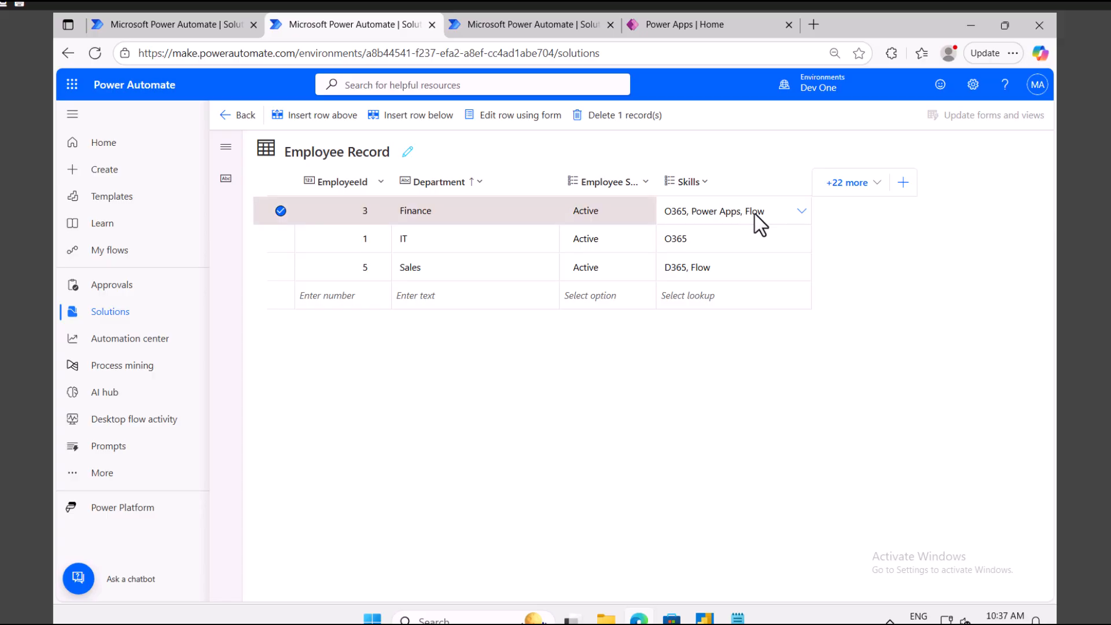
pyautogui.click(733, 214)
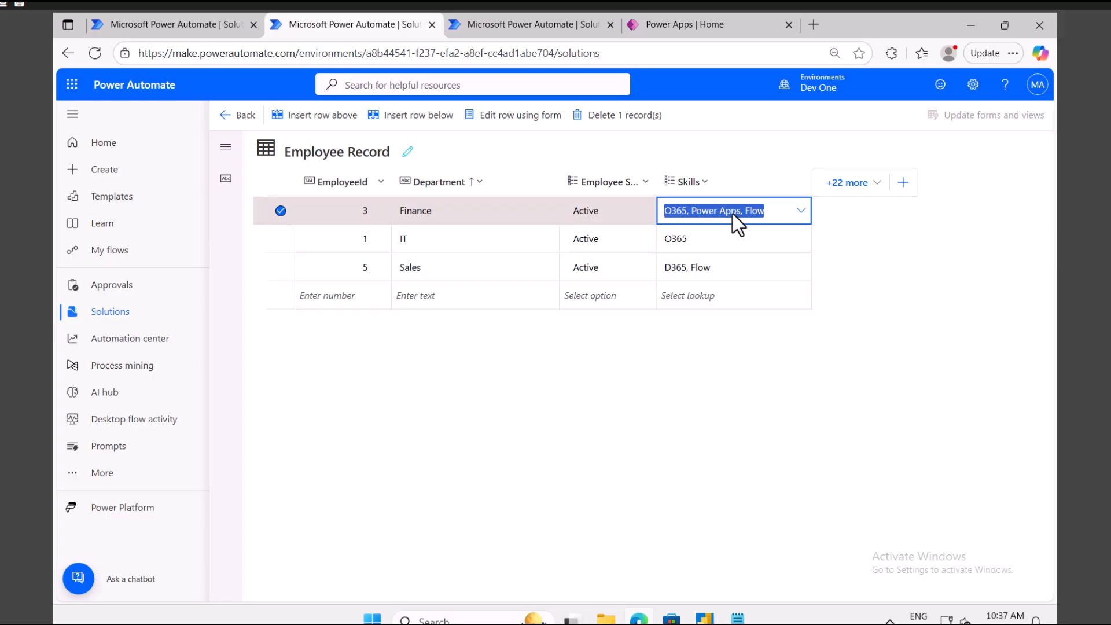
pyautogui.click(918, 252)
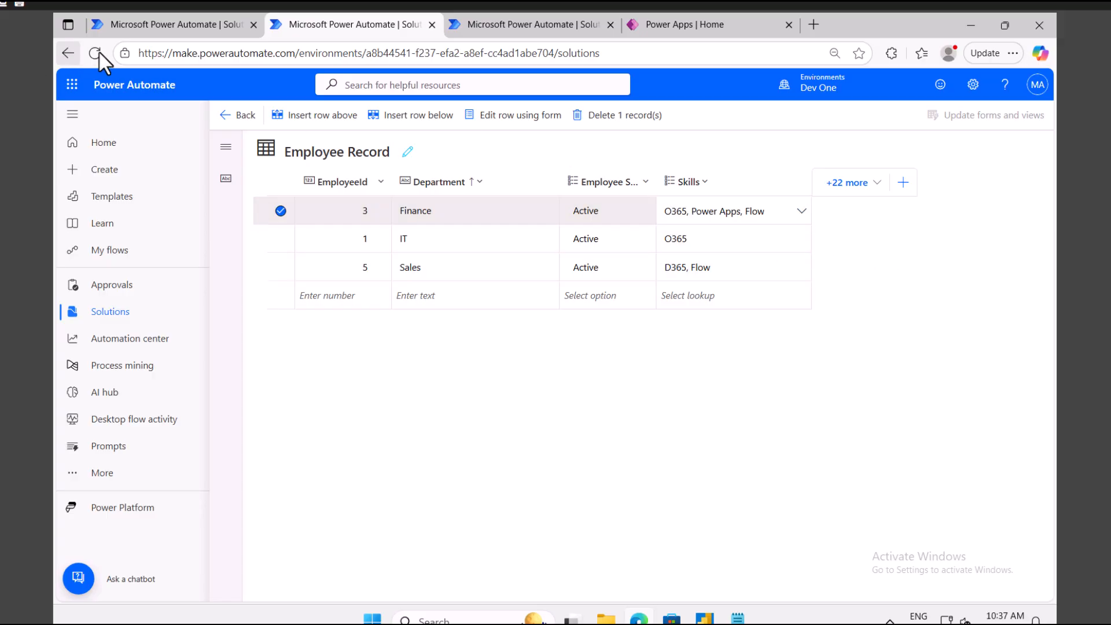
# Reopen MultiSelectChoiceFlow for editing and search for a "condi" action to add after Compose inside Apply to each.
pyautogui.click(174, 26)
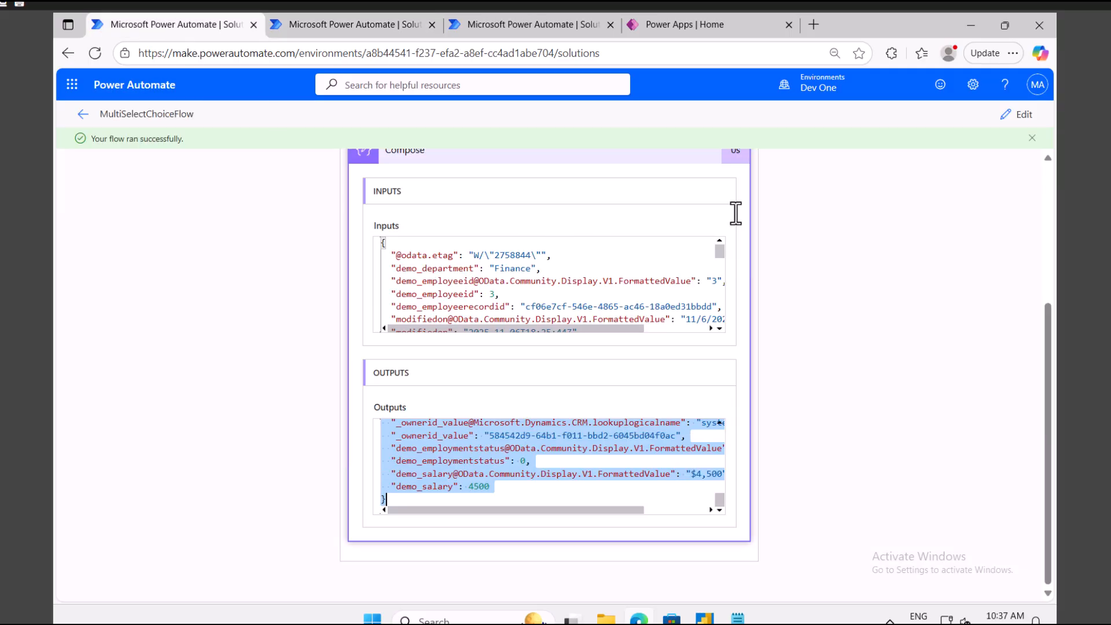
pyautogui.click(1019, 114)
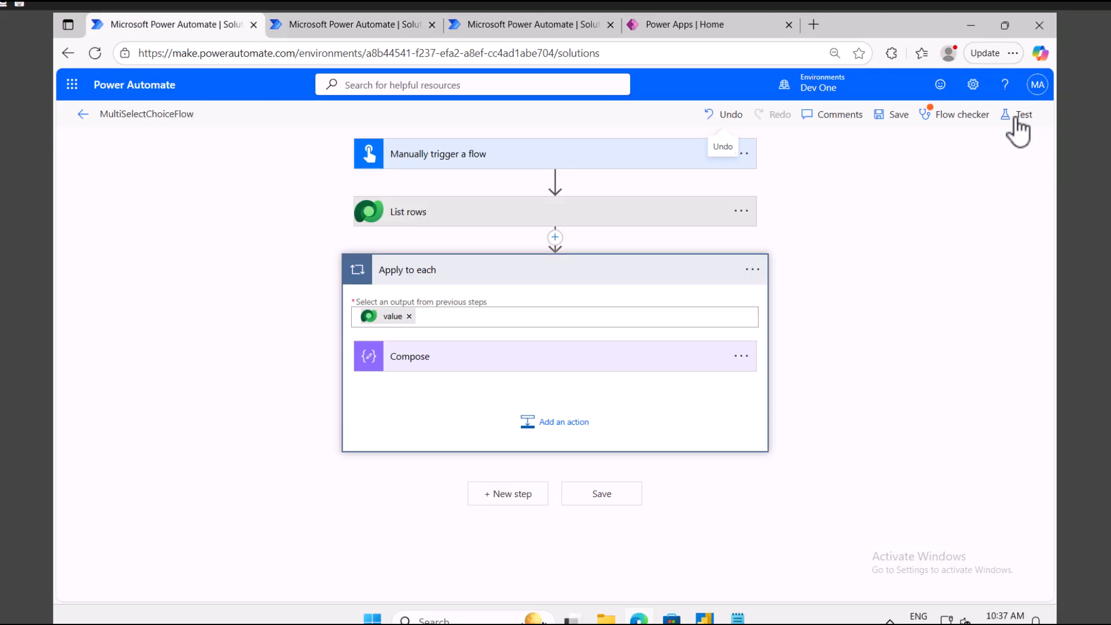
pyautogui.click(742, 357)
pyautogui.click(564, 421)
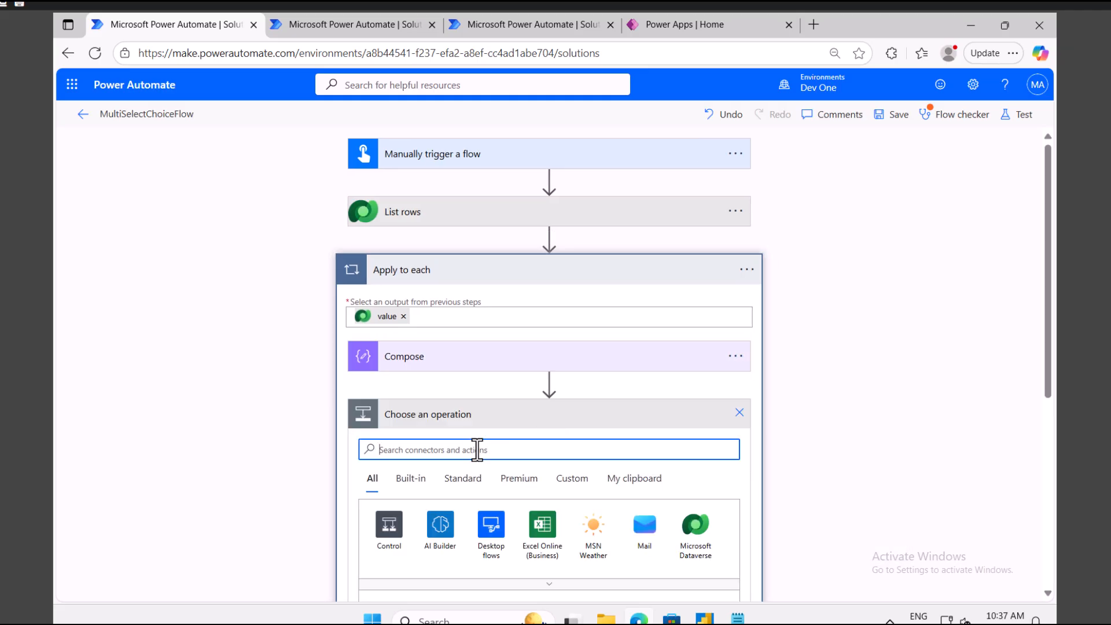
pyautogui.write('condi')
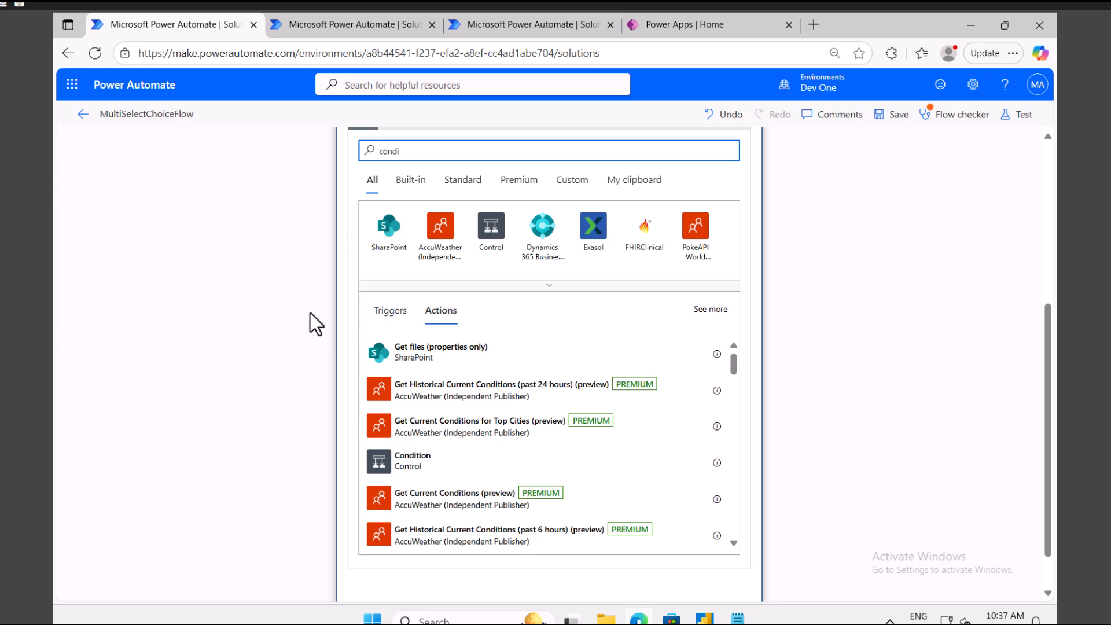
pyautogui.scroll(3, 516, 345)
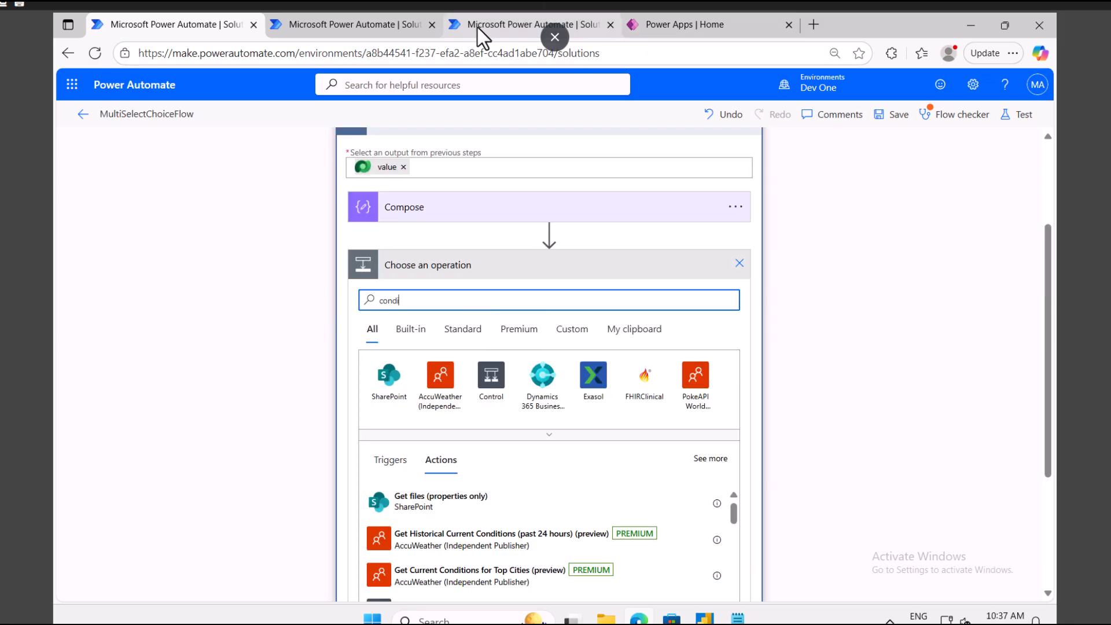
# Compare the Skills values of the IT and Sales rows in the Employee Record table with their employee IDs.
pyautogui.click(385, 29)
pyautogui.click(372, 30)
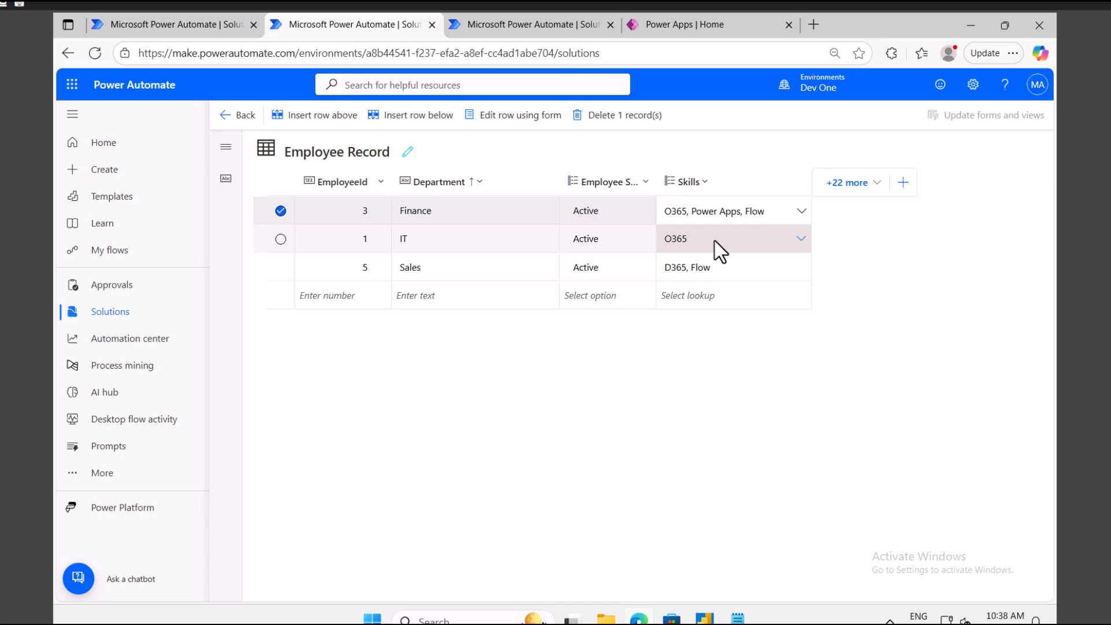
pyautogui.click(332, 246)
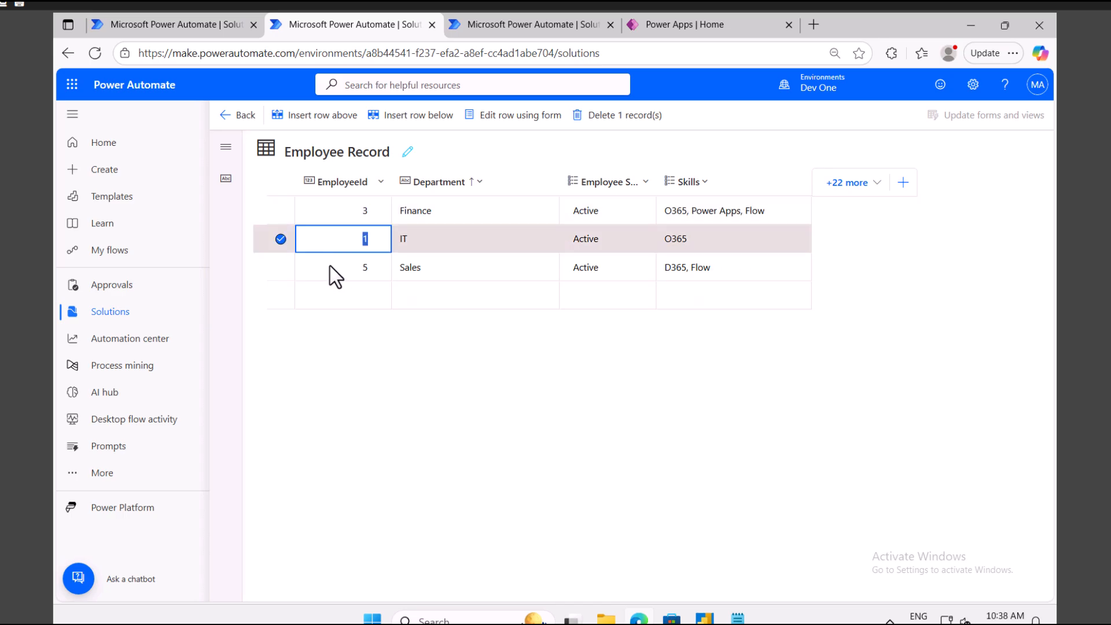
pyautogui.click(331, 269)
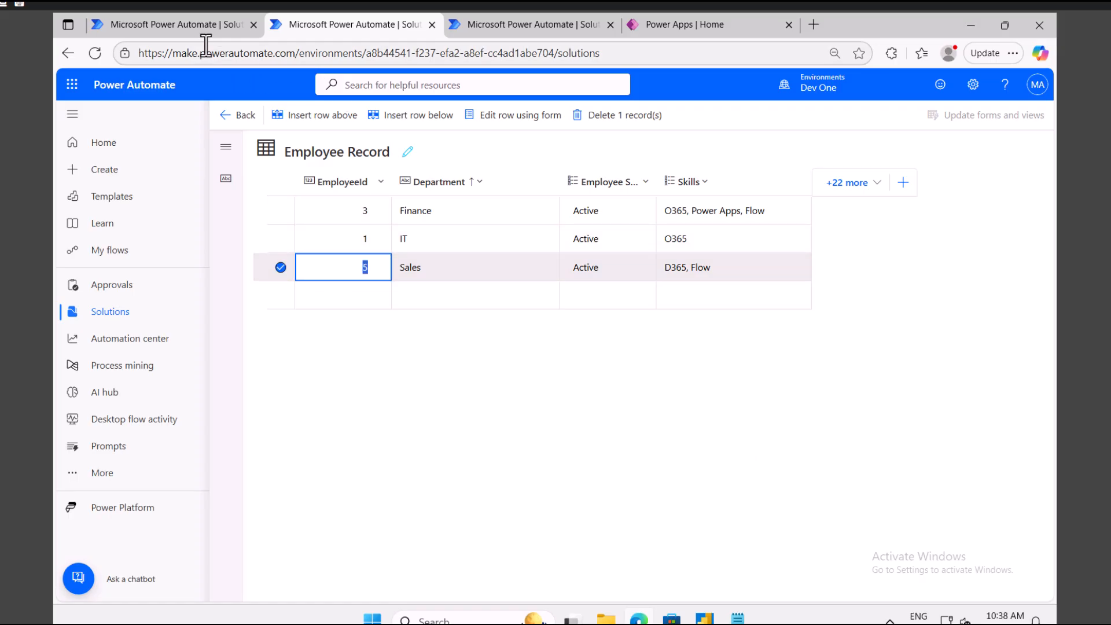
# Return to the flow editor and add a Condition control after Compose inside the Apply to each loop.
pyautogui.click(192, 27)
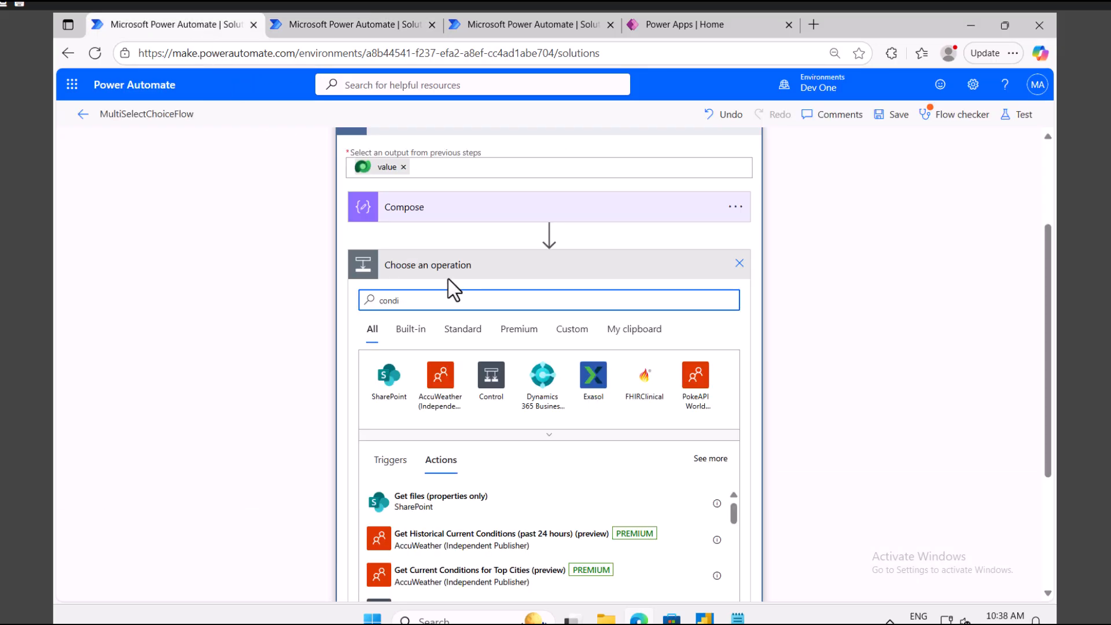
pyautogui.click(491, 375)
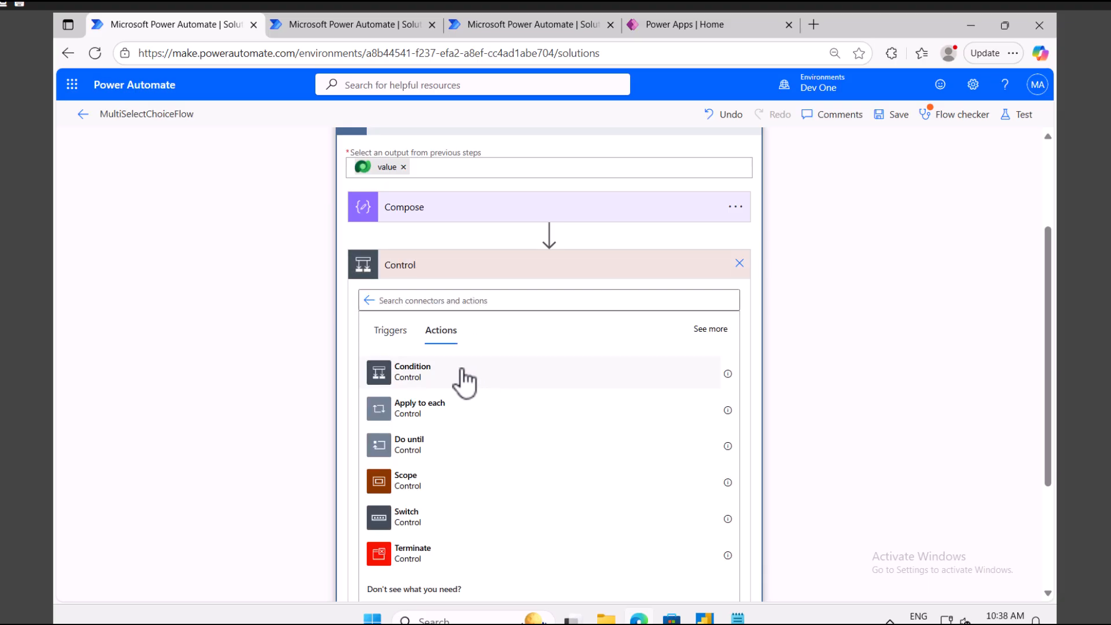
pyautogui.click(465, 382)
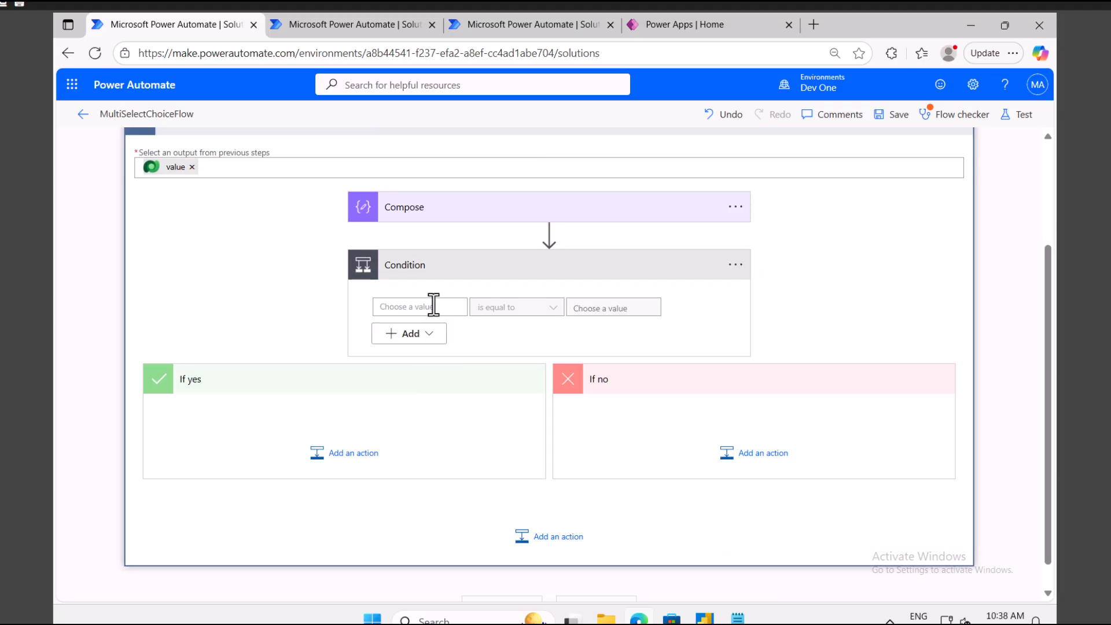
# Write the expression items('Apply_to_each')?[''] for the Condition's first value, leaving the property name empty.
pyautogui.click(434, 305)
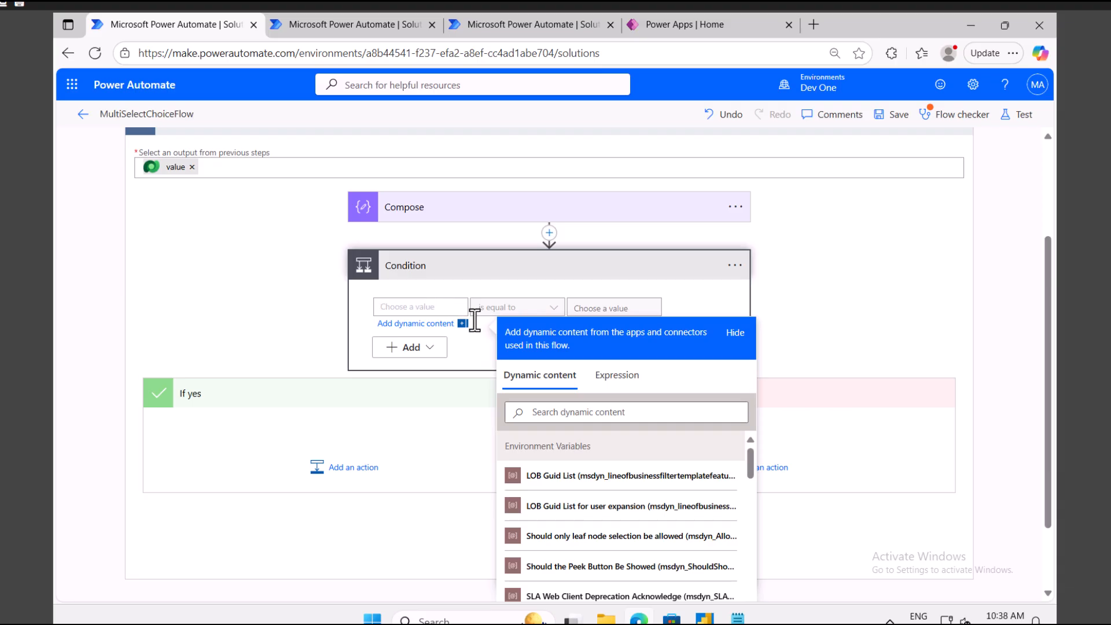
pyautogui.click(614, 376)
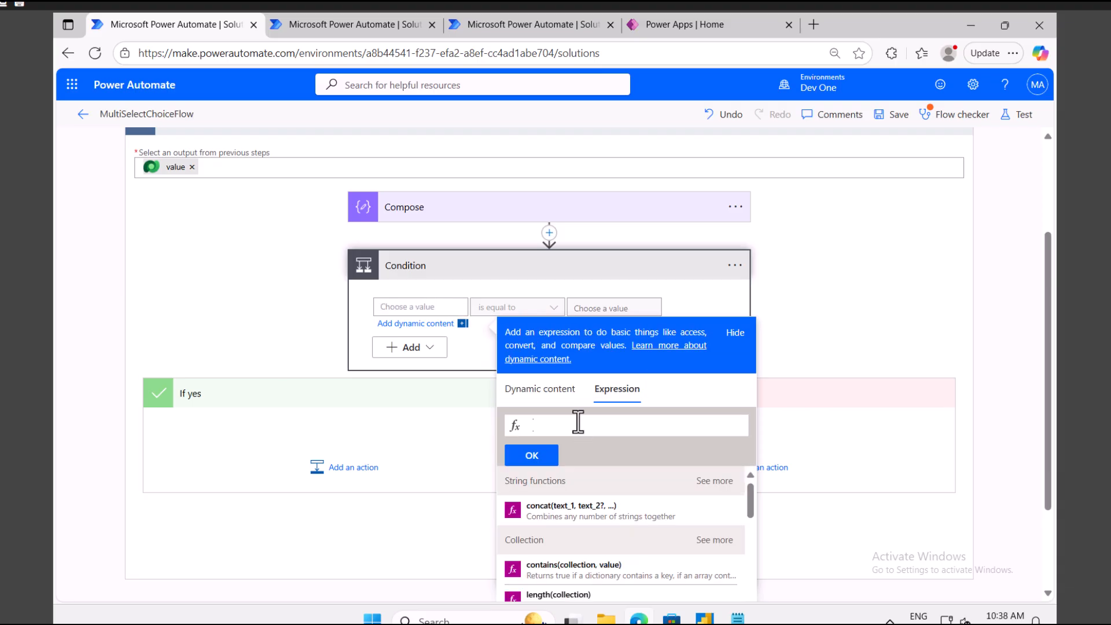
pyautogui.write('ites')
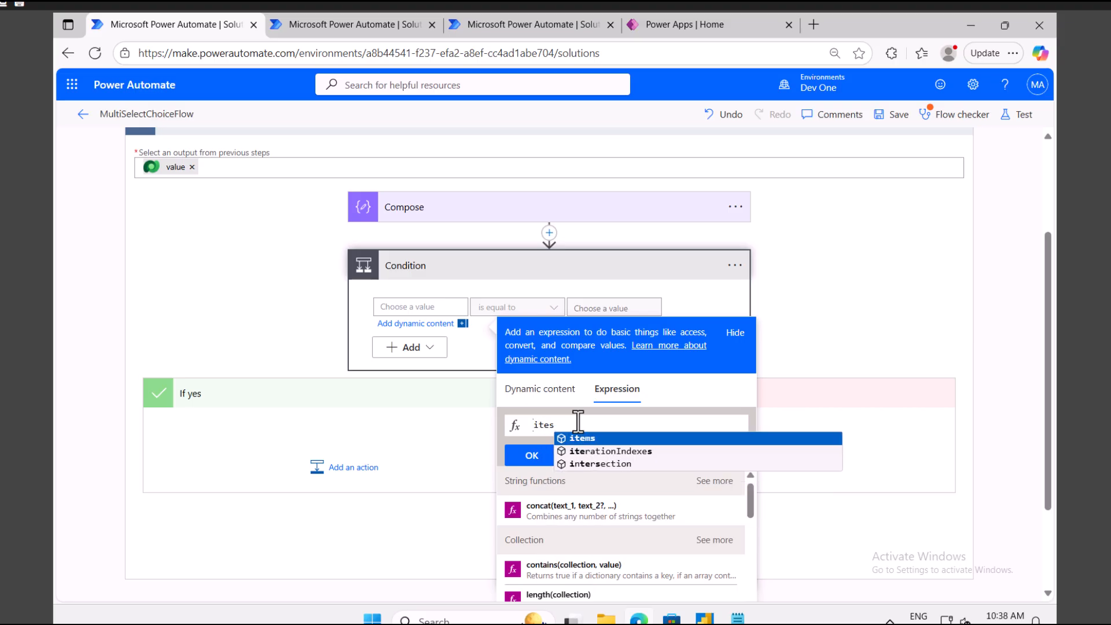
pyautogui.press('Return')
pyautogui.write("('apply")
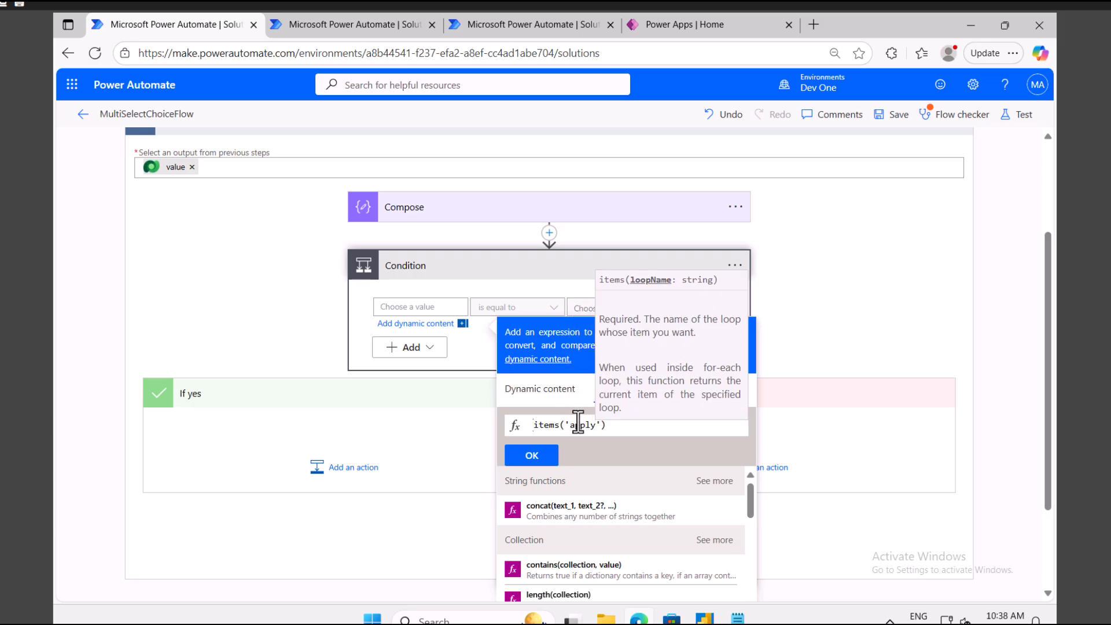
pyautogui.scroll(3, 454, 294)
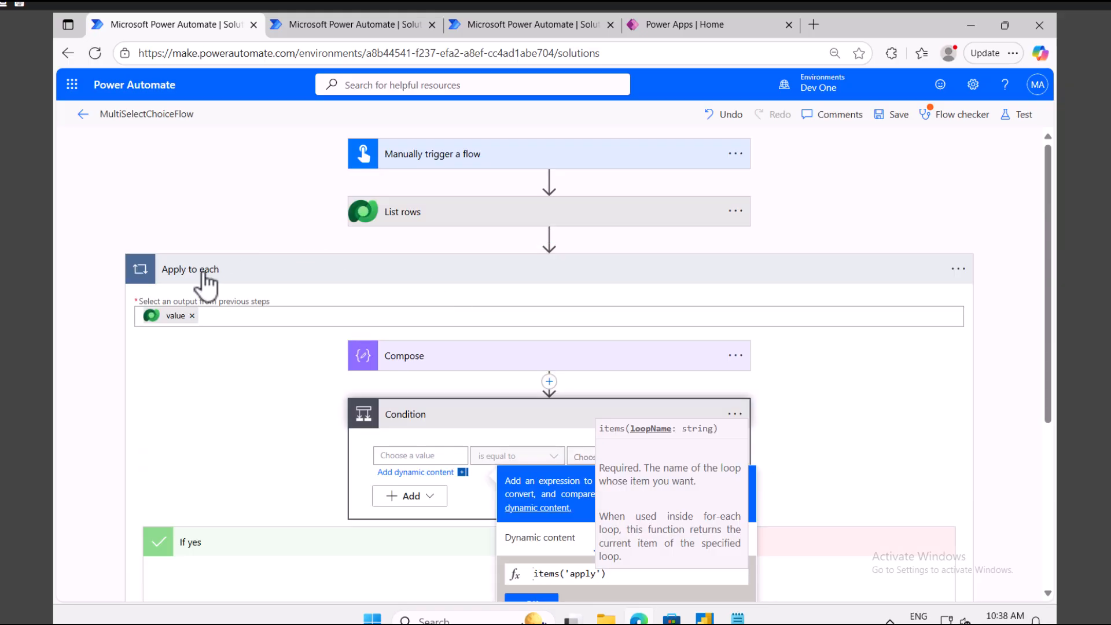
pyautogui.scroll(-3, 488, 385)
pyautogui.click(576, 425)
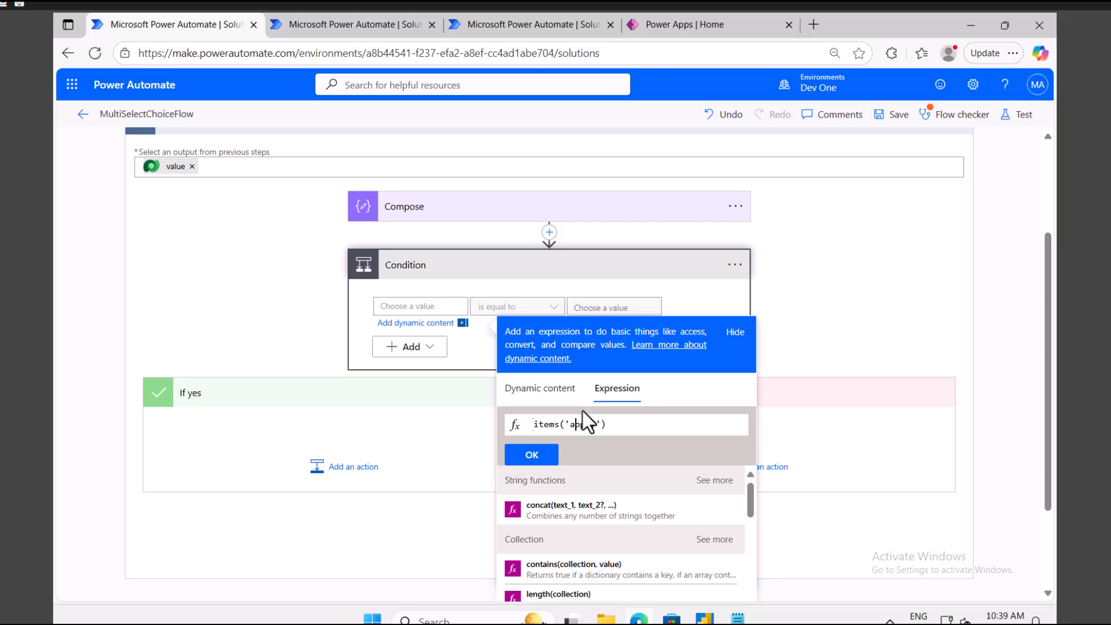
pyautogui.write('A')
pyautogui.click(597, 427)
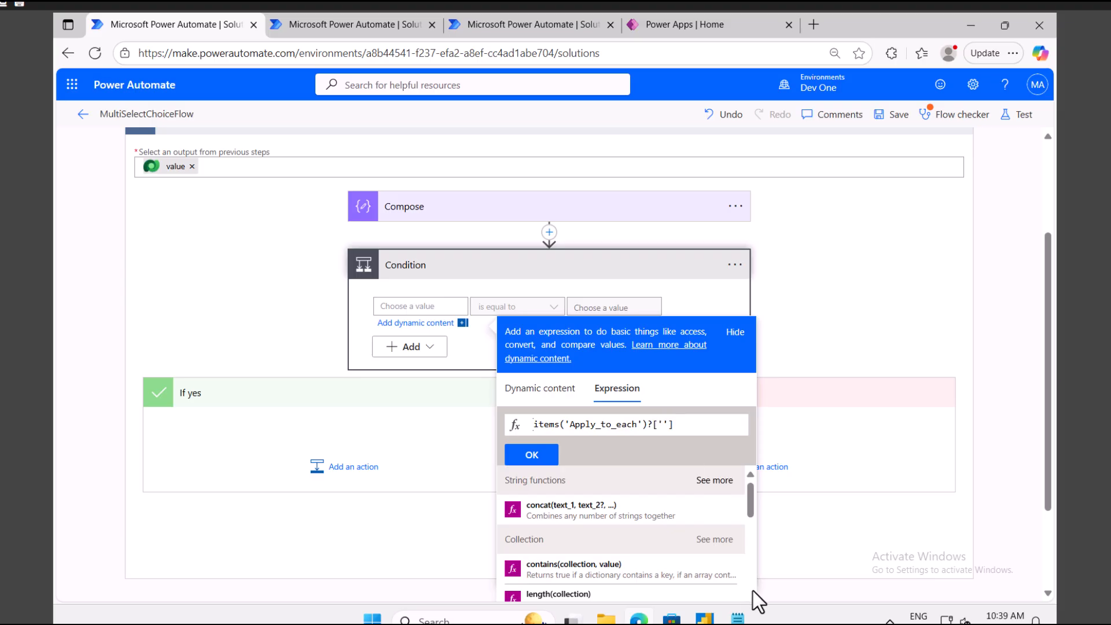
pyautogui.click(738, 618)
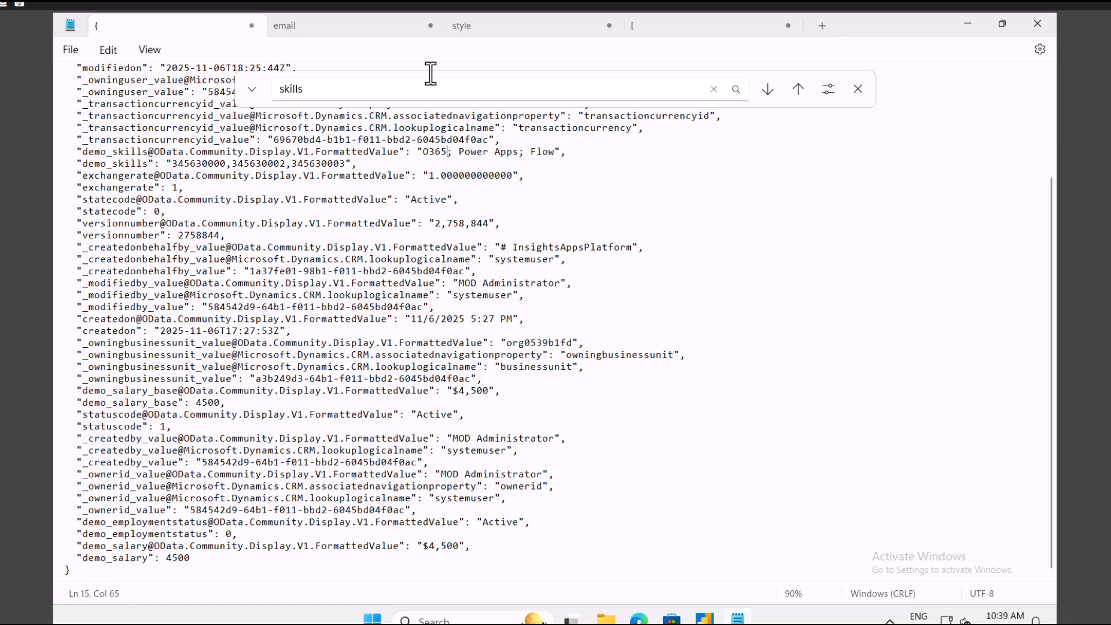
pyautogui.click(799, 90)
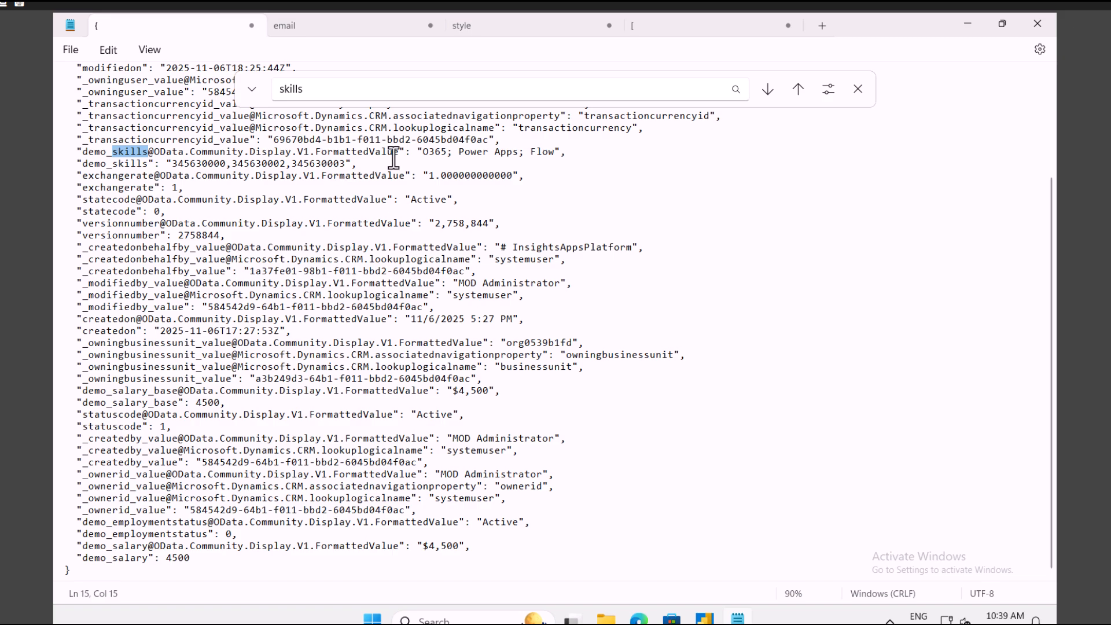
pyautogui.moveTo(399, 152); pyautogui.dragTo(88, 151)
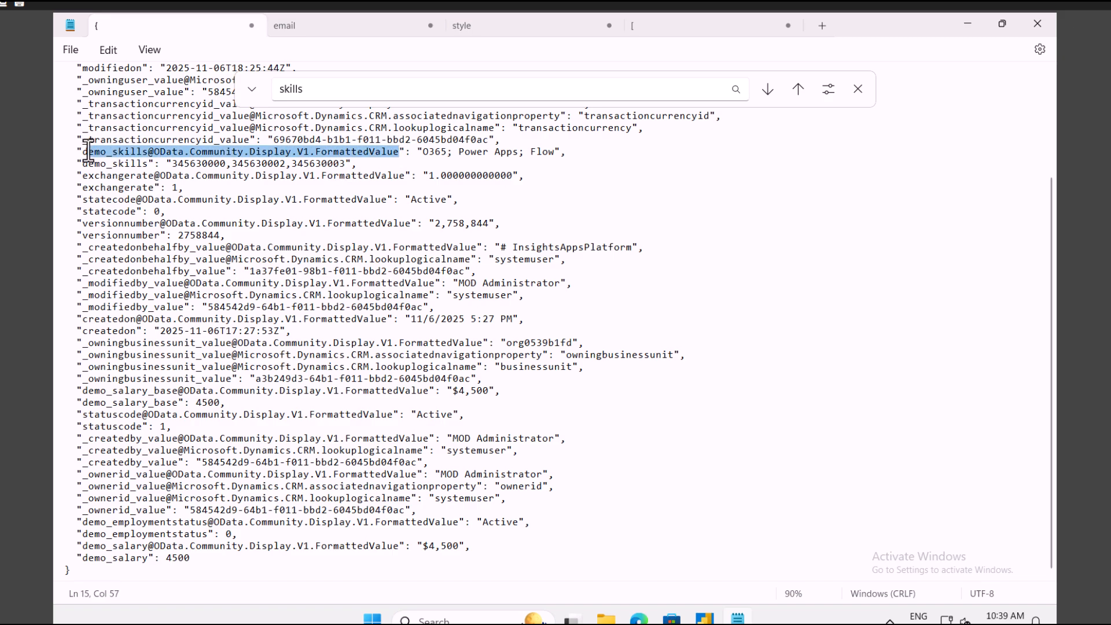
pyautogui.rightClick(105, 158)
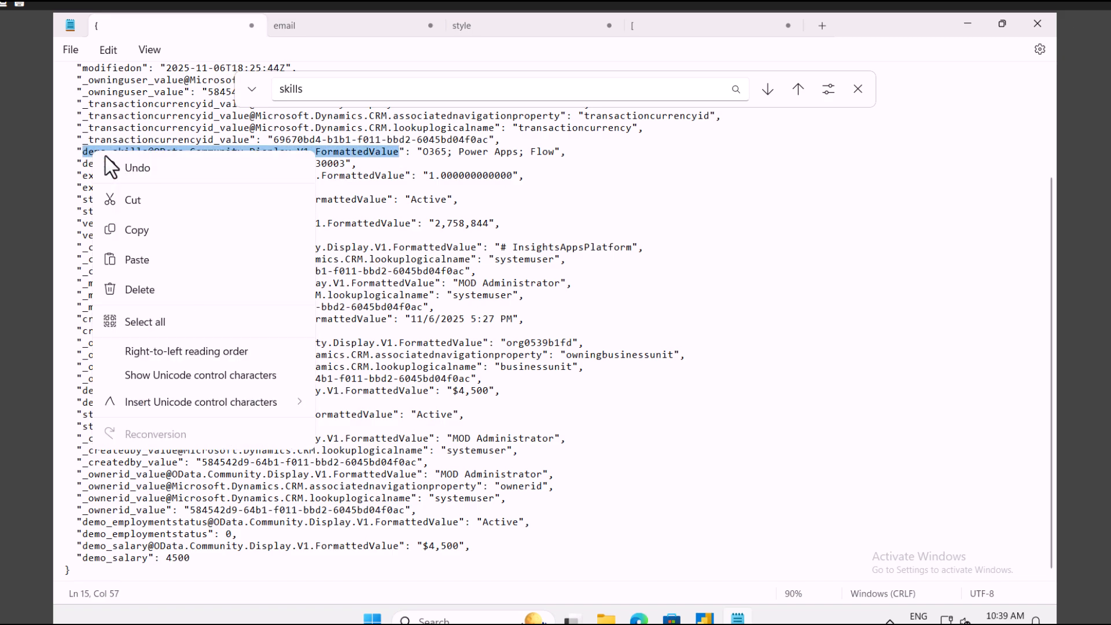
pyautogui.click(137, 230)
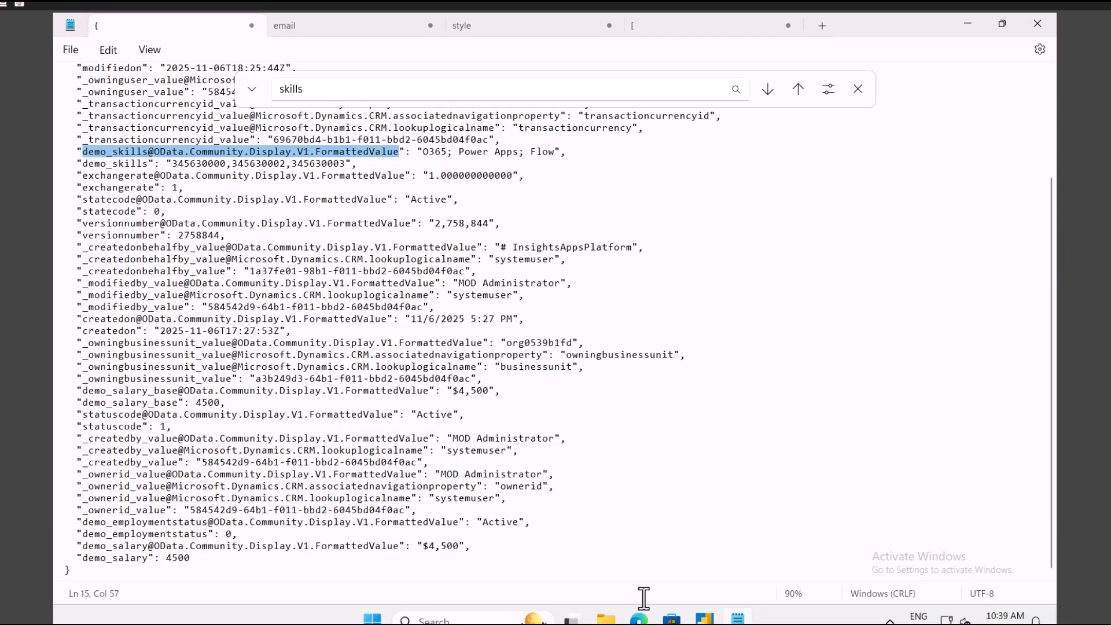
pyautogui.click(639, 619)
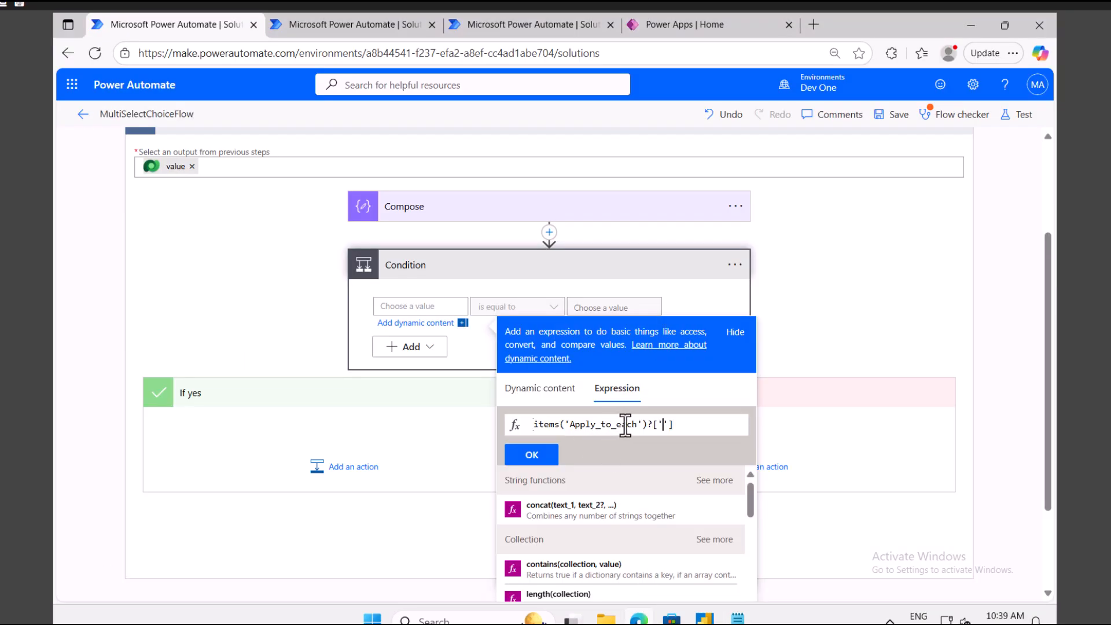
# Complete the condition: insert the copied Skills label key into the items expression, choose does not contain, and enter Power Apps as the comparison value.
pyautogui.hotkey('ctrl', 'v')
pyautogui.click(532, 454)
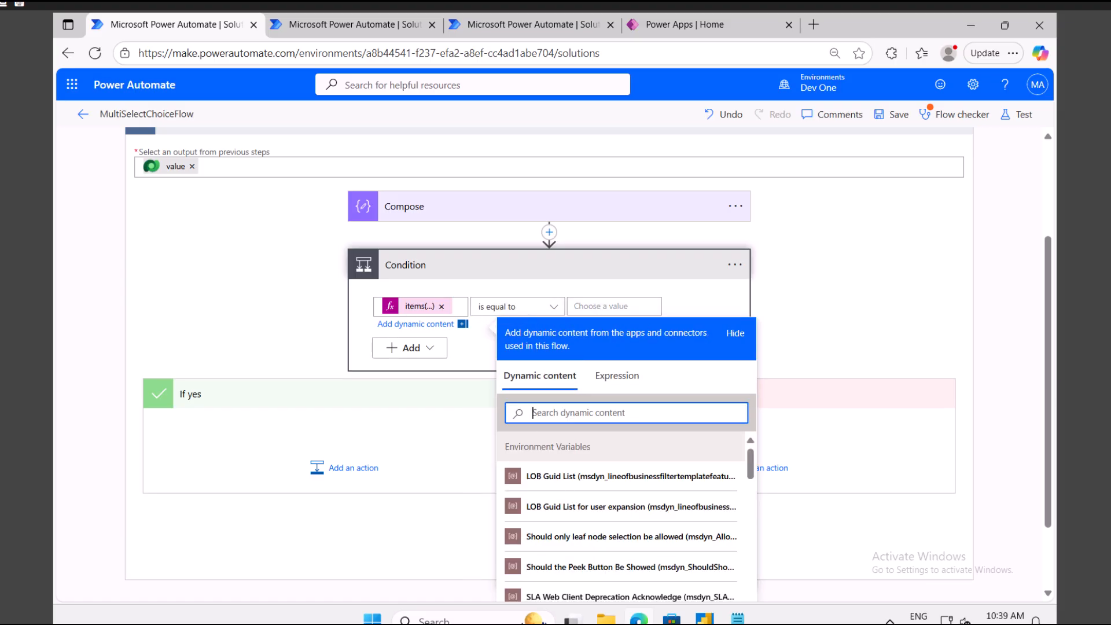
pyautogui.click(556, 305)
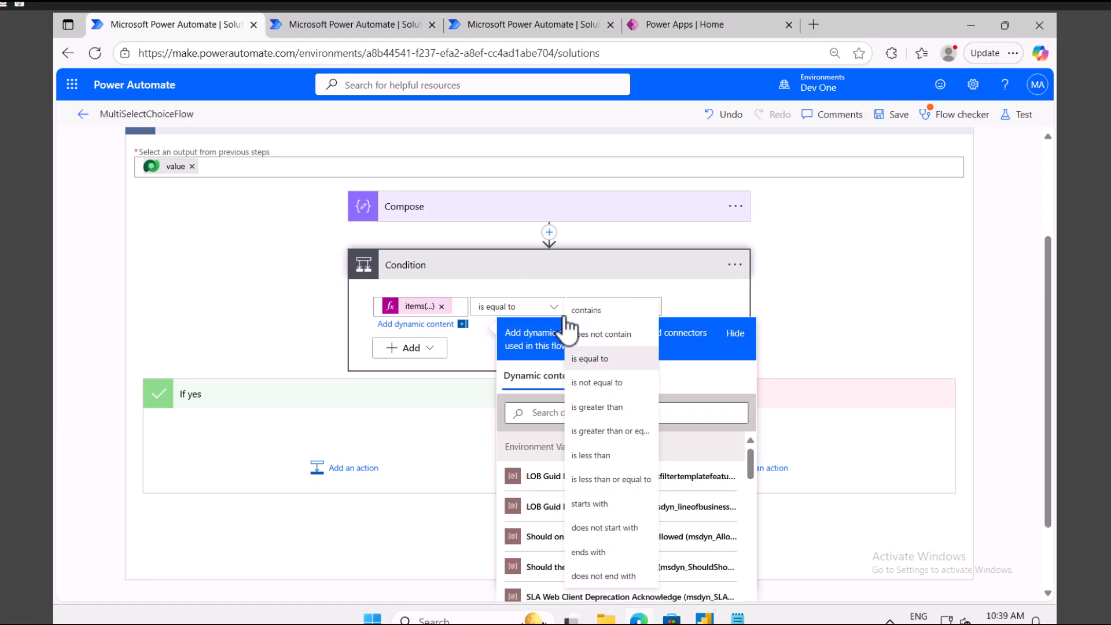
pyautogui.click(596, 336)
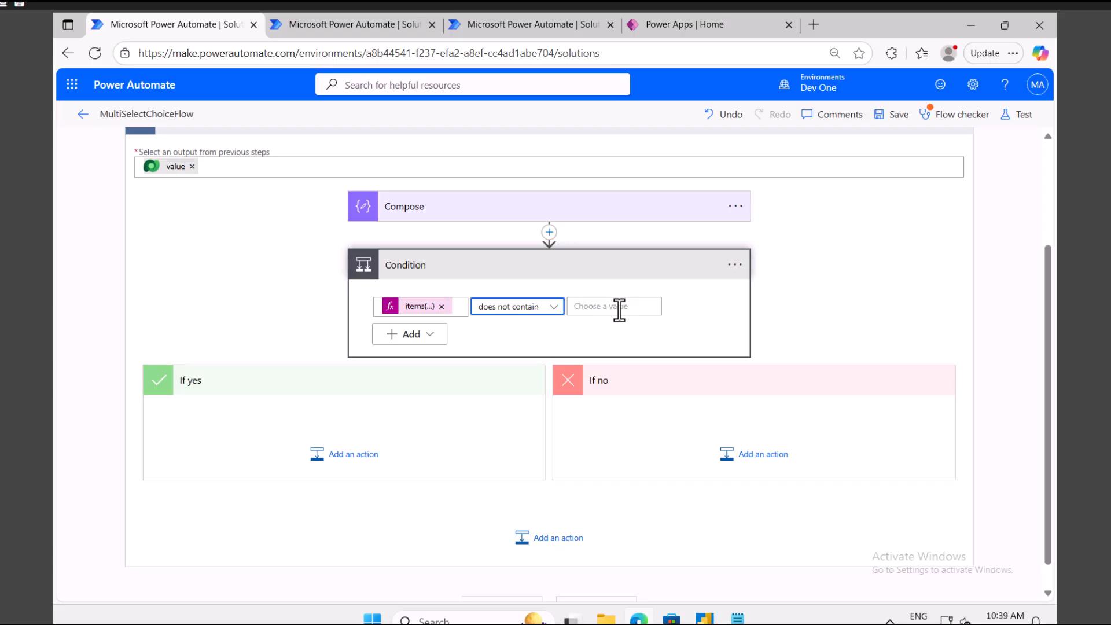
pyautogui.click(619, 310)
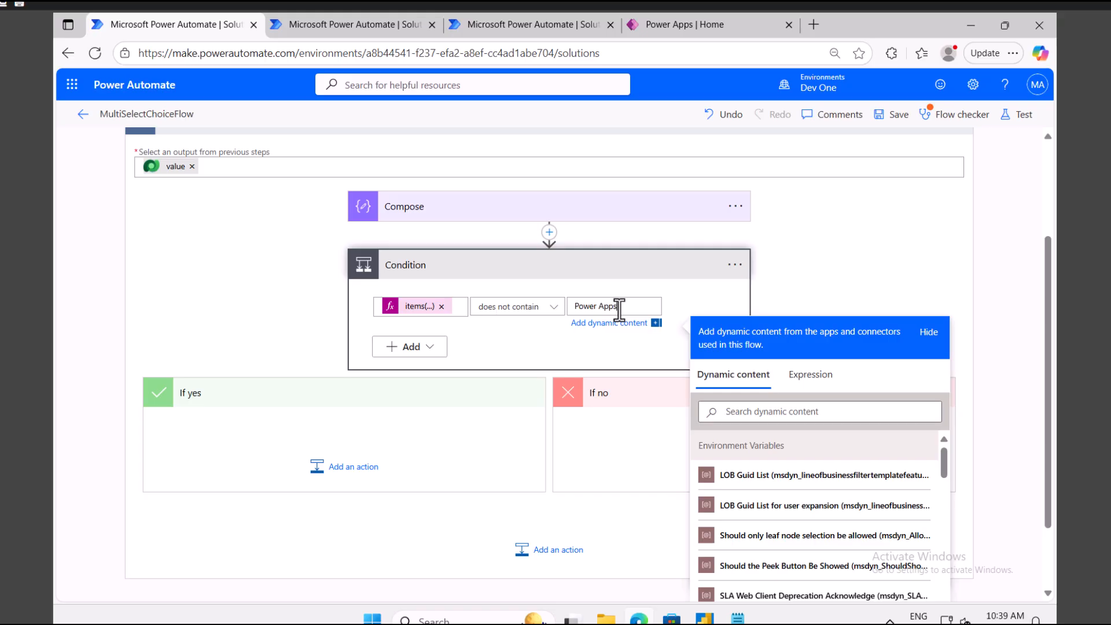
# Check the Skills values of the Employee Record rows against the Power Apps condition and return to the flow editor.
pyautogui.click(384, 22)
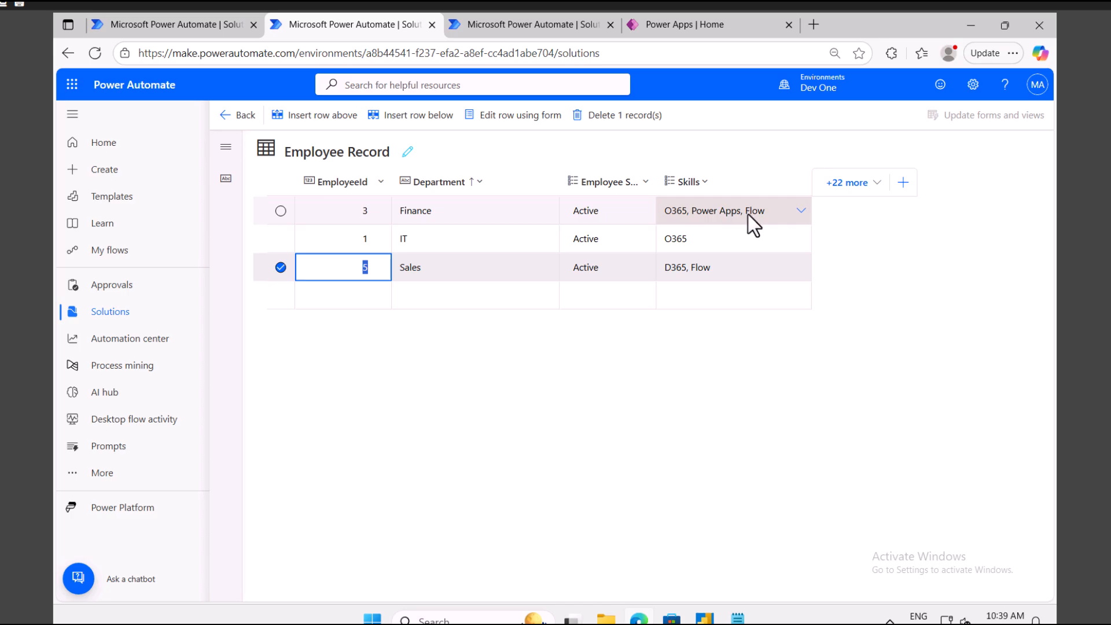
pyautogui.click(185, 26)
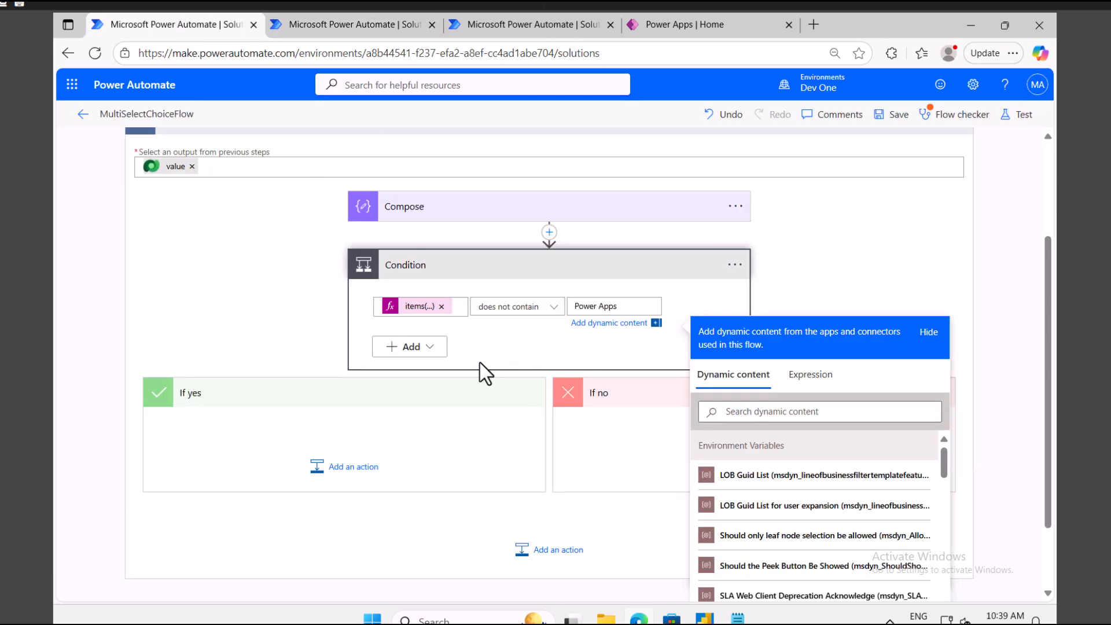
pyautogui.click(346, 26)
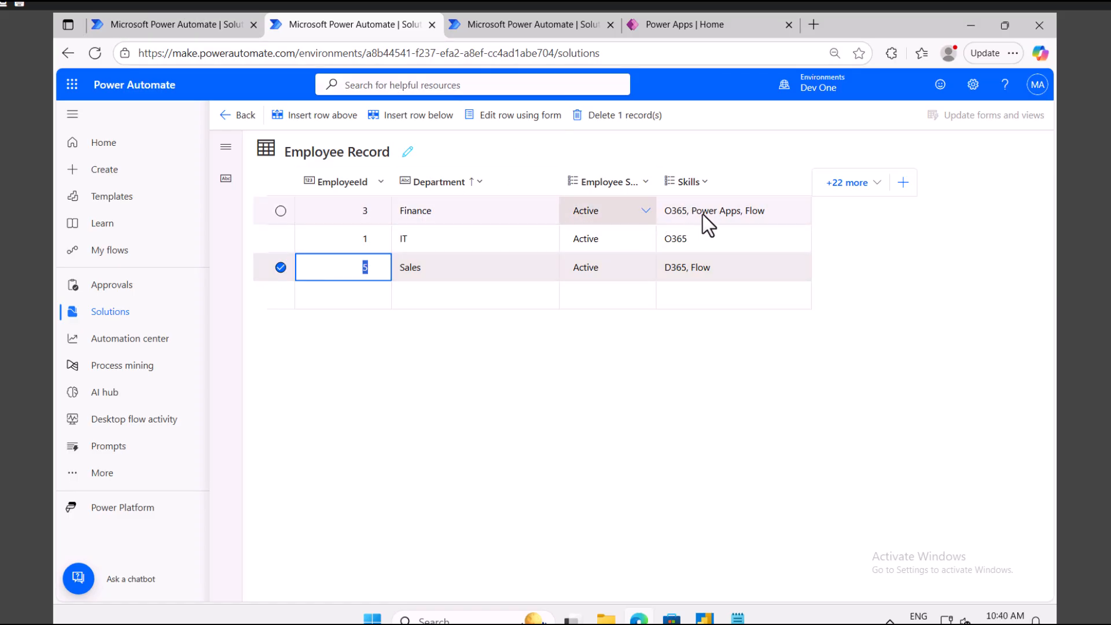
pyautogui.click(516, 240)
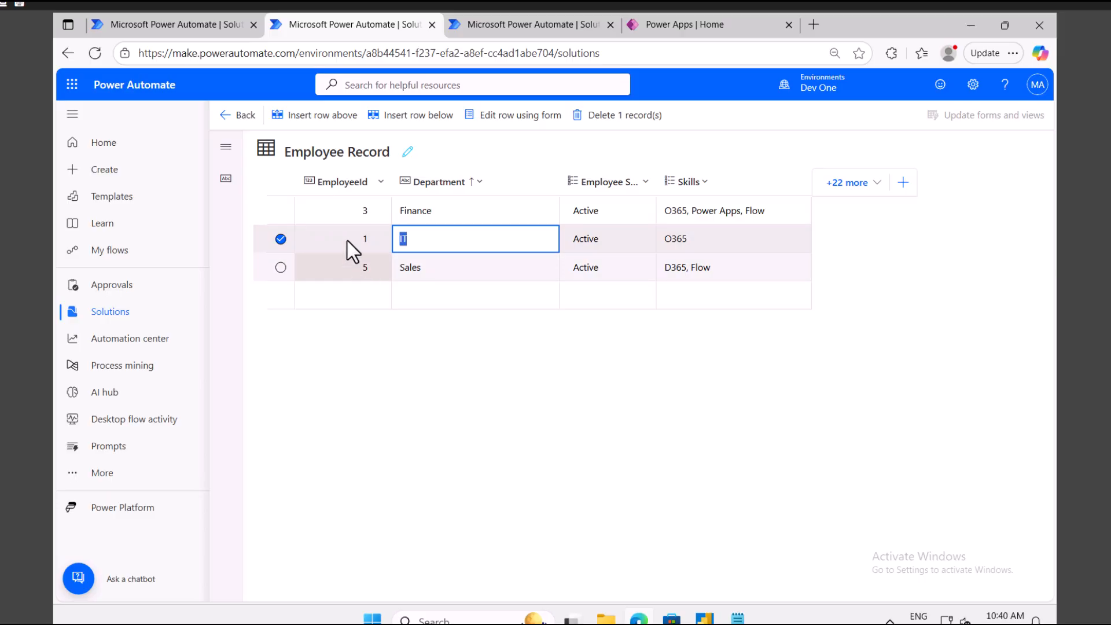
pyautogui.click(195, 27)
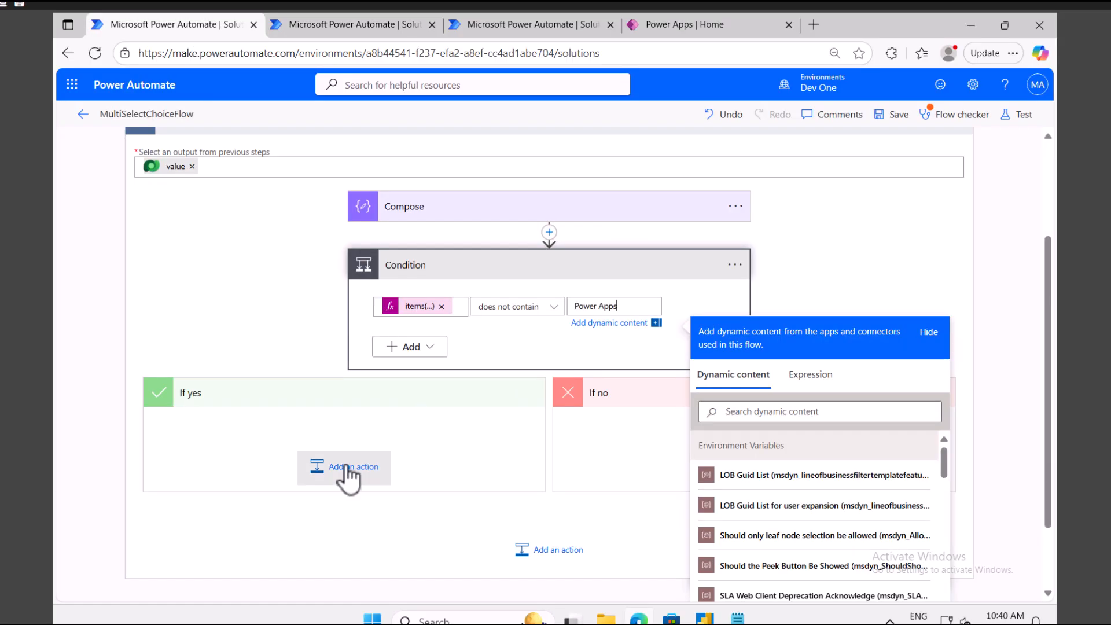
# Add the Microsoft Dataverse action Update a row to the condition's If yes branch.
pyautogui.click(376, 419)
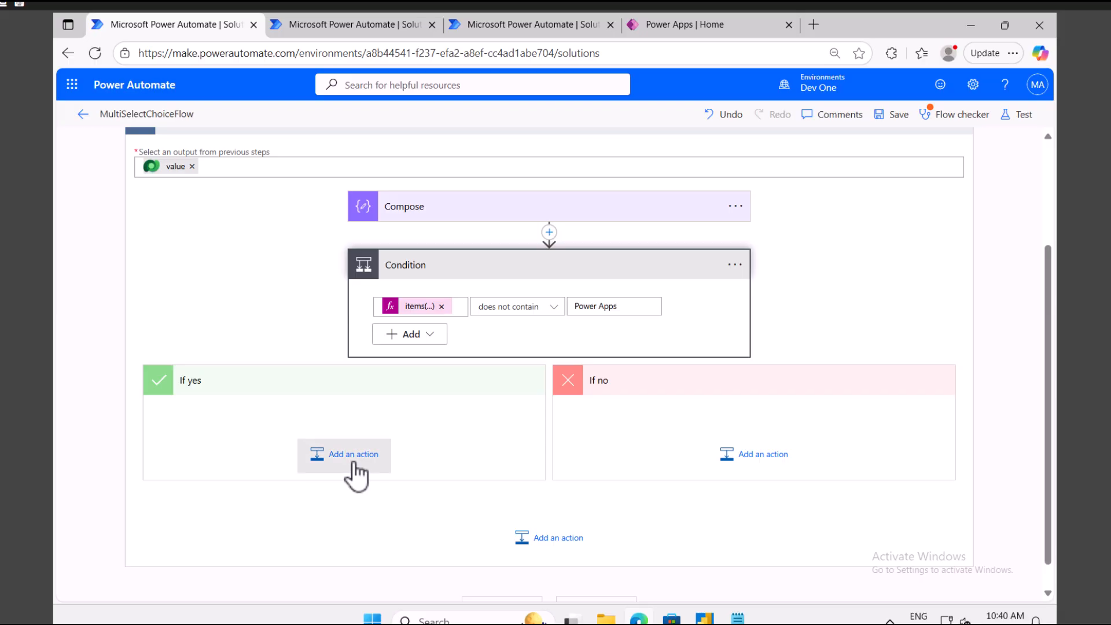
pyautogui.scroll(-1, 354, 457)
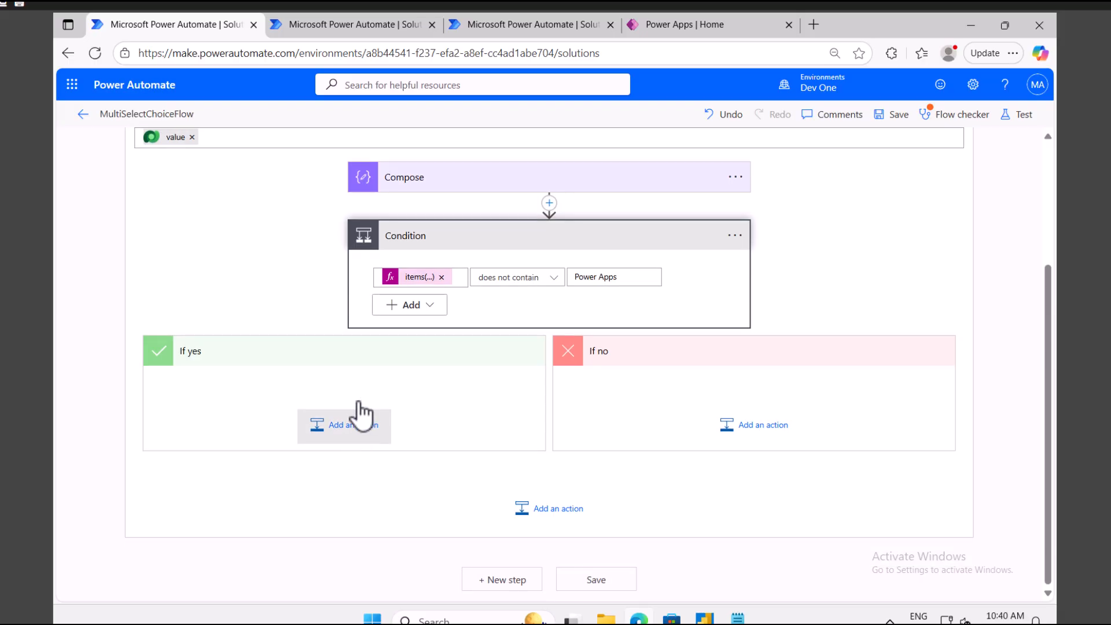
pyautogui.click(342, 426)
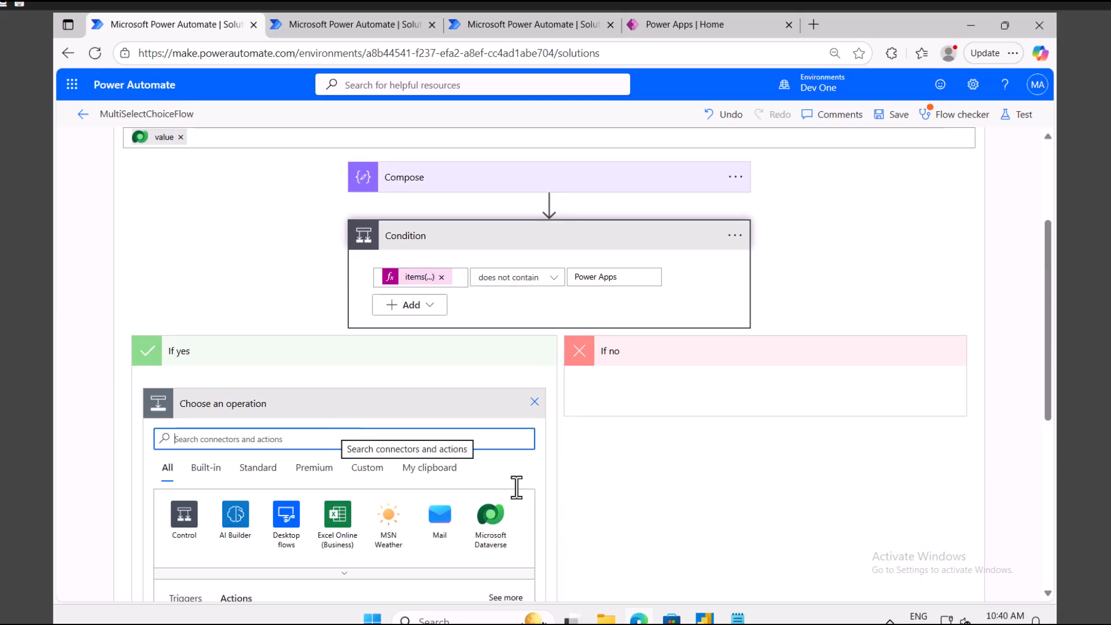
pyautogui.click(491, 518)
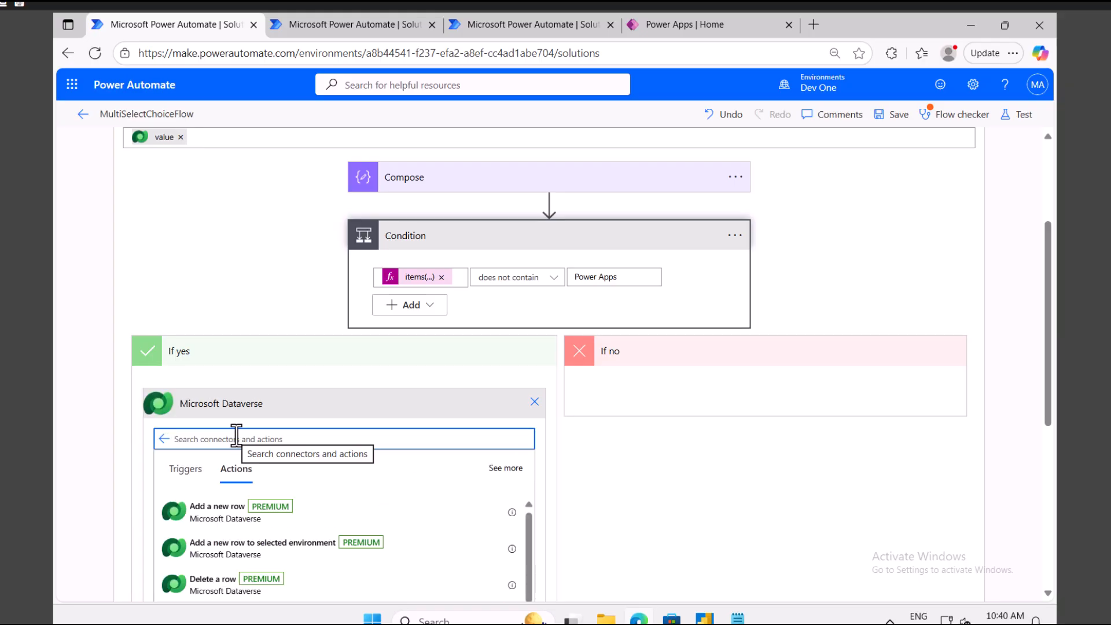
pyautogui.write('udpate')
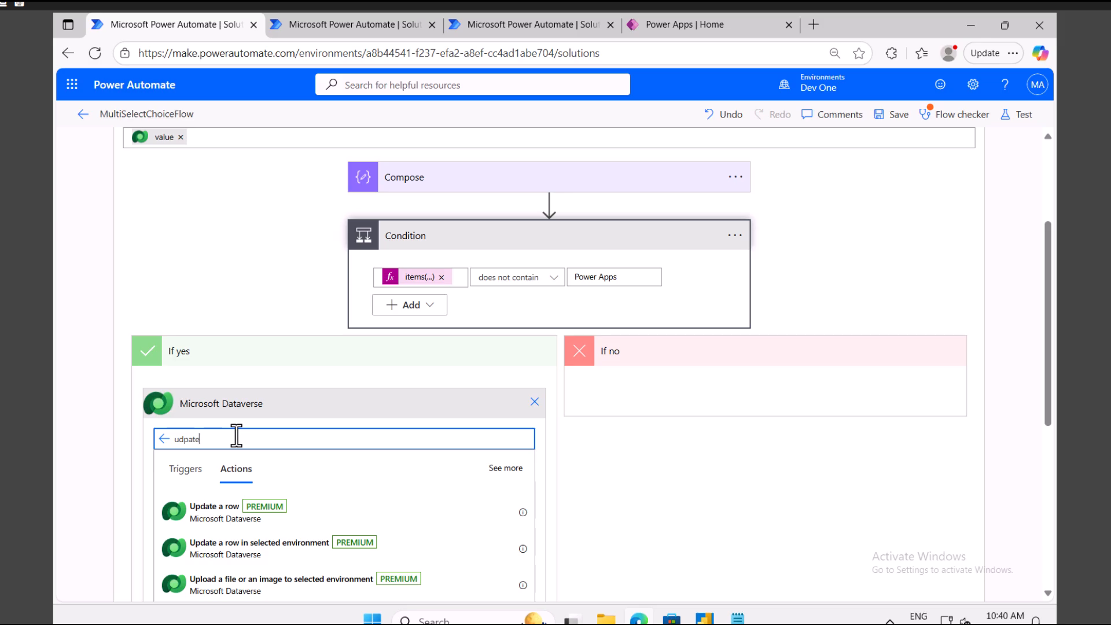
pyautogui.scroll(-3, 236, 440)
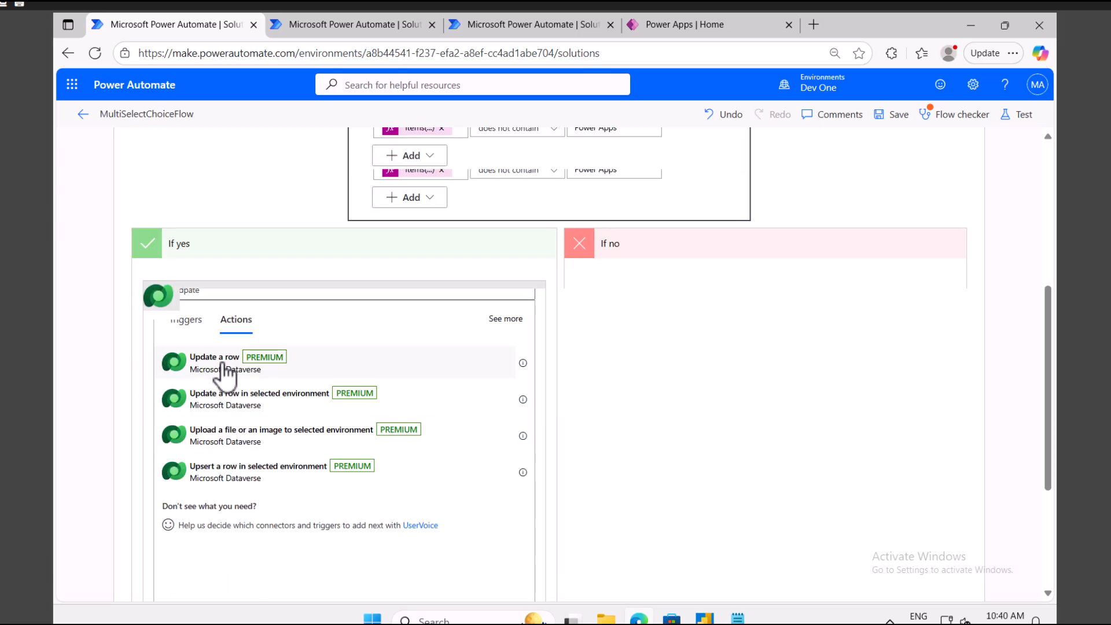
pyautogui.click(223, 370)
# Set the table name of the Update a row action to Employee Record.
pyautogui.click(319, 302)
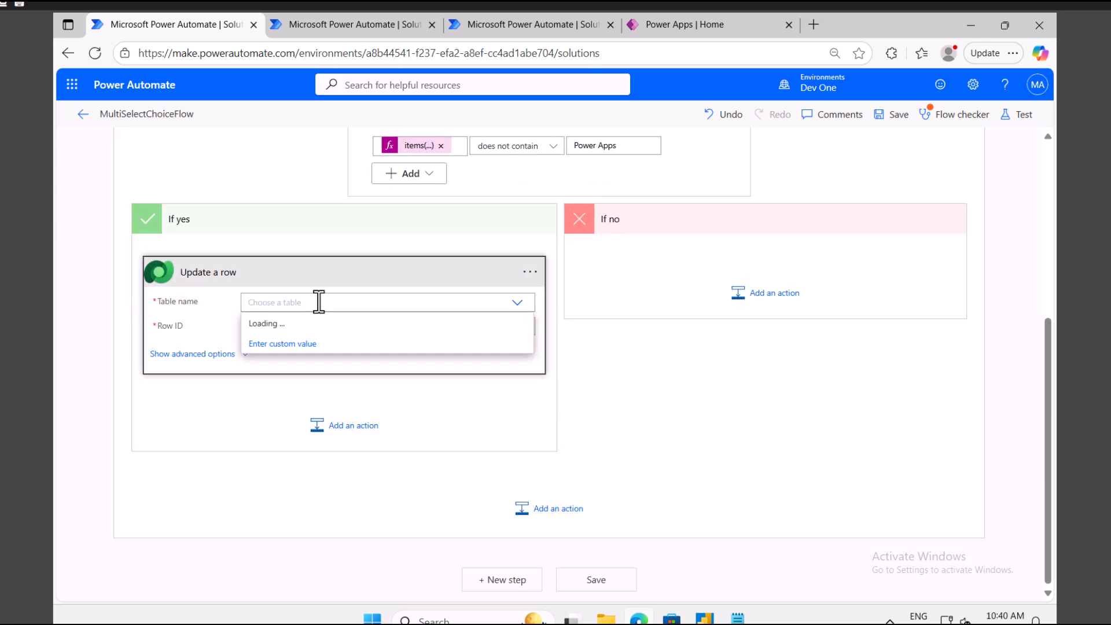
pyautogui.write('emply')
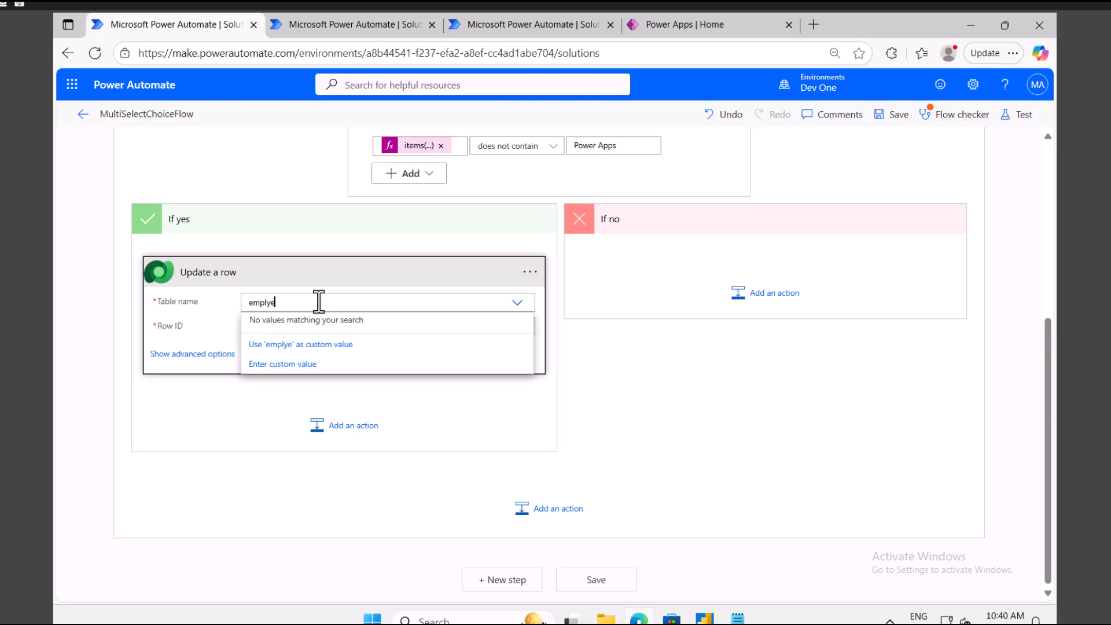
pyautogui.write('e')
pyautogui.press('BackSpace')
pyautogui.press('BackSpace')
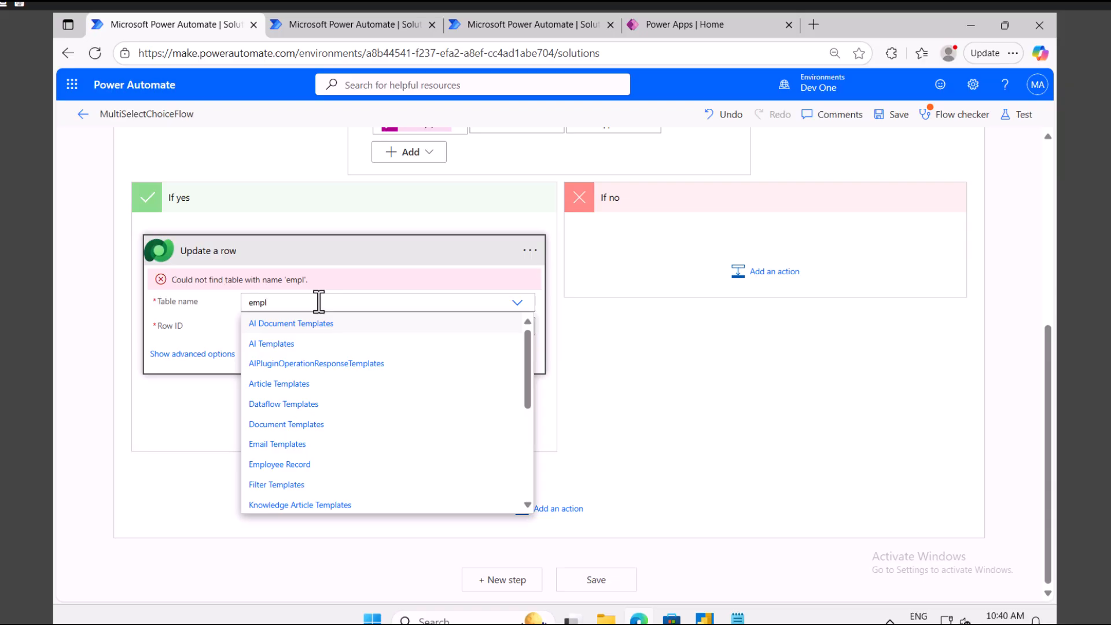
pyautogui.write('oye')
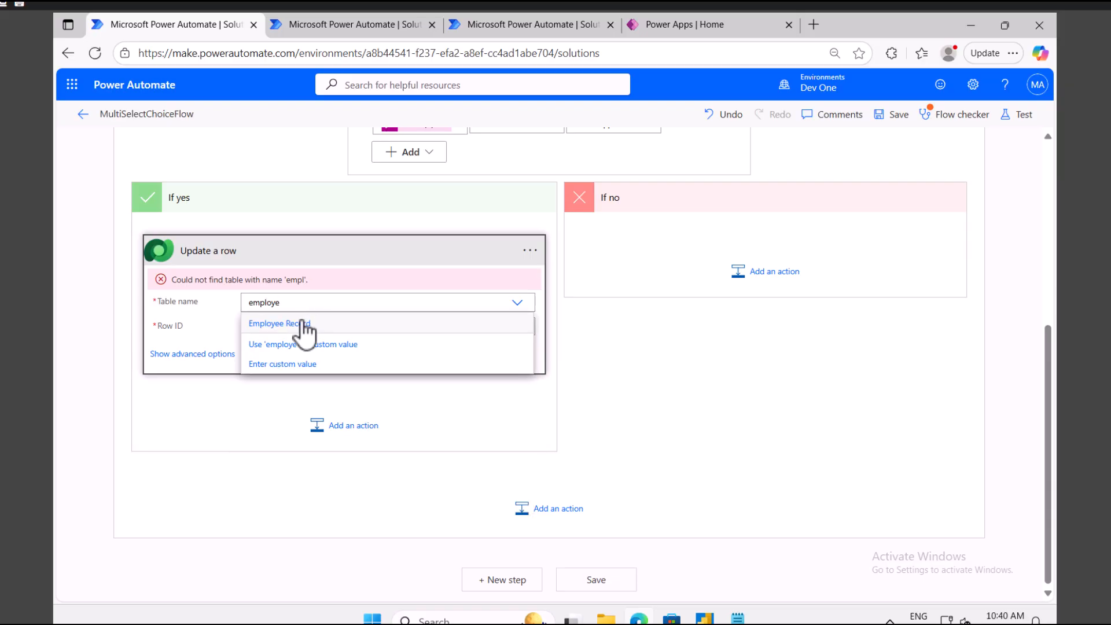
pyautogui.click(304, 325)
# Set the Row ID to the Employee Record unique identifier from List rows and show the action's advanced options.
pyautogui.click(317, 327)
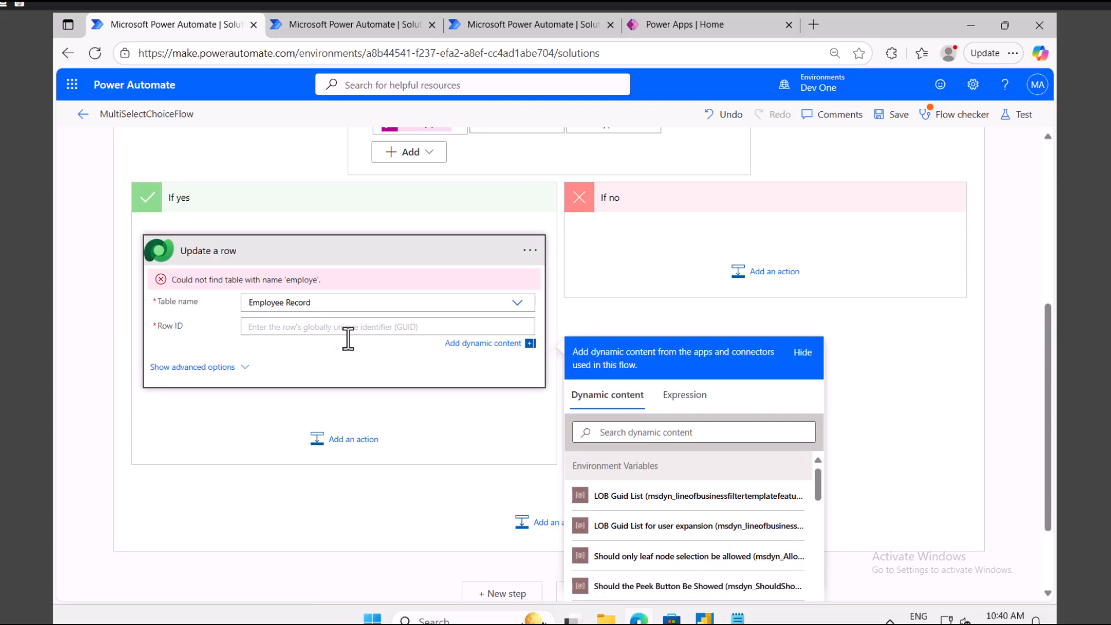
pyautogui.click(631, 433)
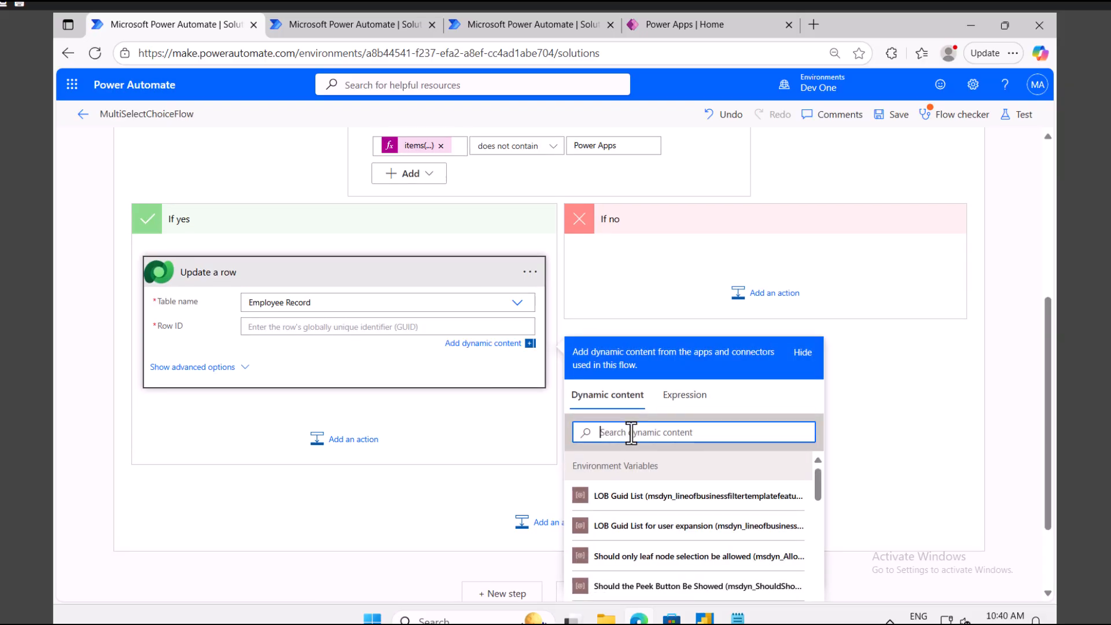
pyautogui.write('empl')
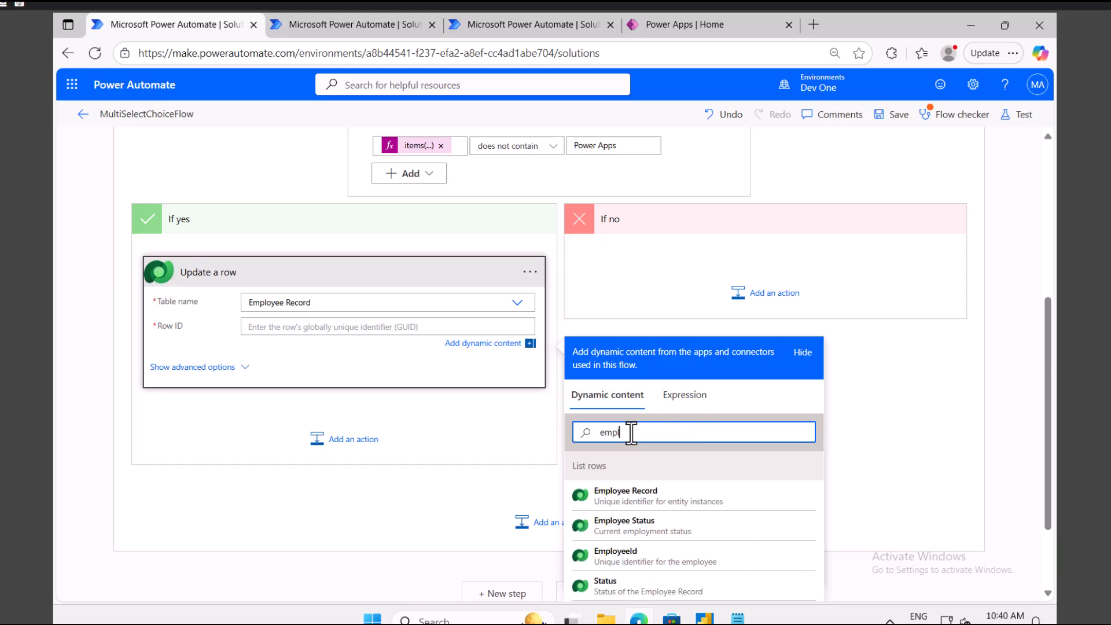
pyautogui.click(654, 496)
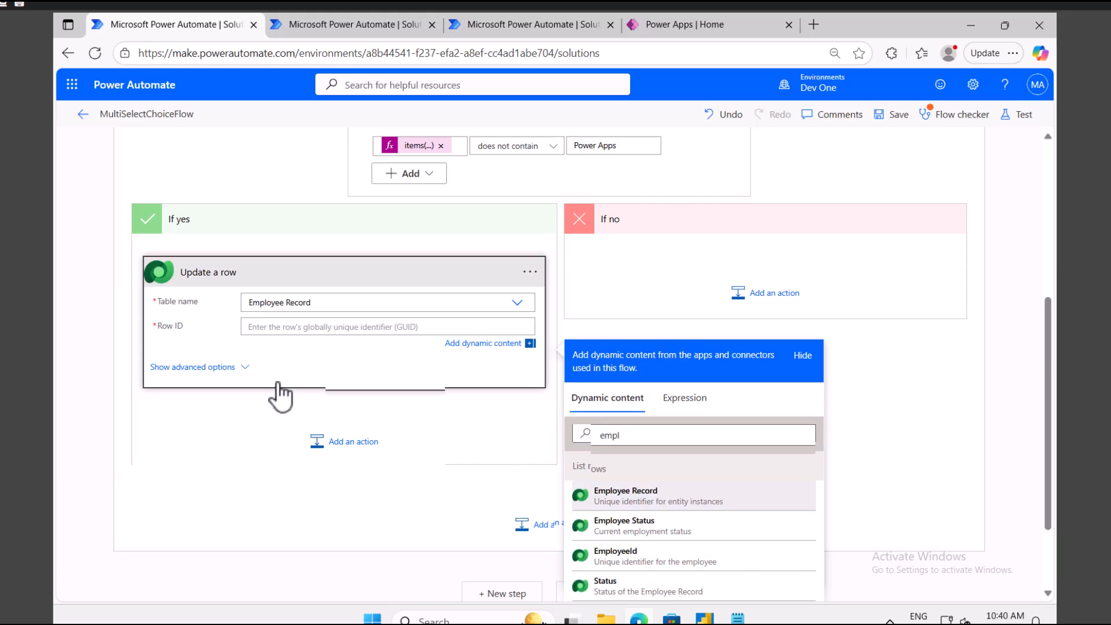
pyautogui.click(223, 371)
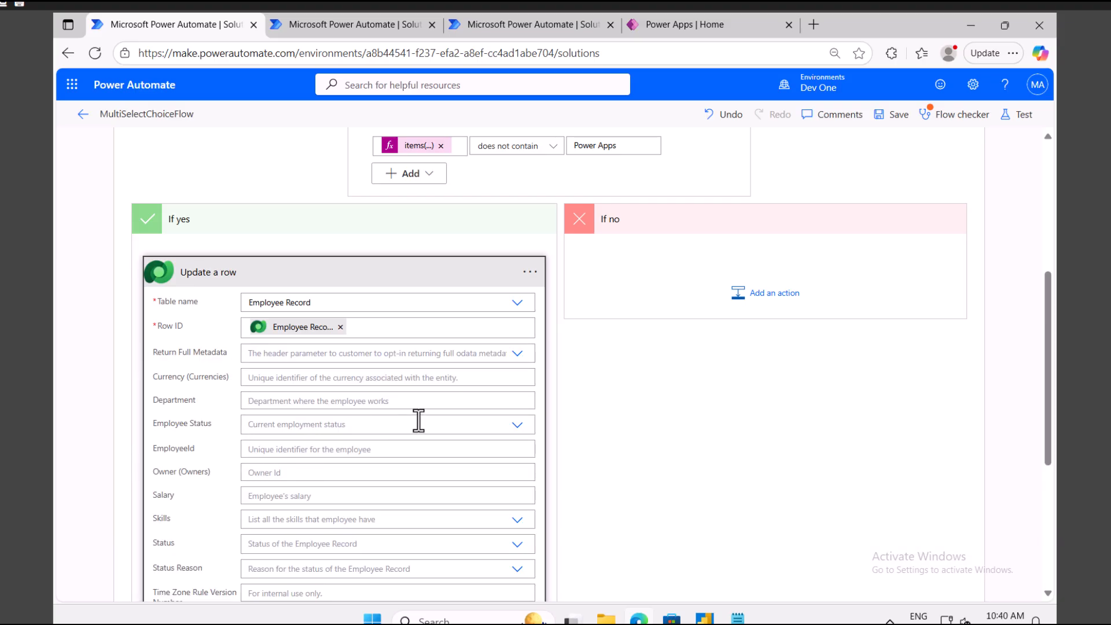
# Set the Skills field of the Update a row action to Power Apps and check the current skills in the Employee Record table.
pyautogui.click(516, 426)
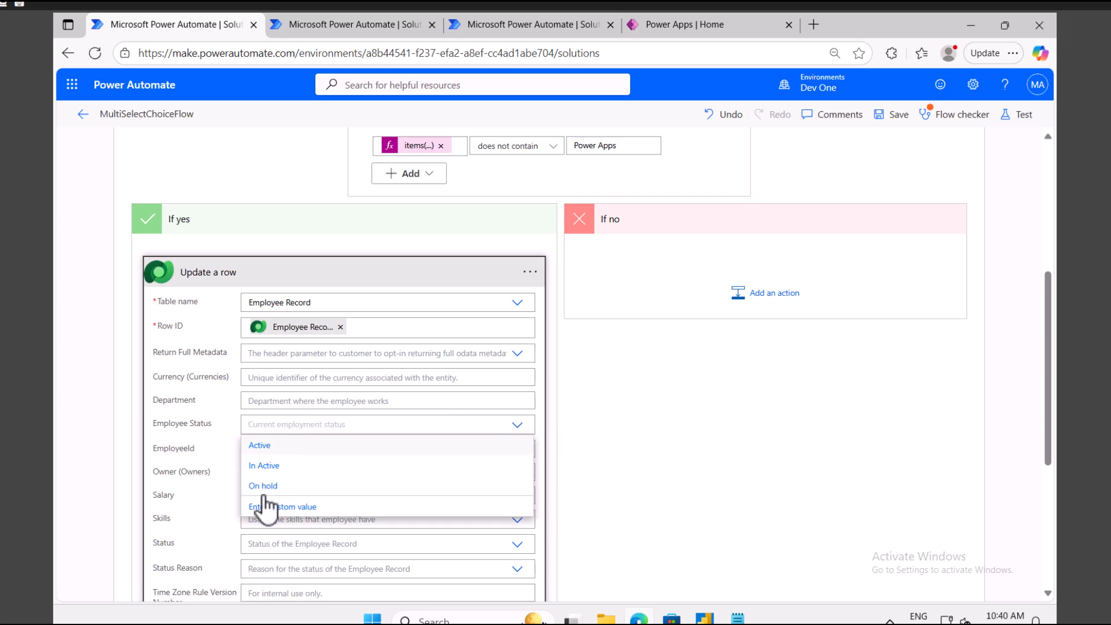
pyautogui.click(423, 519)
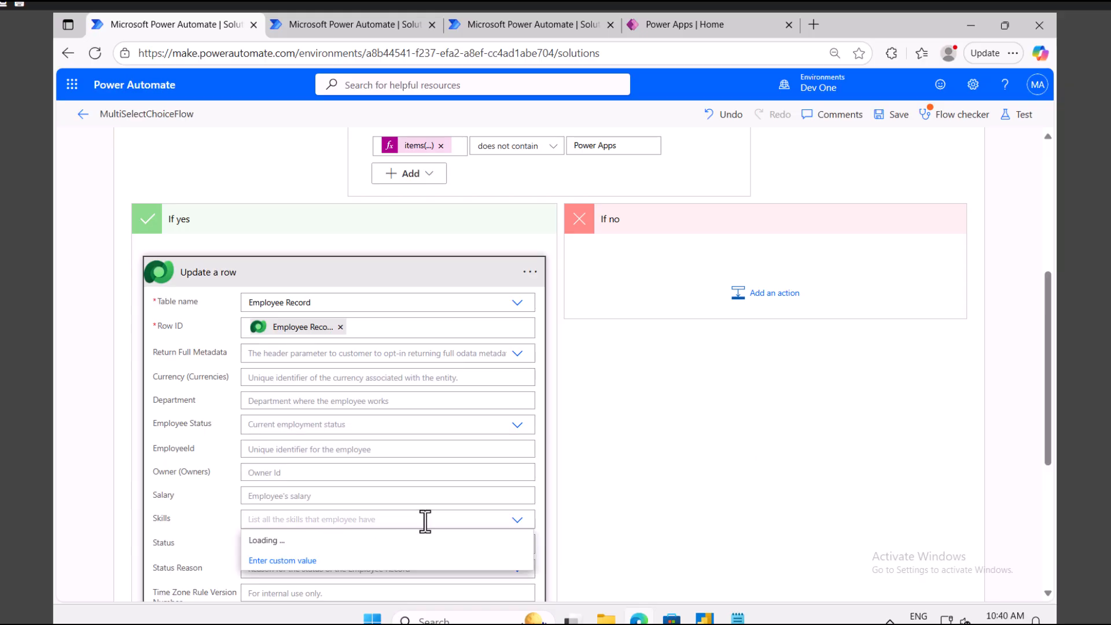
pyautogui.scroll(-3, 417, 509)
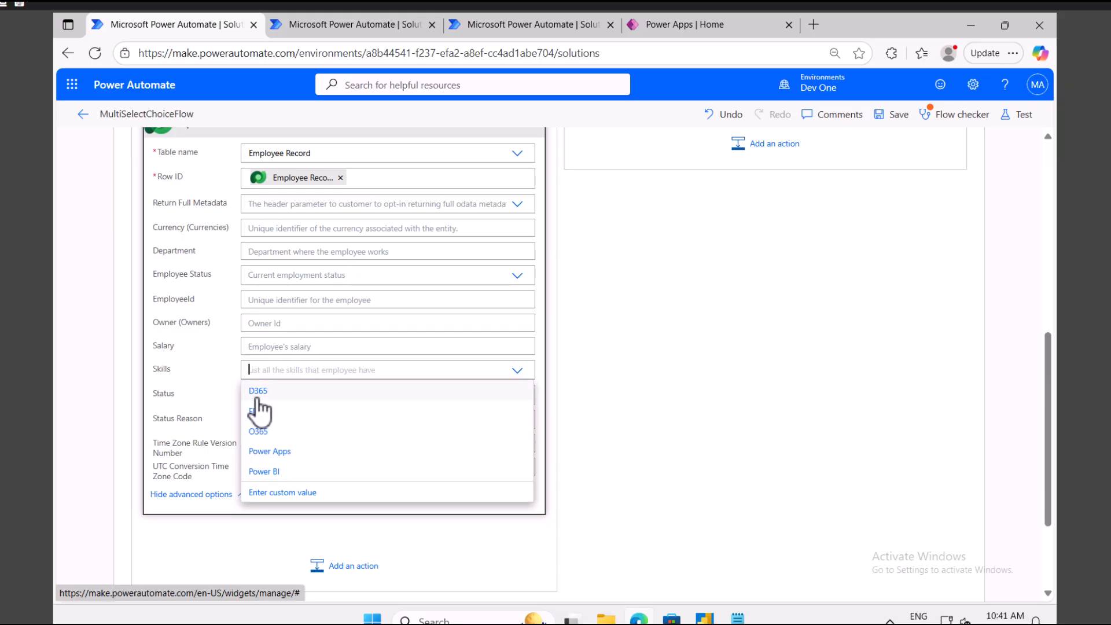
pyautogui.click(282, 453)
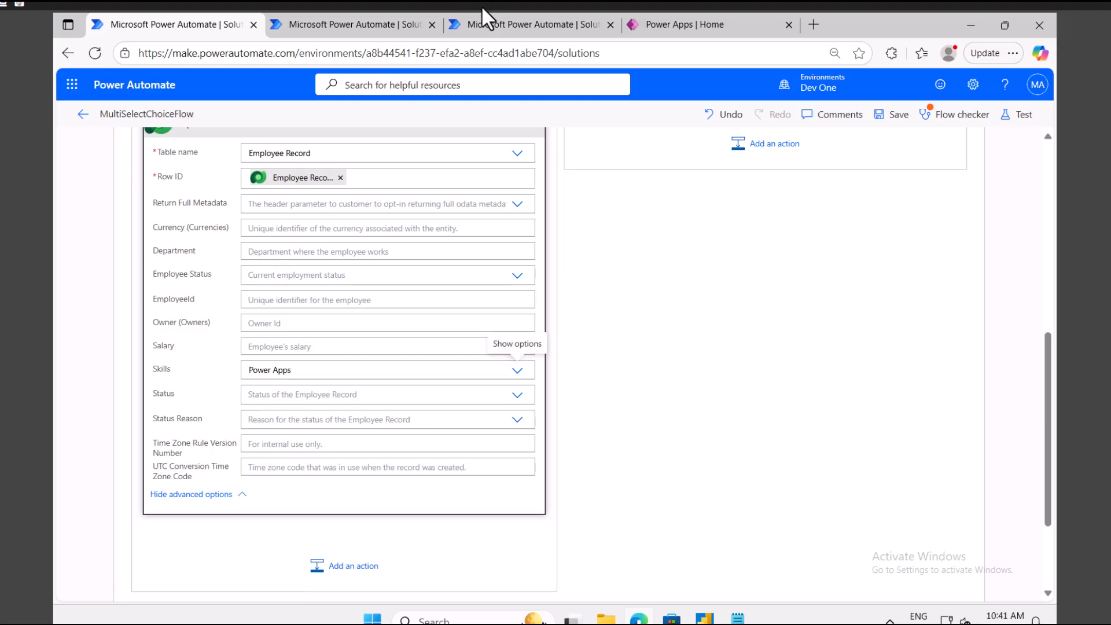
pyautogui.click(366, 30)
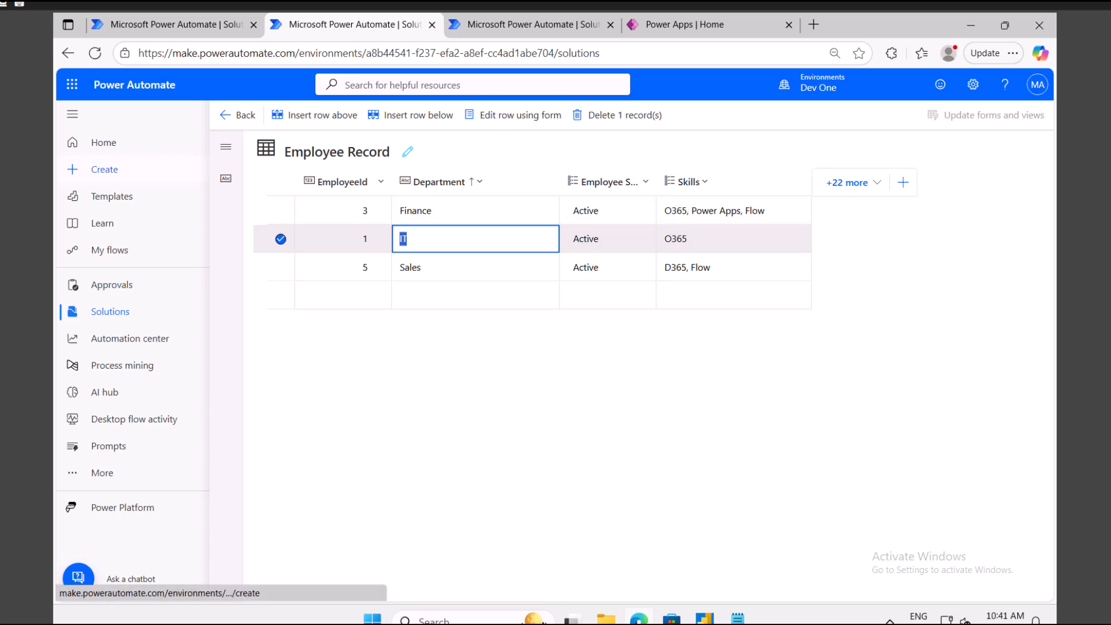
pyautogui.click(183, 34)
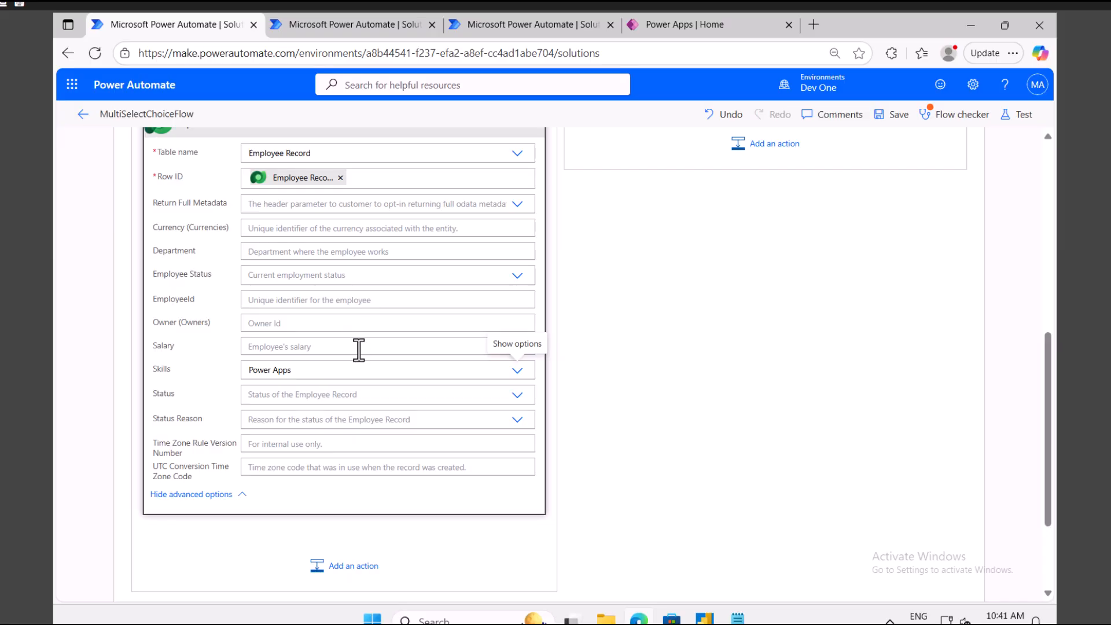
# Replace the Skills selection with a custom value made of the Skills dynamic content from List rows followed by a comma.
pyautogui.click(385, 348)
pyautogui.click(325, 381)
pyautogui.moveTo(316, 372); pyautogui.dragTo(244, 372)
pyautogui.press('BackSpace')
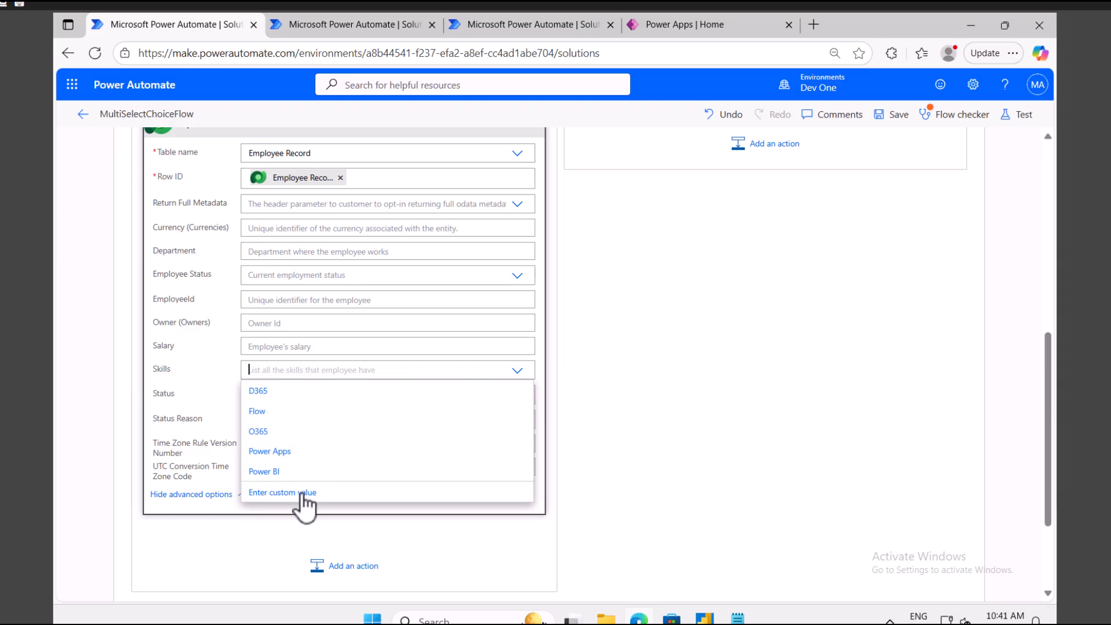
pyautogui.click(305, 493)
pyautogui.click(635, 476)
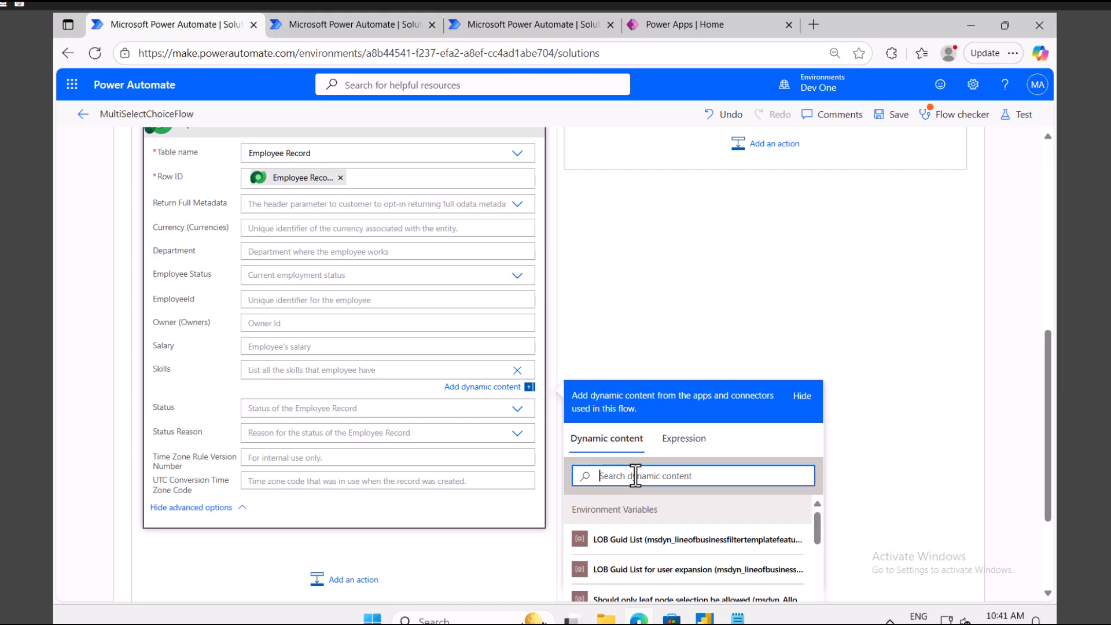
pyautogui.write('skil')
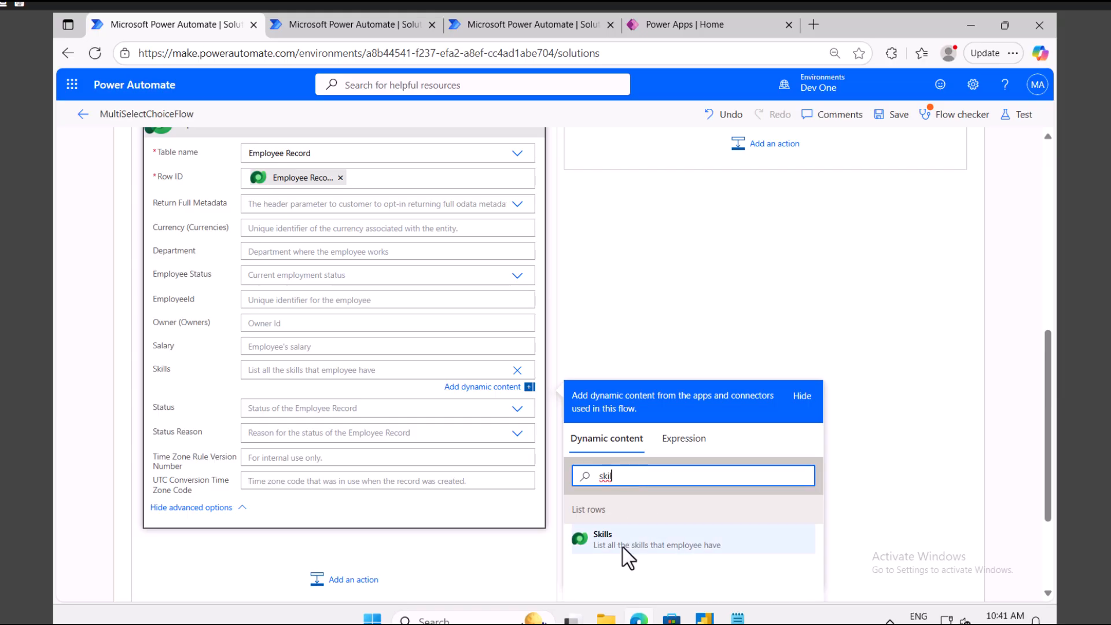
pyautogui.click(623, 547)
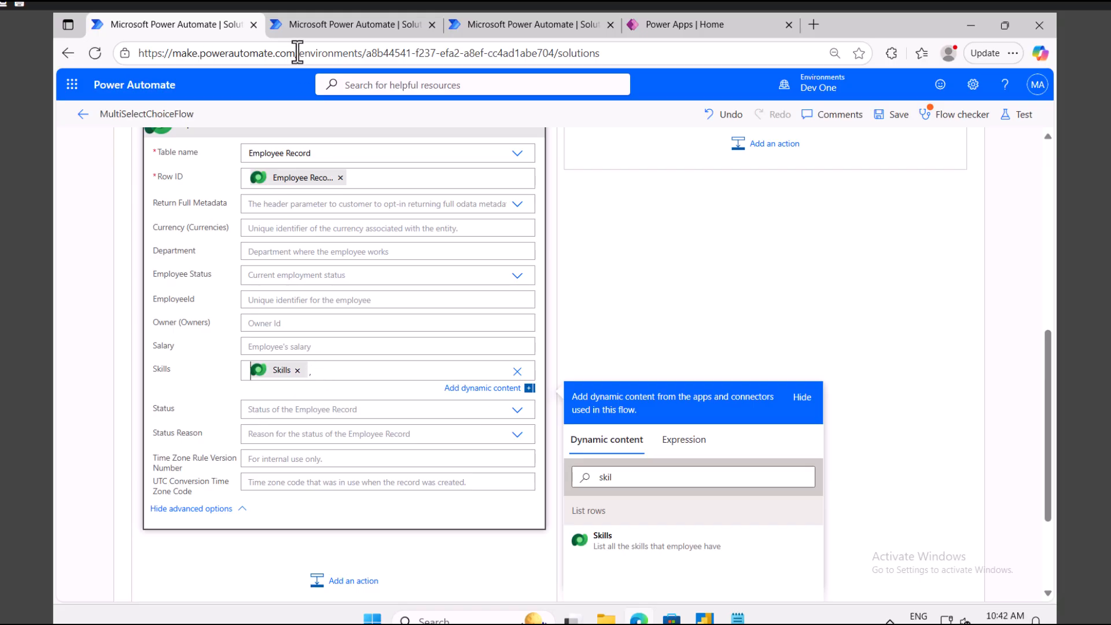
# Copy the Power Apps value from the Skills choice and append it as 345630002 after the comma in Update a row's Skills field.
pyautogui.click(334, 26)
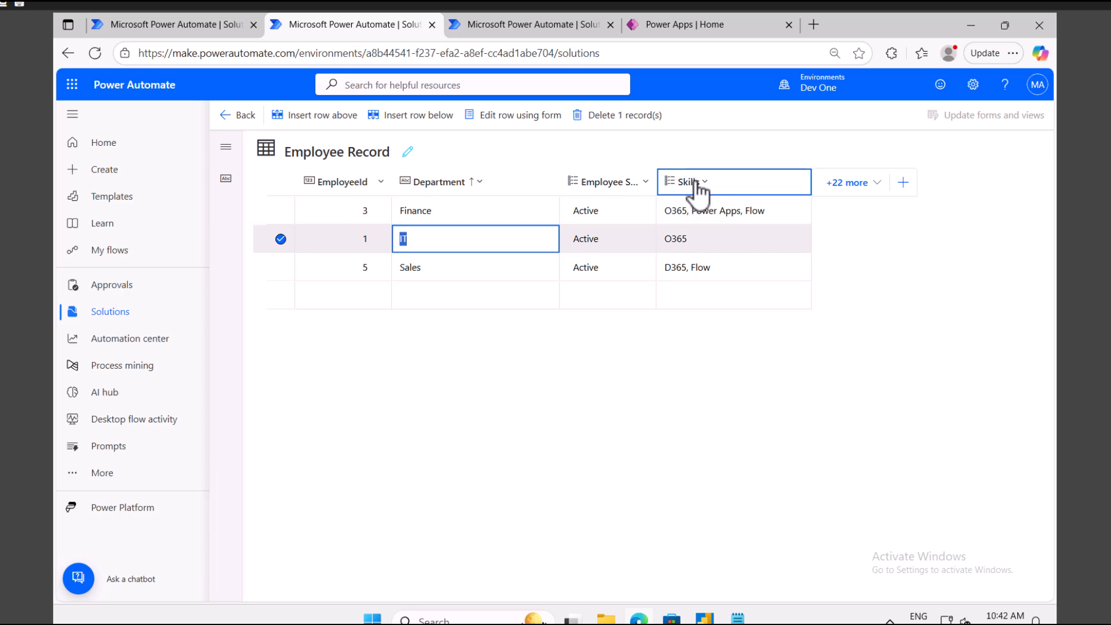
pyautogui.click(521, 26)
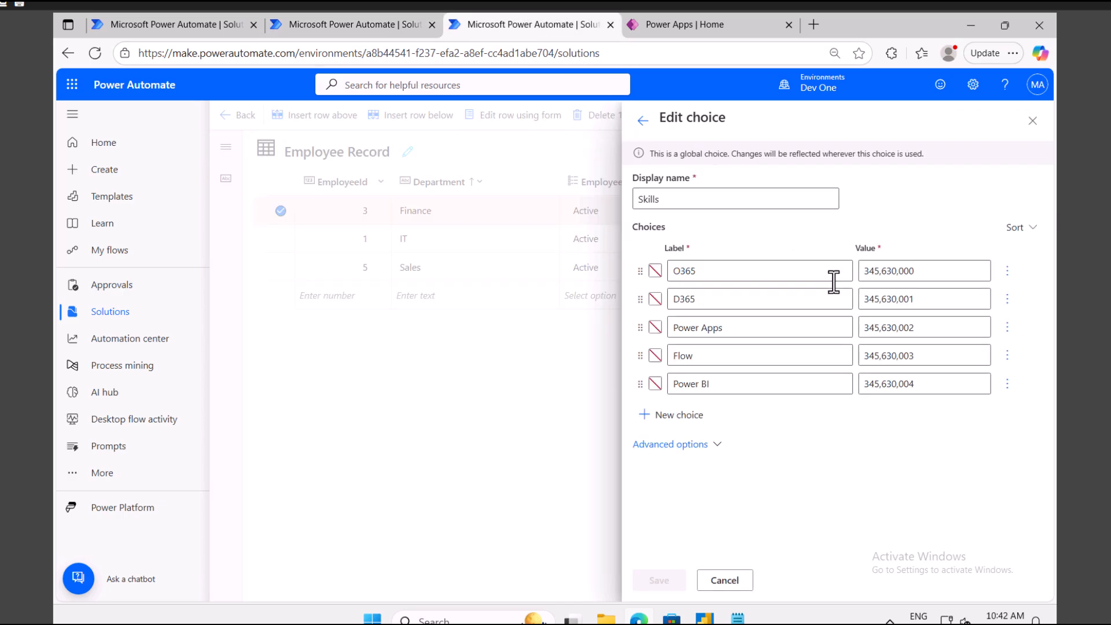
pyautogui.click(900, 328)
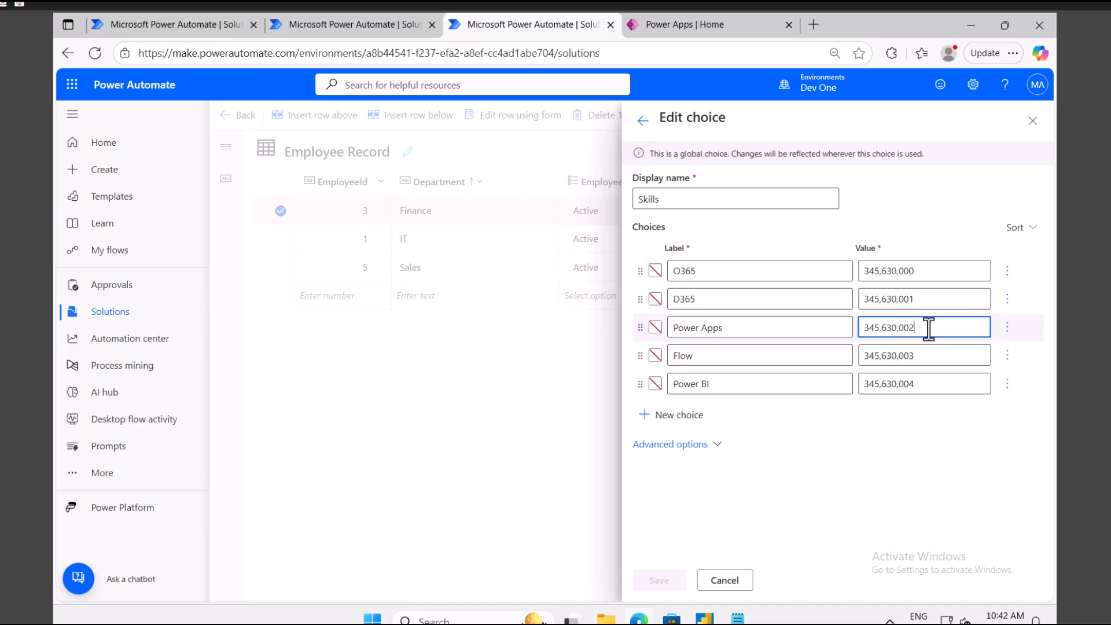
pyautogui.doubleClick(929, 328)
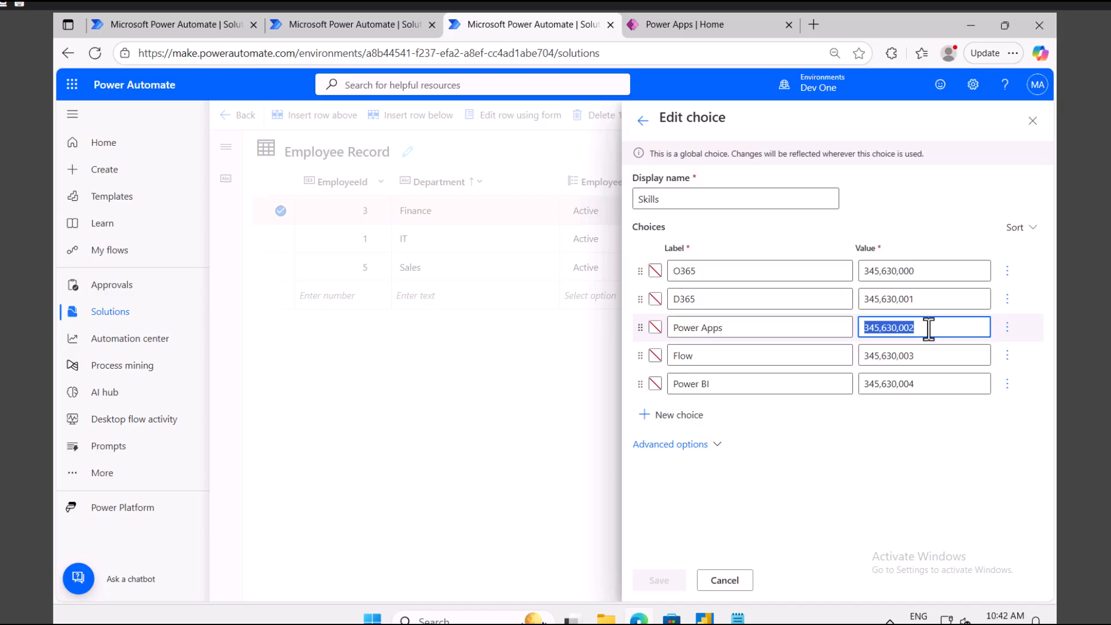
pyautogui.click(152, 27)
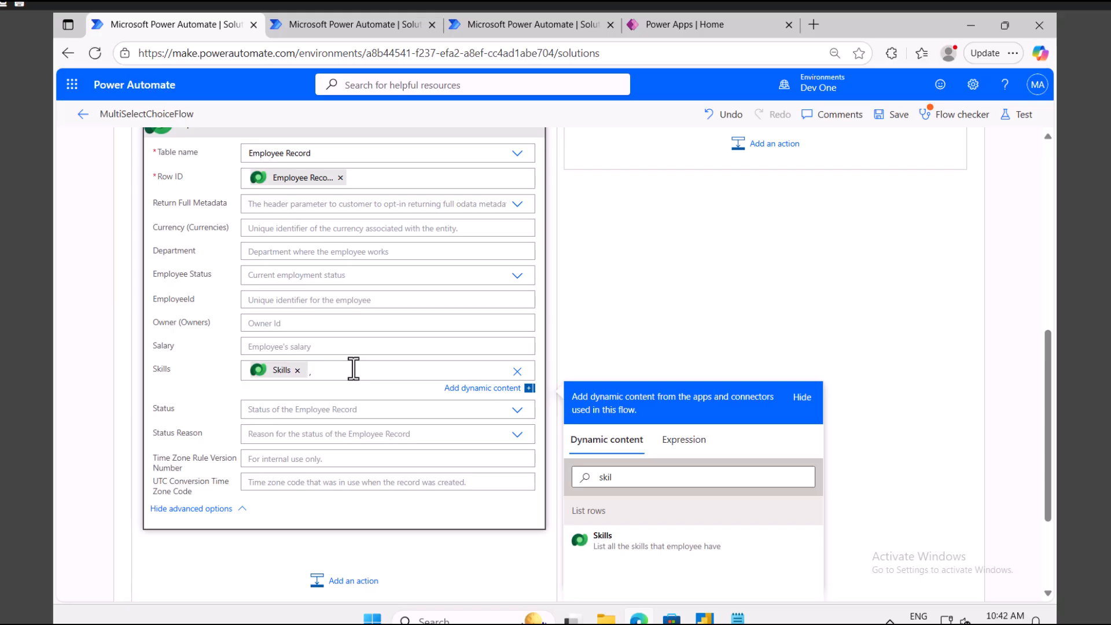
pyautogui.hotkey('ctrl', 'v')
# Switch to Notepad and examine the comma-separated format of the demo_skills values in the JSON record.
pyautogui.click(738, 618)
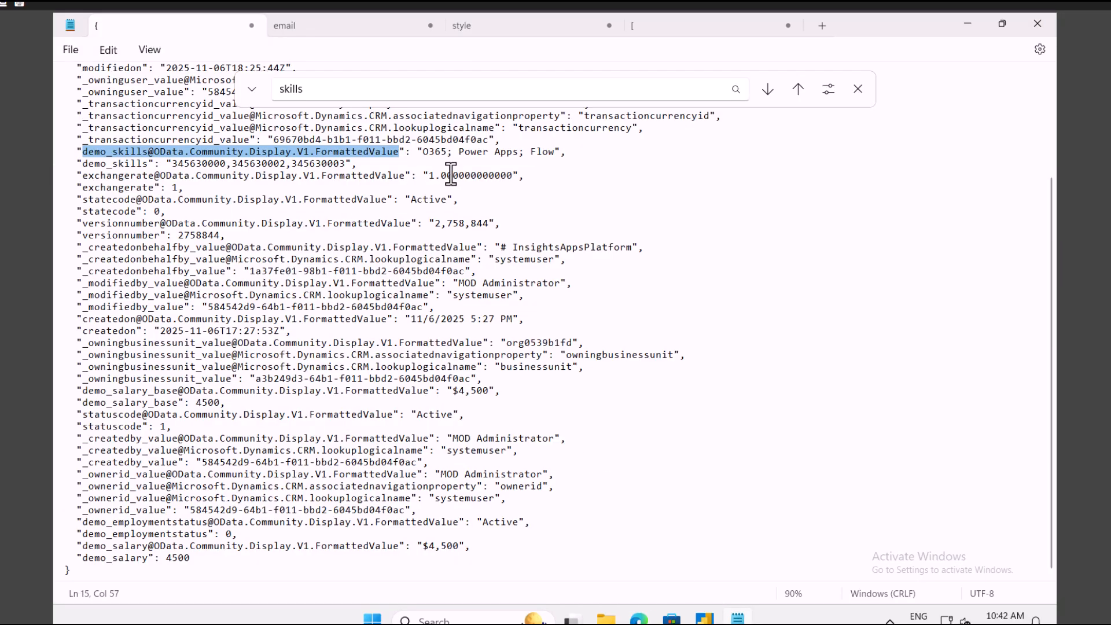
pyautogui.doubleClick(145, 164)
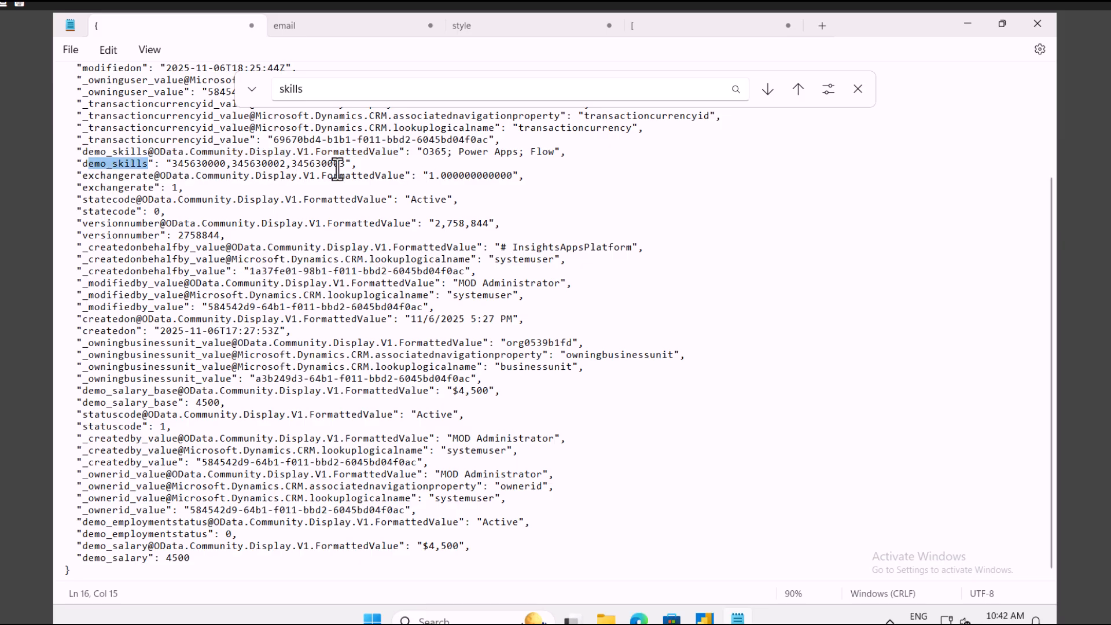
pyautogui.moveTo(344, 166); pyautogui.dragTo(262, 166)
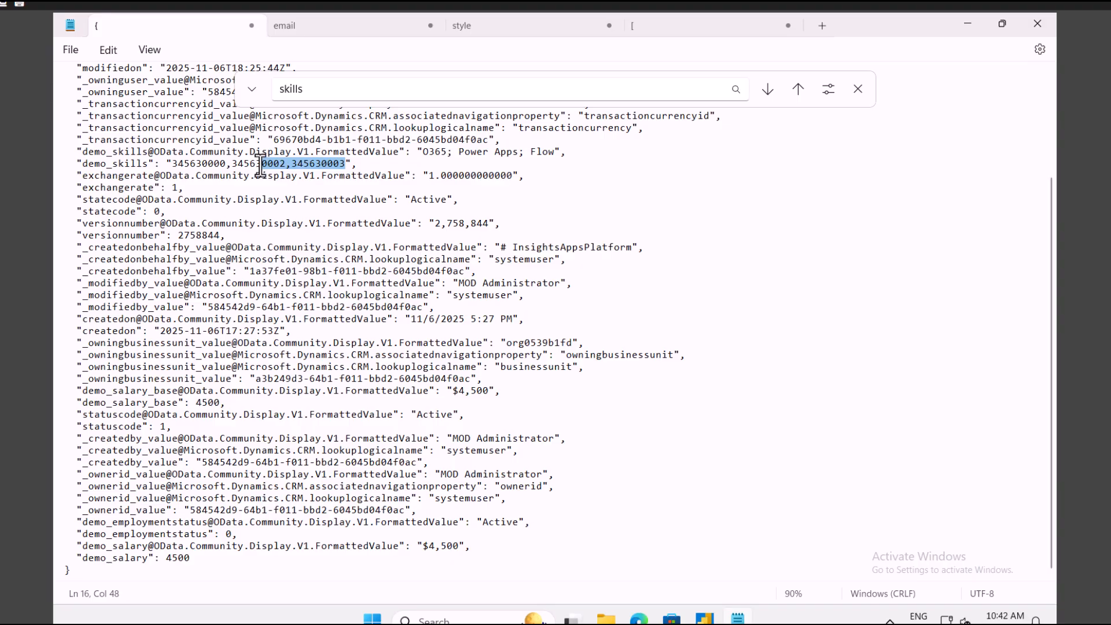
pyautogui.click(262, 167)
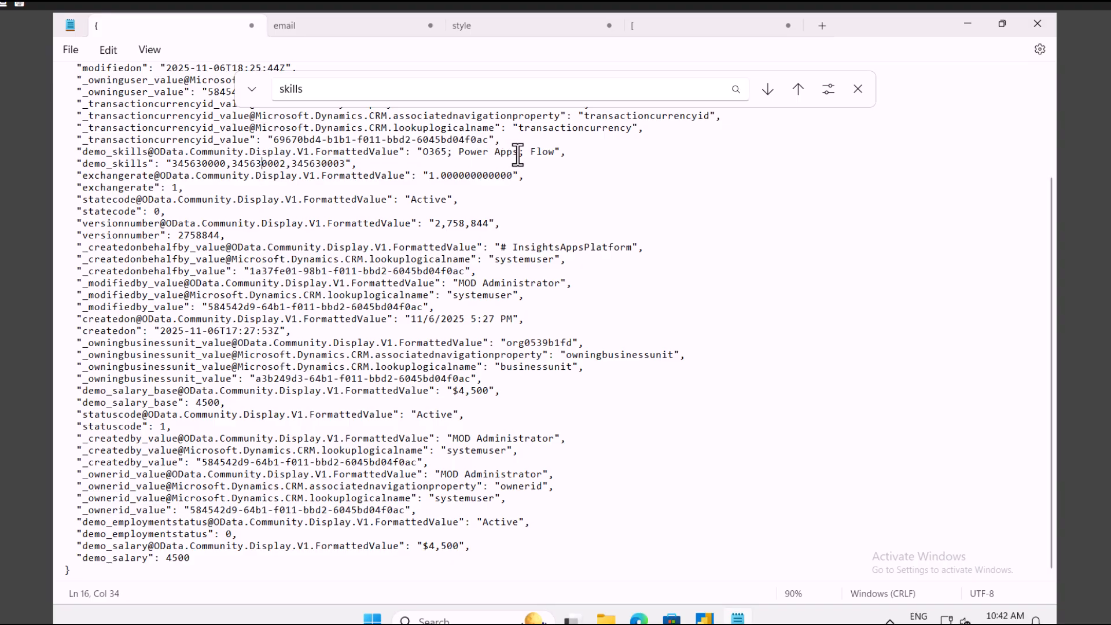
pyautogui.moveTo(340, 166); pyautogui.dragTo(177, 167)
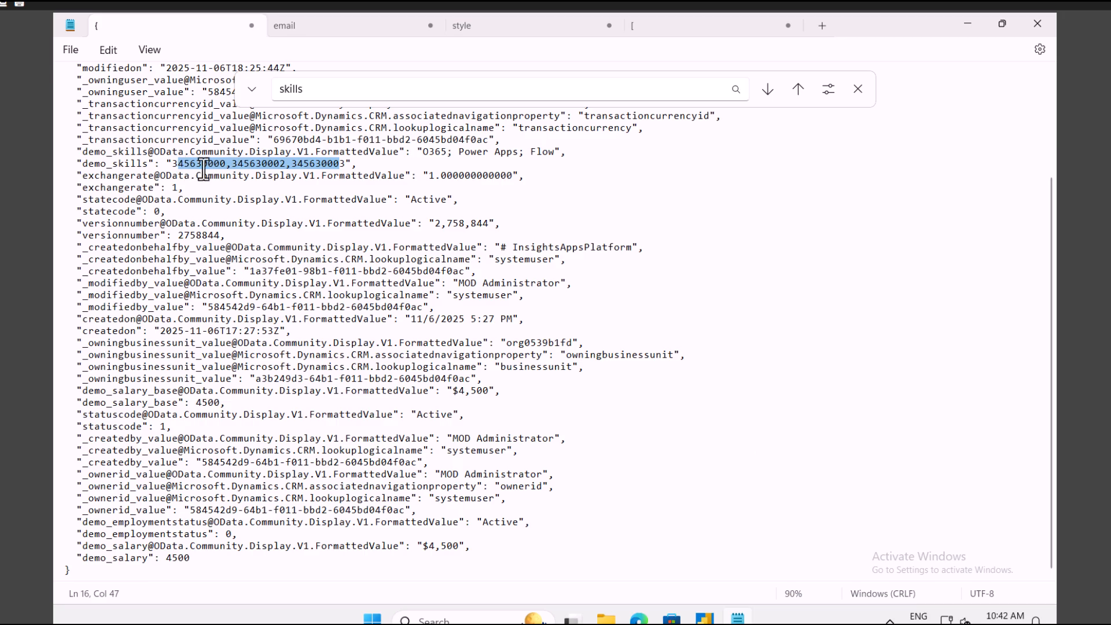
pyautogui.click(345, 166)
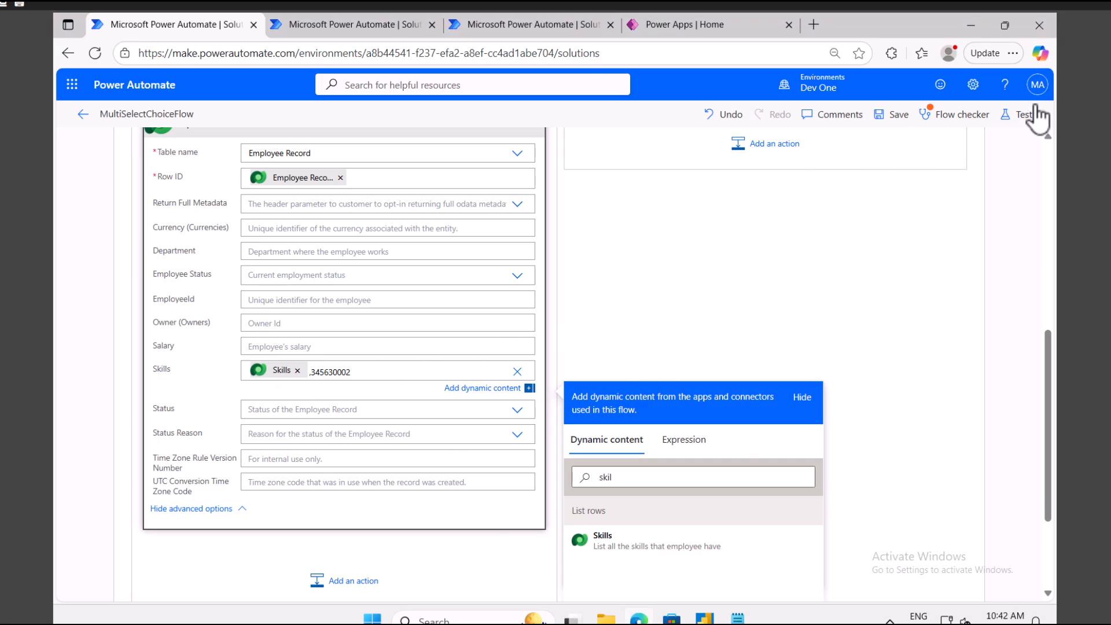
# Save MultiSelectChoiceFlow and run a manual test of it.
pyautogui.click(1019, 114)
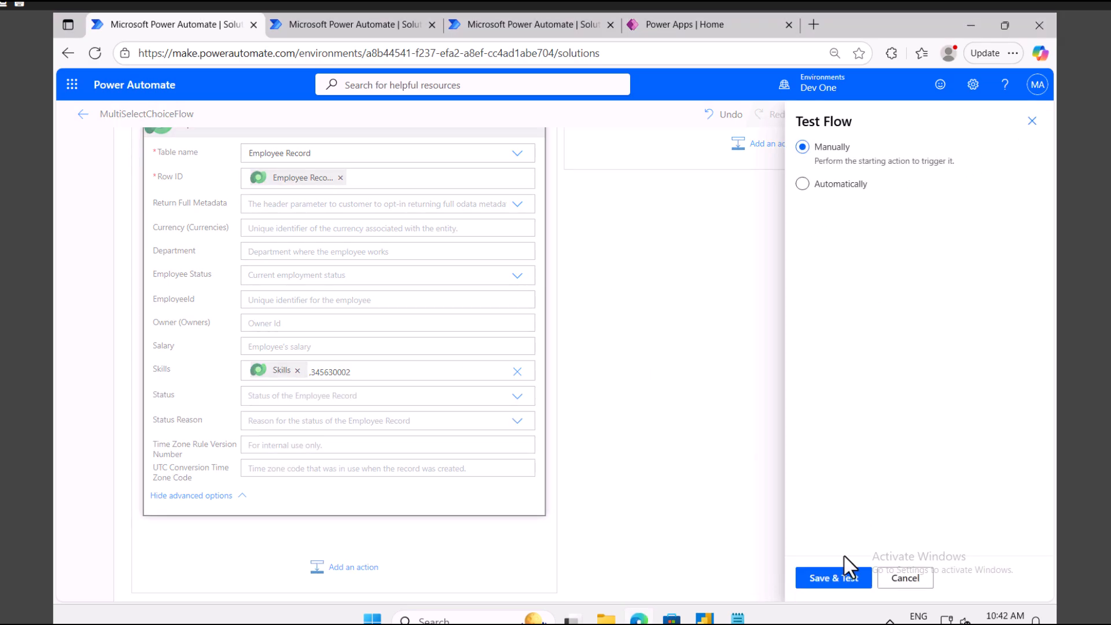
pyautogui.click(838, 580)
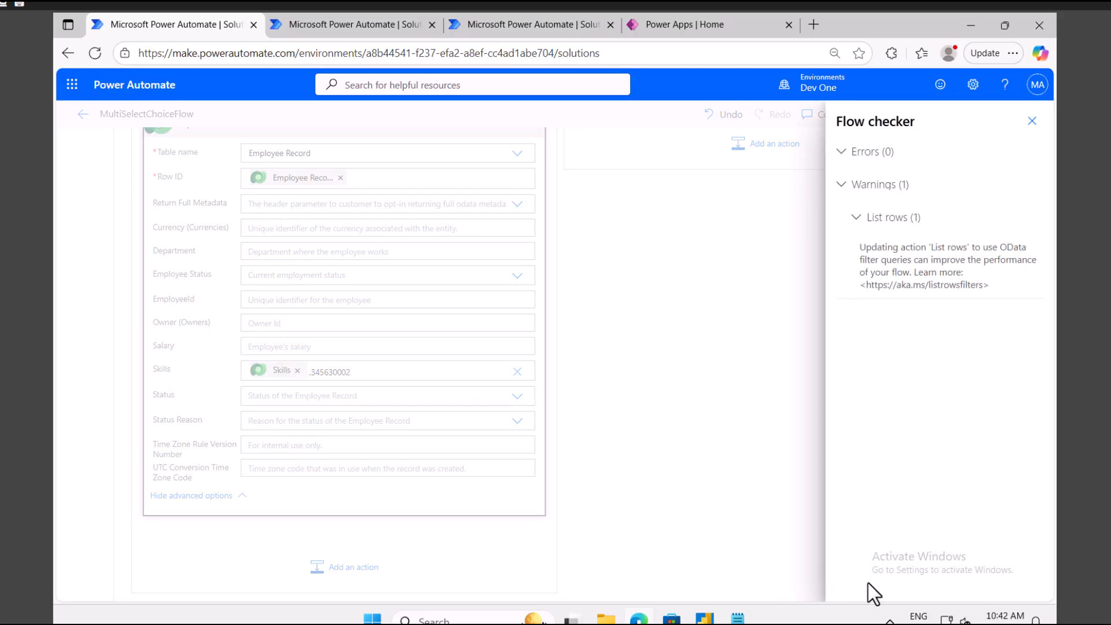
pyautogui.click(1033, 122)
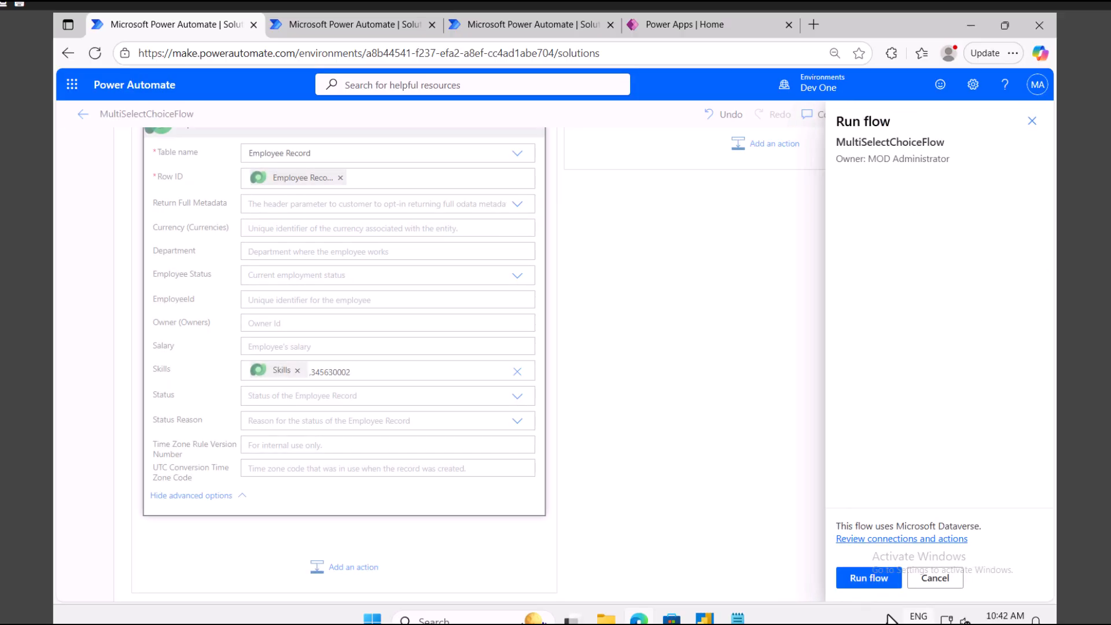
pyautogui.click(879, 581)
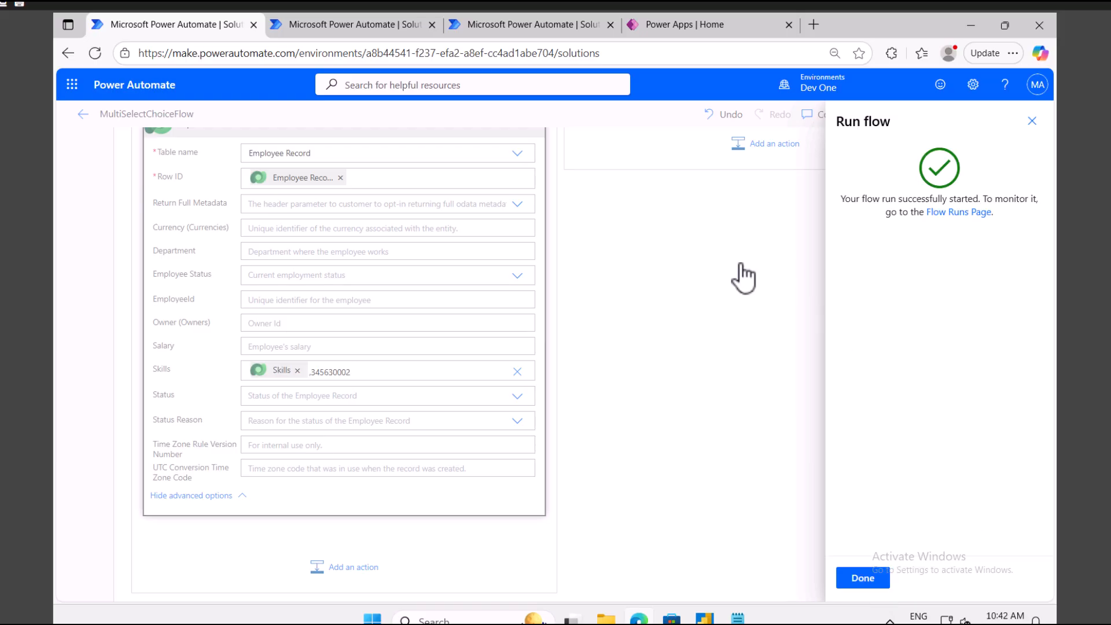
pyautogui.click(857, 582)
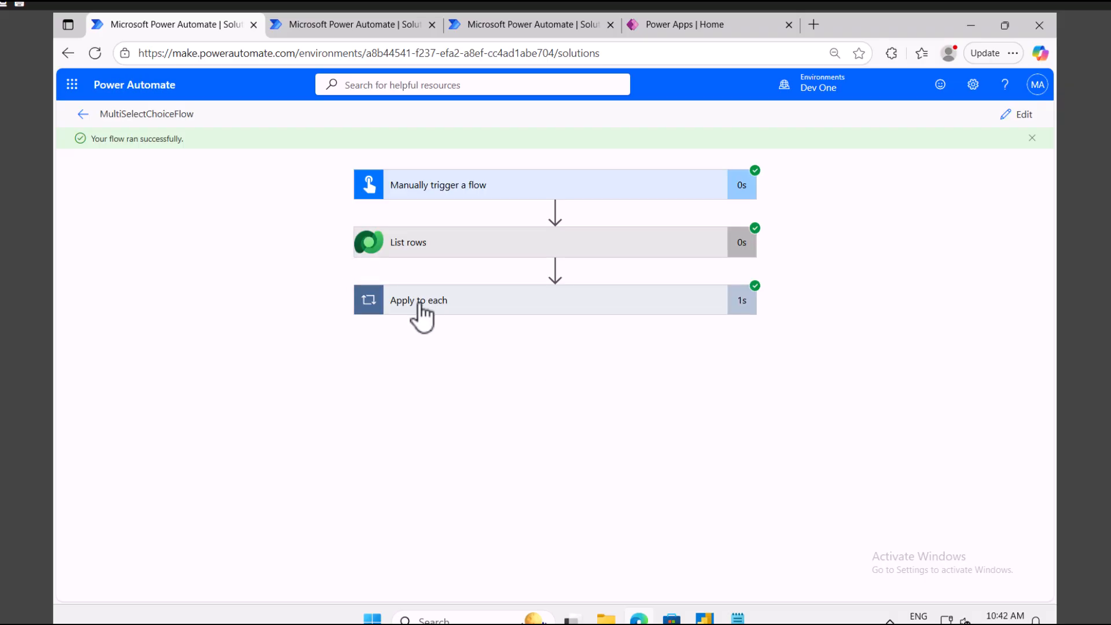
# Expand the Apply to each results and check the Condition's expression result for the first iteration.
pyautogui.click(415, 304)
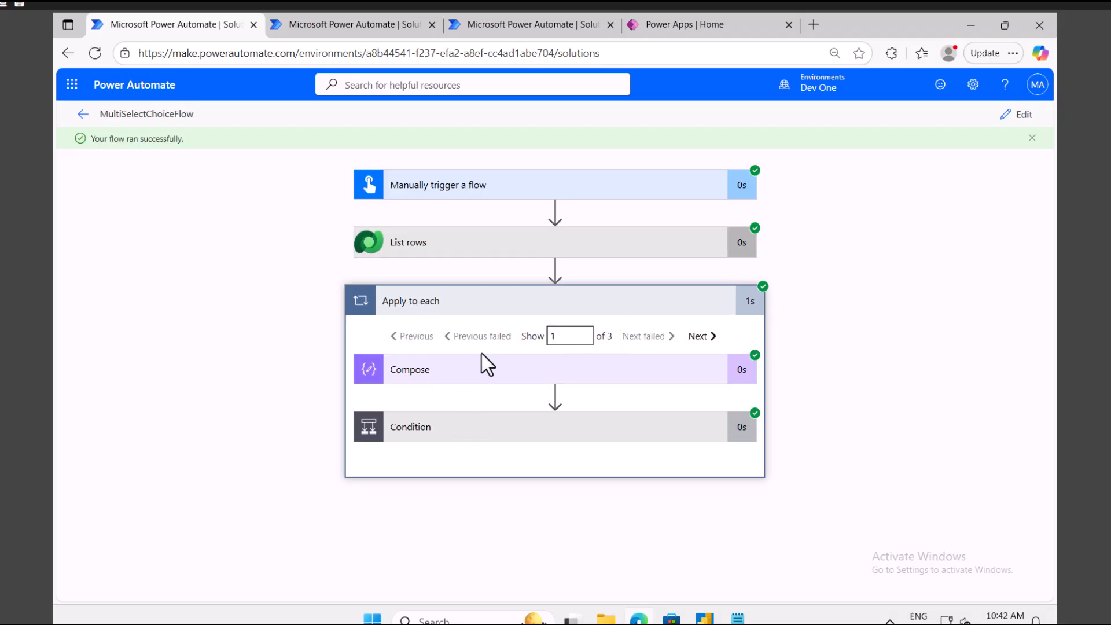
pyautogui.click(462, 431)
pyautogui.scroll(-2, 462, 432)
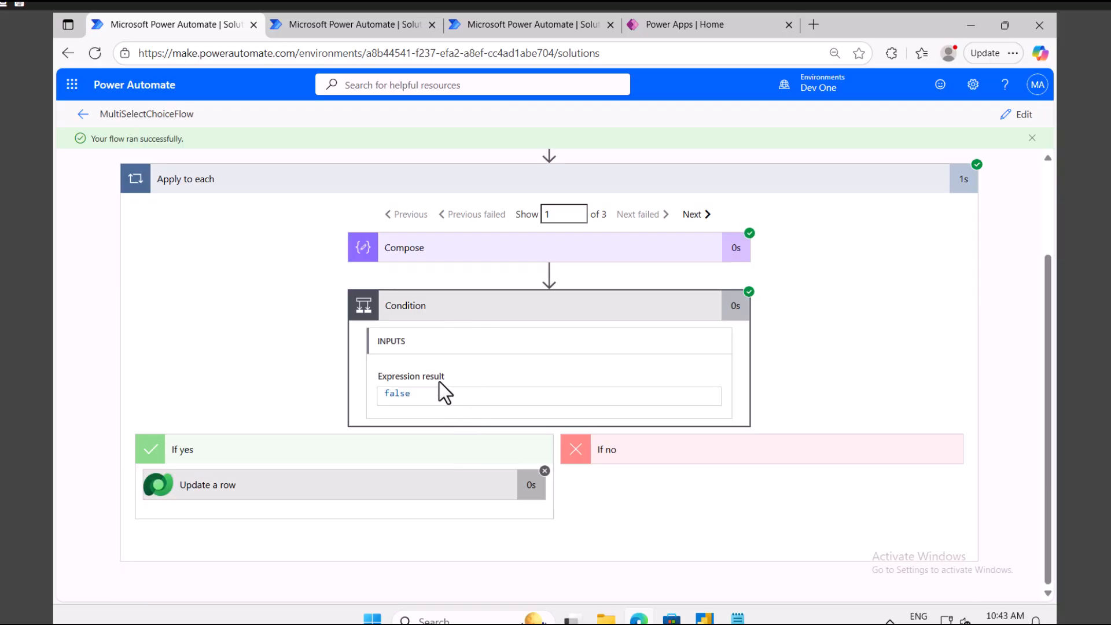
# Go to the second iteration and inspect the full Skills input sent by Update a row.
pyautogui.click(700, 215)
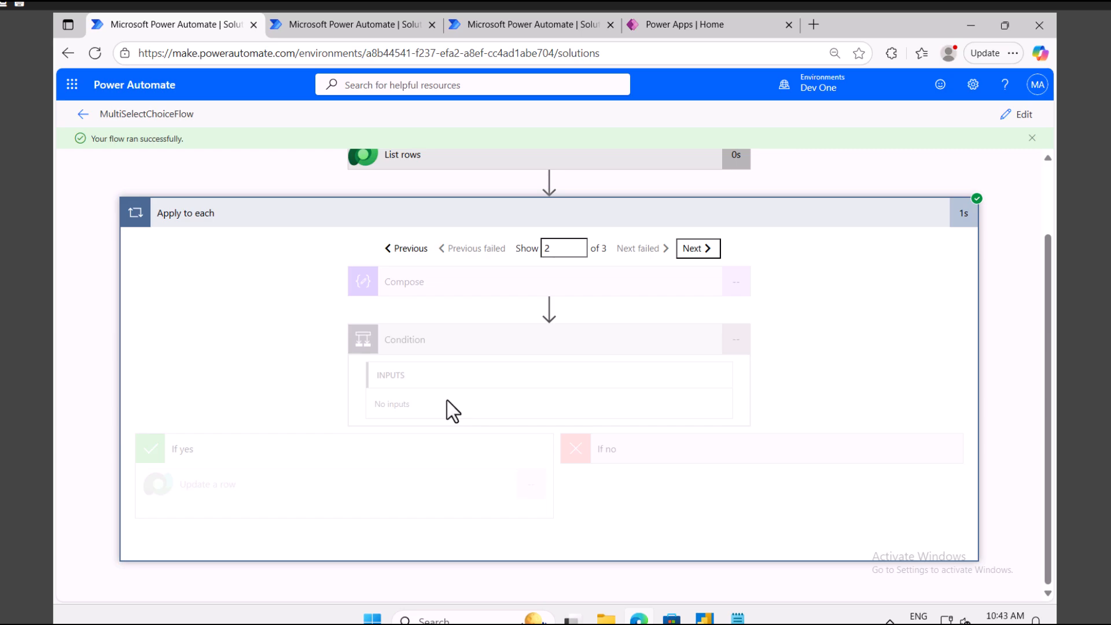
pyautogui.click(391, 489)
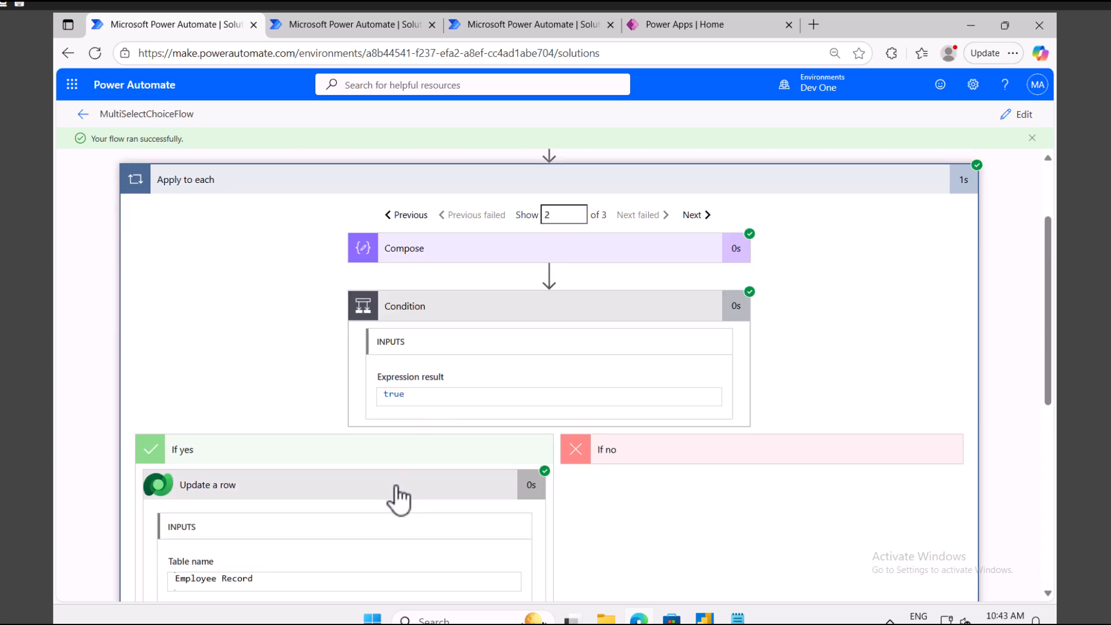
pyautogui.scroll(-5, 397, 487)
pyautogui.click(218, 356)
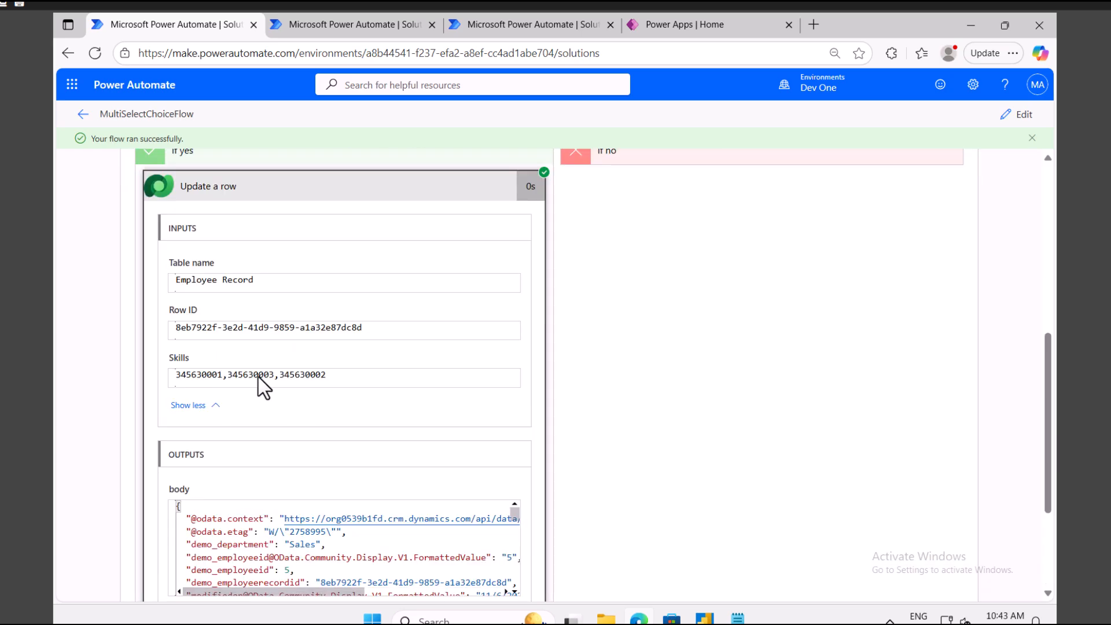
pyautogui.moveTo(350, 374); pyautogui.dragTo(167, 371)
# Compare the sent Skills value with the demo_skills entries in Notepad, and review the Update a row output body in the browser.
pyautogui.hotkey('alt', 'Tab')
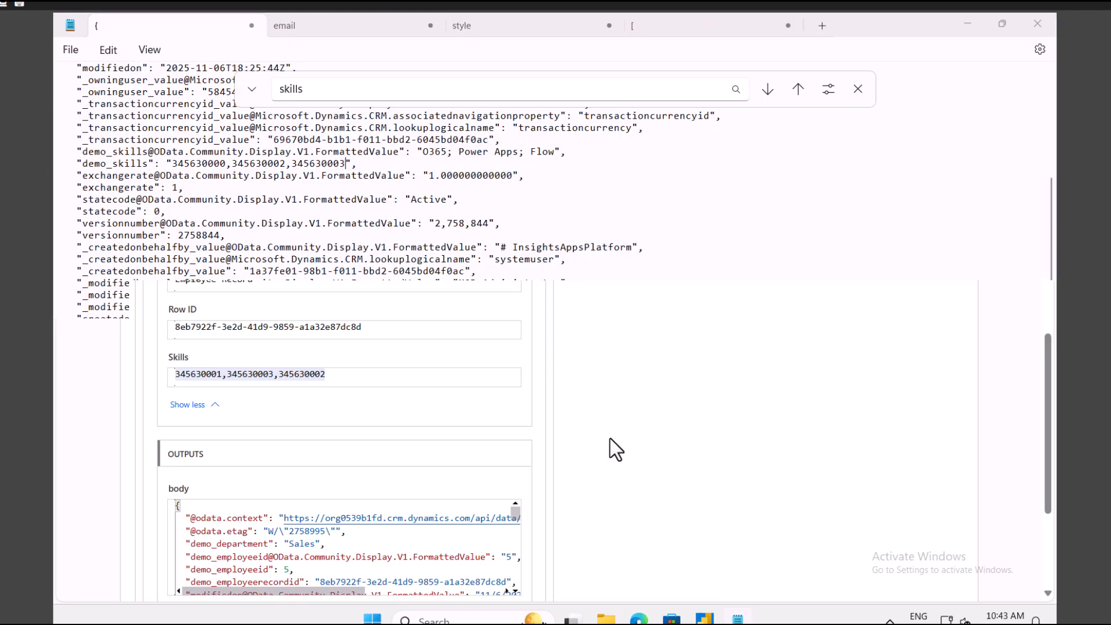
pyautogui.moveTo(340, 164); pyautogui.dragTo(93, 164)
pyautogui.moveTo(394, 152); pyautogui.dragTo(85, 153)
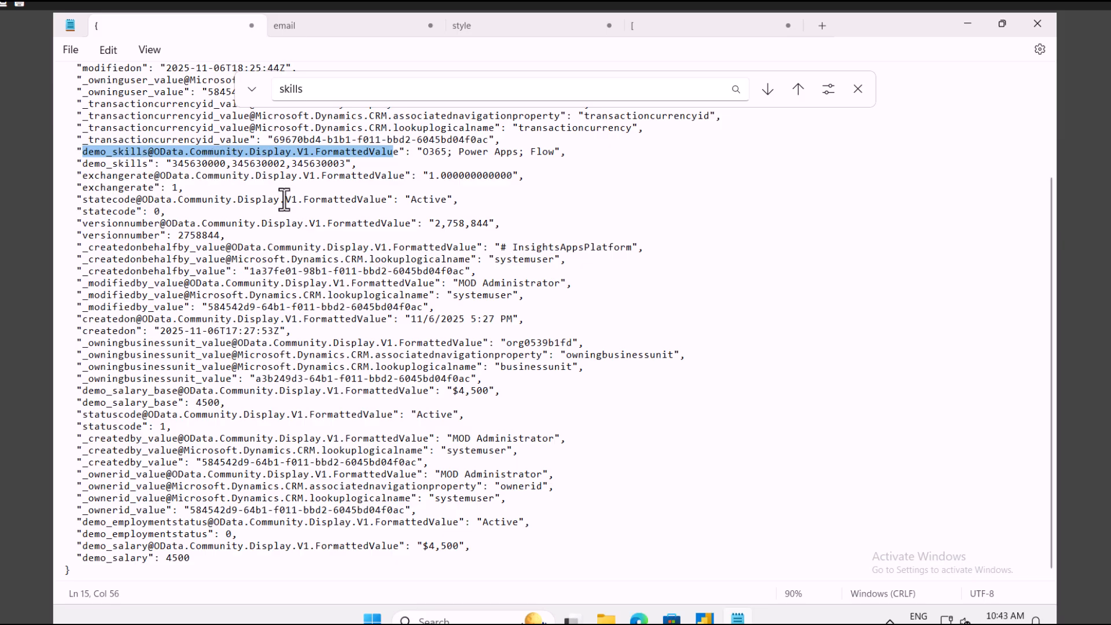
pyautogui.click(639, 618)
pyautogui.scroll(-3, 393, 402)
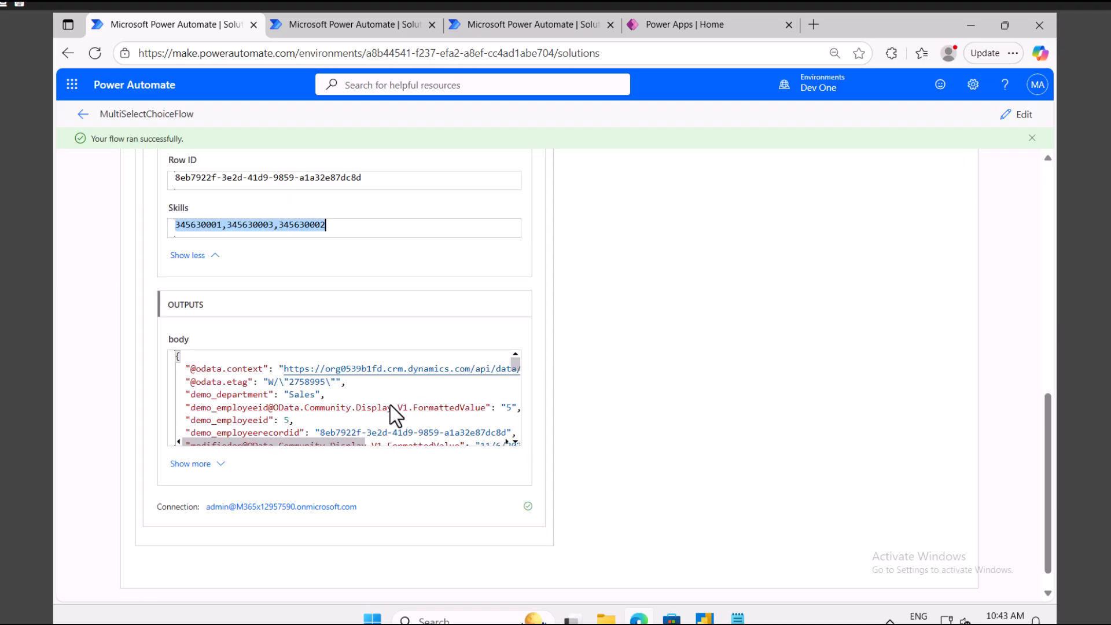
pyautogui.scroll(-3, 332, 416)
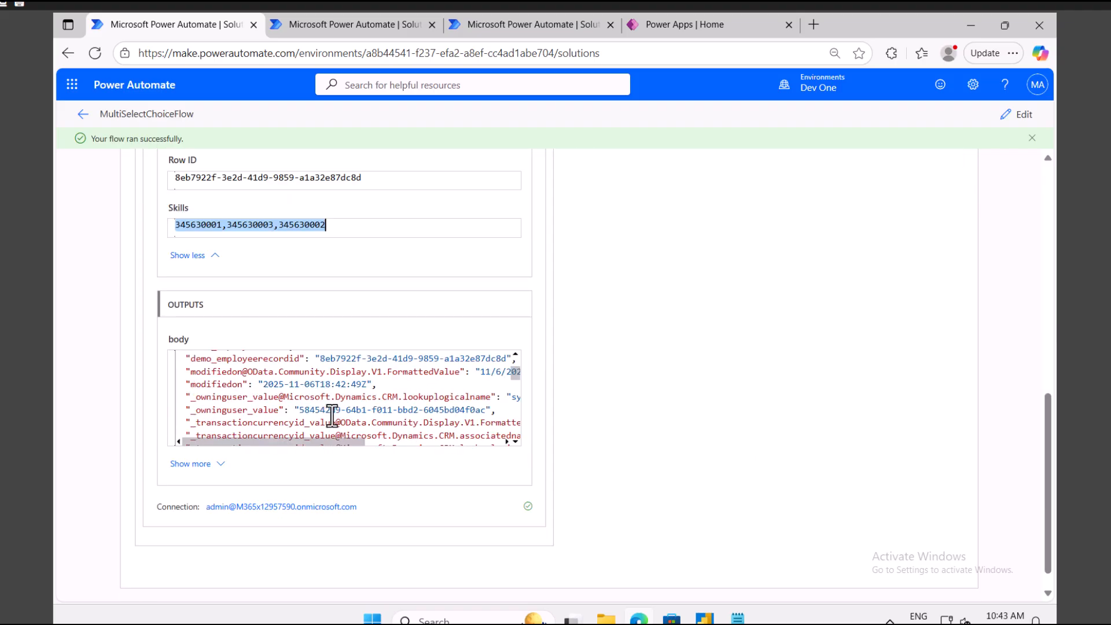
# Deselect the IT row, refresh the Employee Record table and check the skills of each row.
pyautogui.click(369, 26)
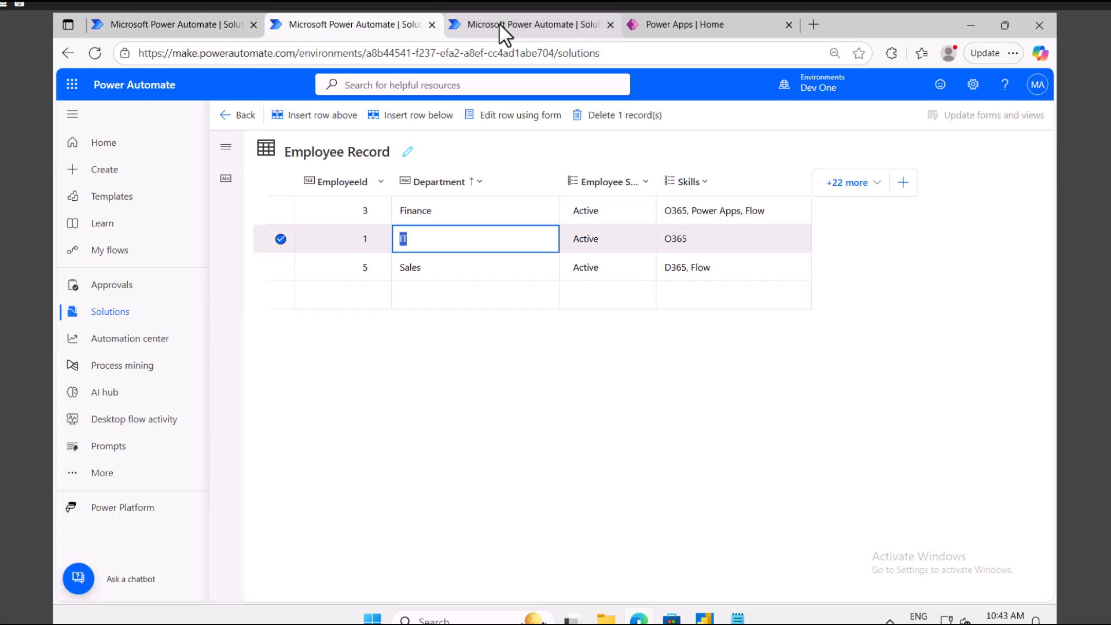
pyautogui.click(281, 239)
pyautogui.click(458, 115)
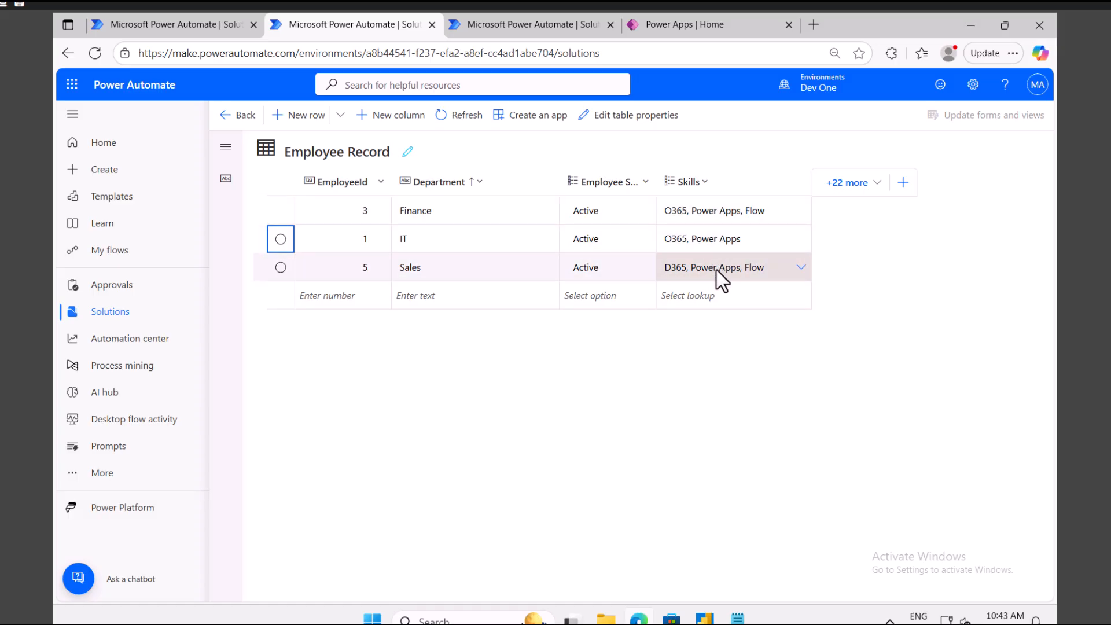
pyautogui.click(162, 25)
pyautogui.click(311, 23)
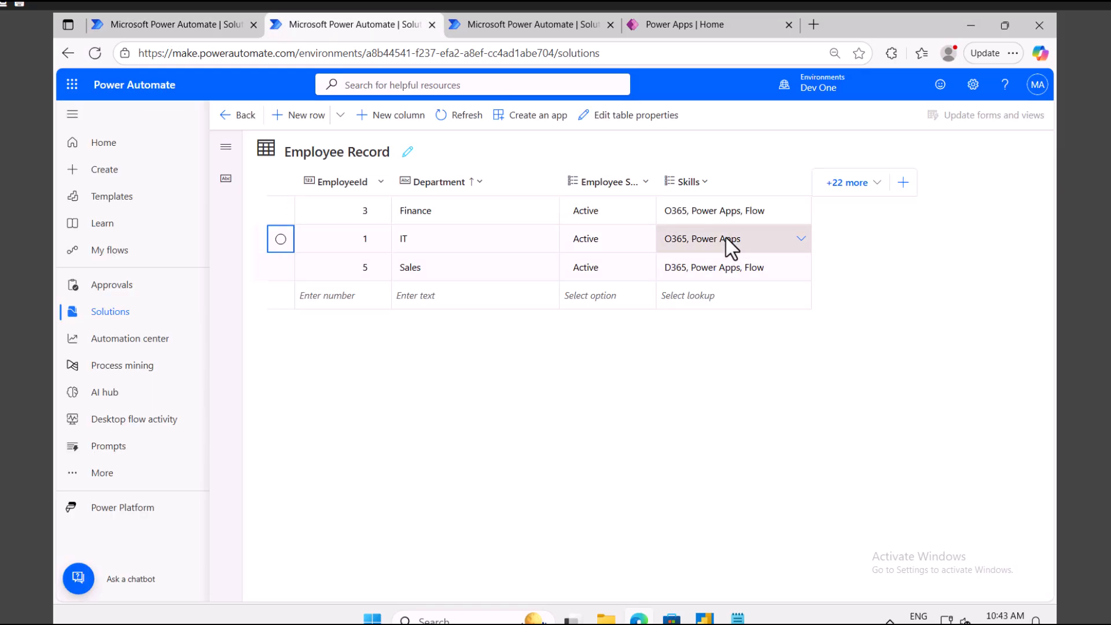
# Return to the flow run and look through the Compose inputs of the second iteration.
pyautogui.click(183, 24)
pyautogui.scroll(5, 626, 354)
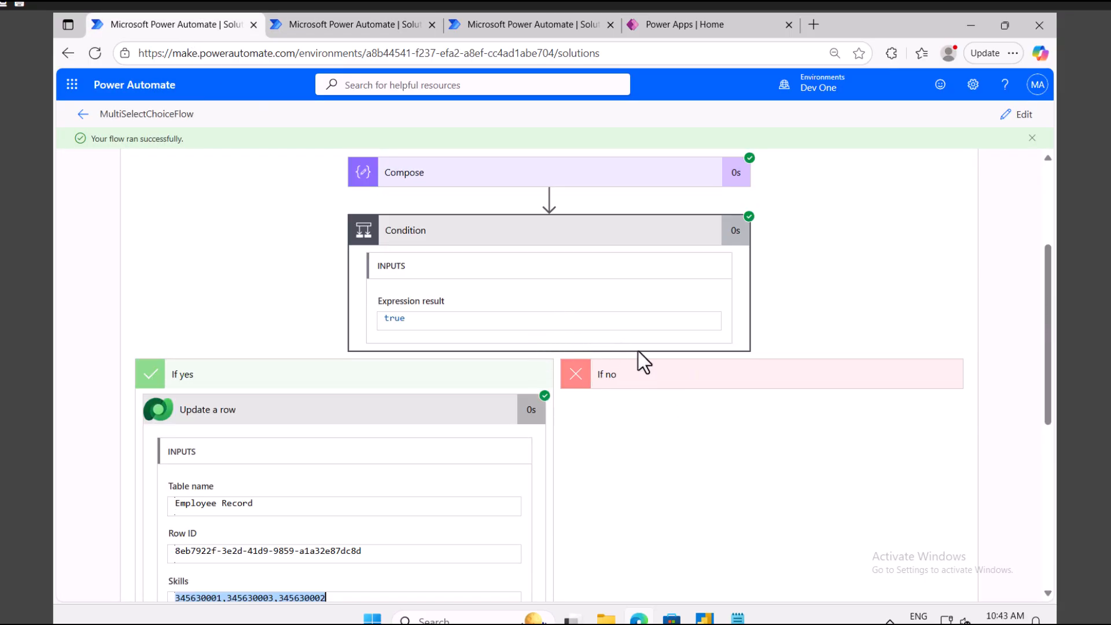
pyautogui.scroll(2, 638, 351)
pyautogui.click(466, 328)
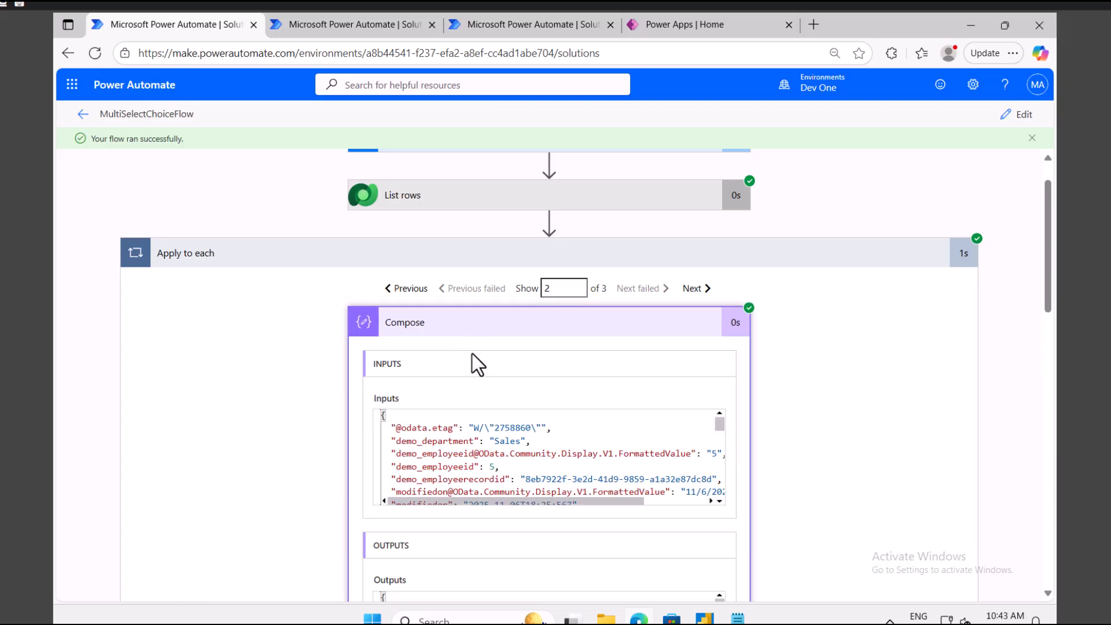
pyautogui.scroll(-6, 513, 426)
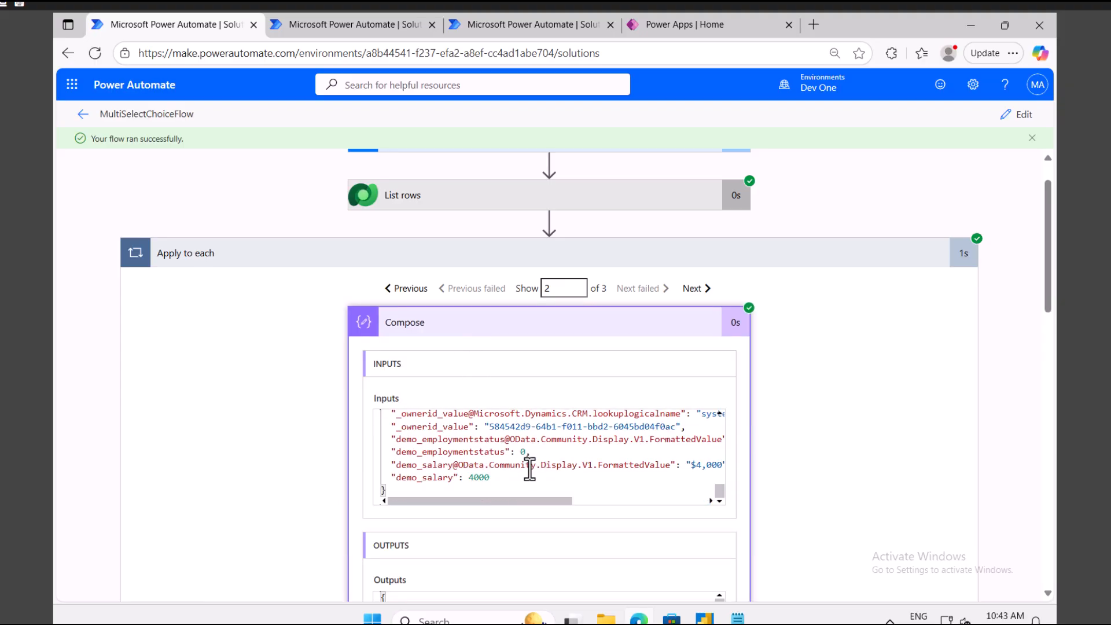
pyautogui.scroll(2, 533, 470)
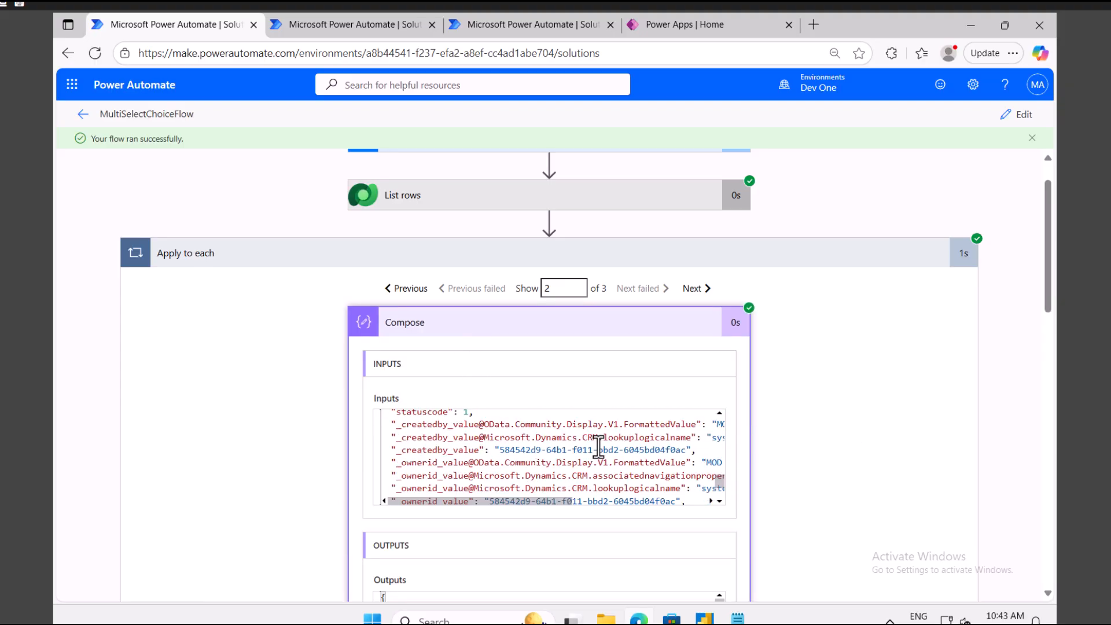
pyautogui.scroll(-2, 599, 447)
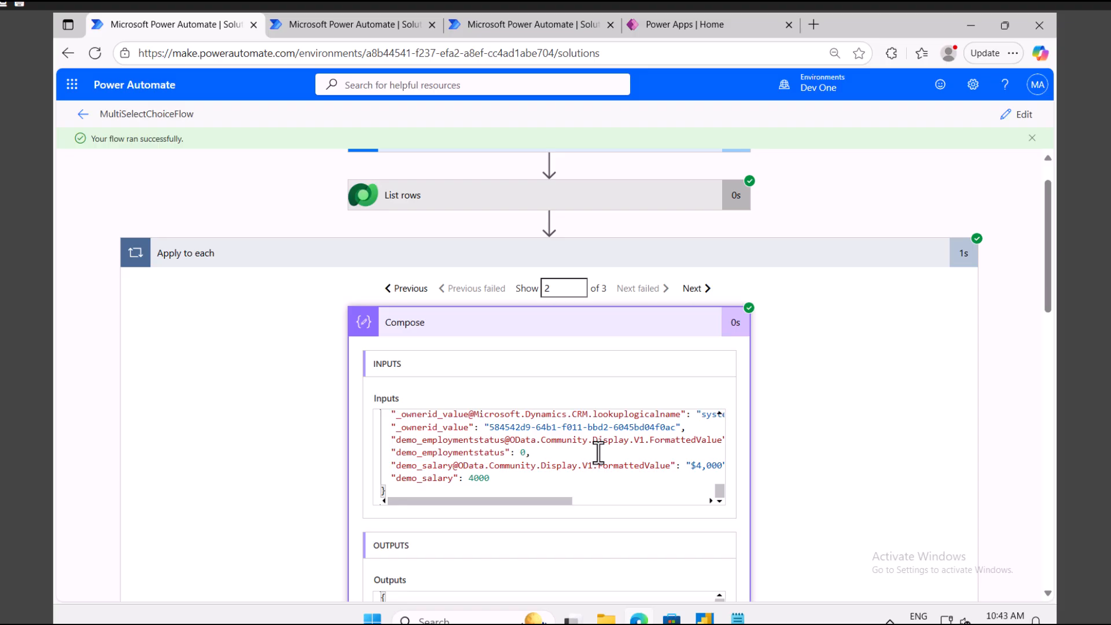
pyautogui.scroll(5, 599, 452)
# Return to the Employee Record table and reload its rows once more.
pyautogui.click(335, 24)
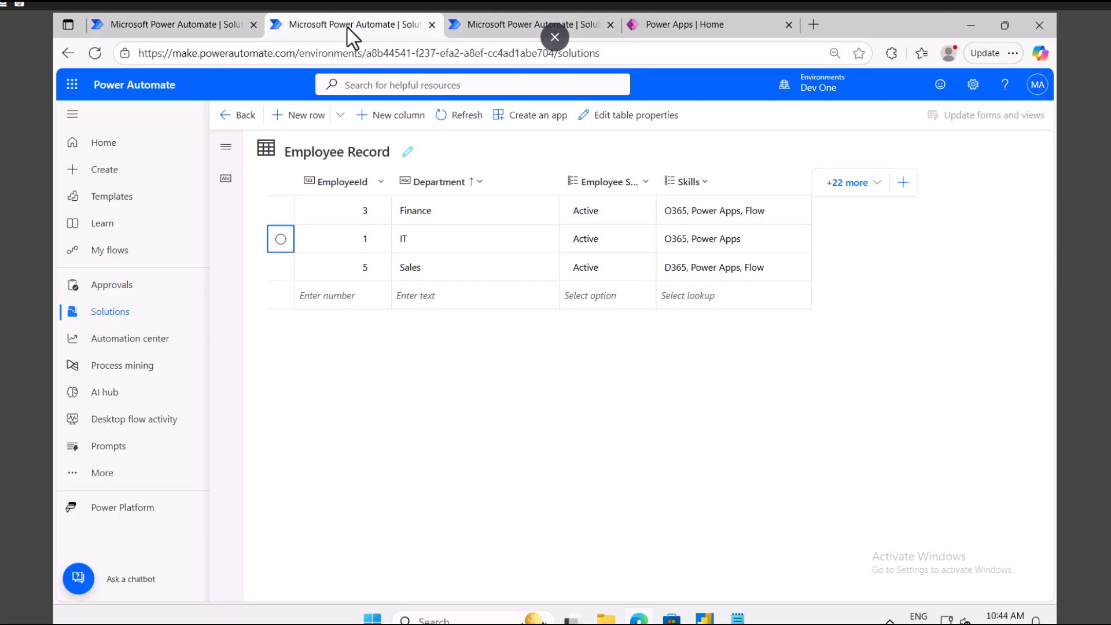
pyautogui.click(463, 116)
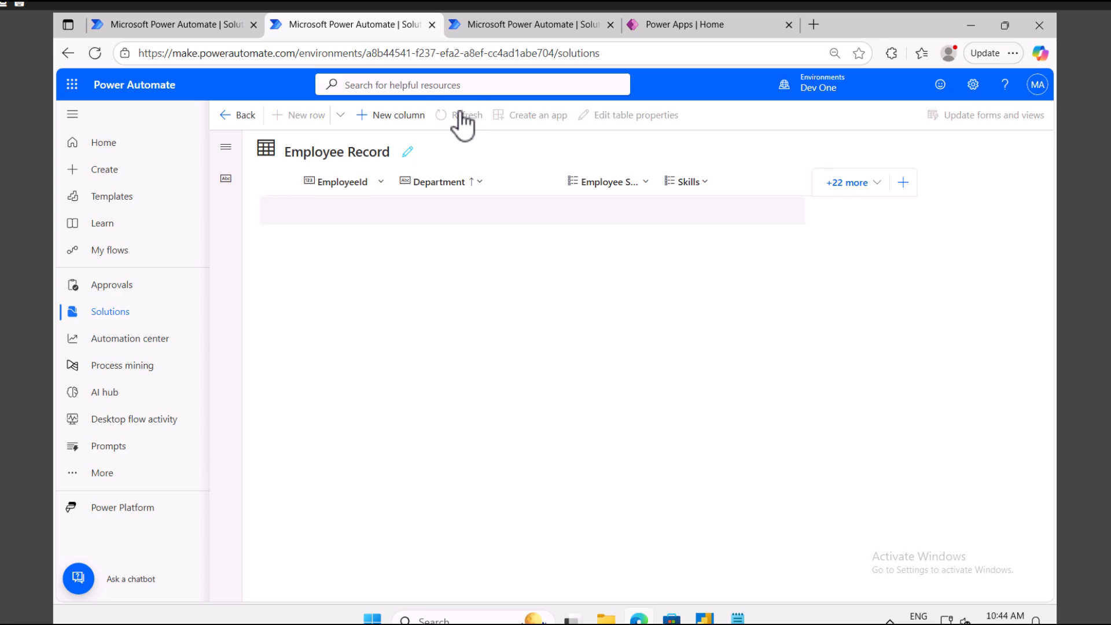
# Switch to the row's JSON in Notepad and examine the demo_skills codes alongside the demo_skills FormattedValue labels.
pyautogui.click(158, 25)
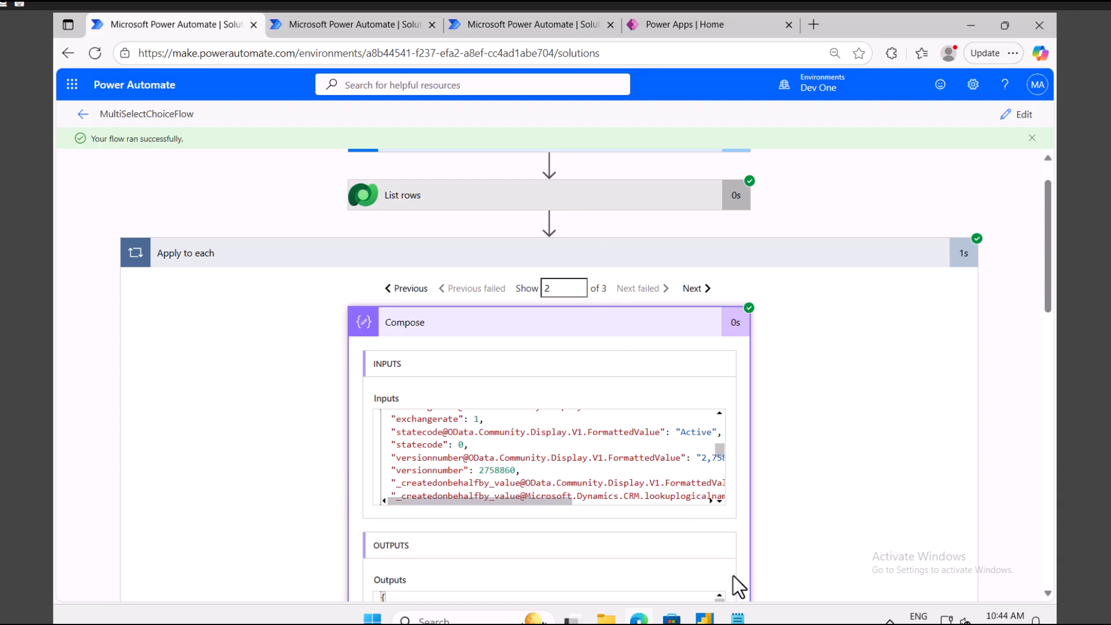
pyautogui.click(738, 618)
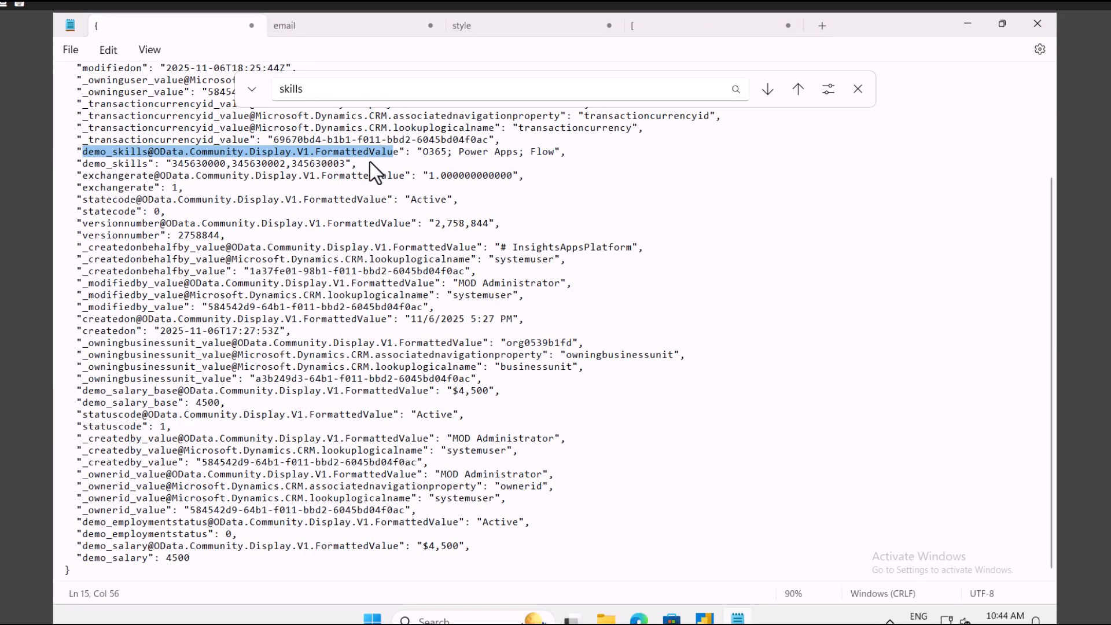
pyautogui.moveTo(366, 166); pyautogui.dragTo(83, 153)
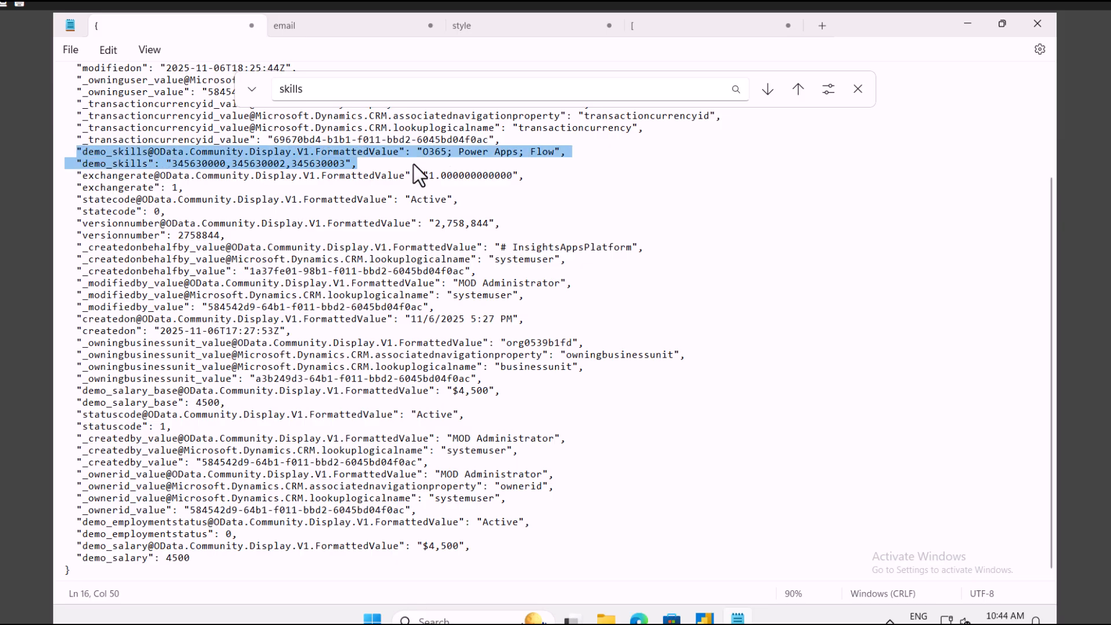
pyautogui.click(459, 152)
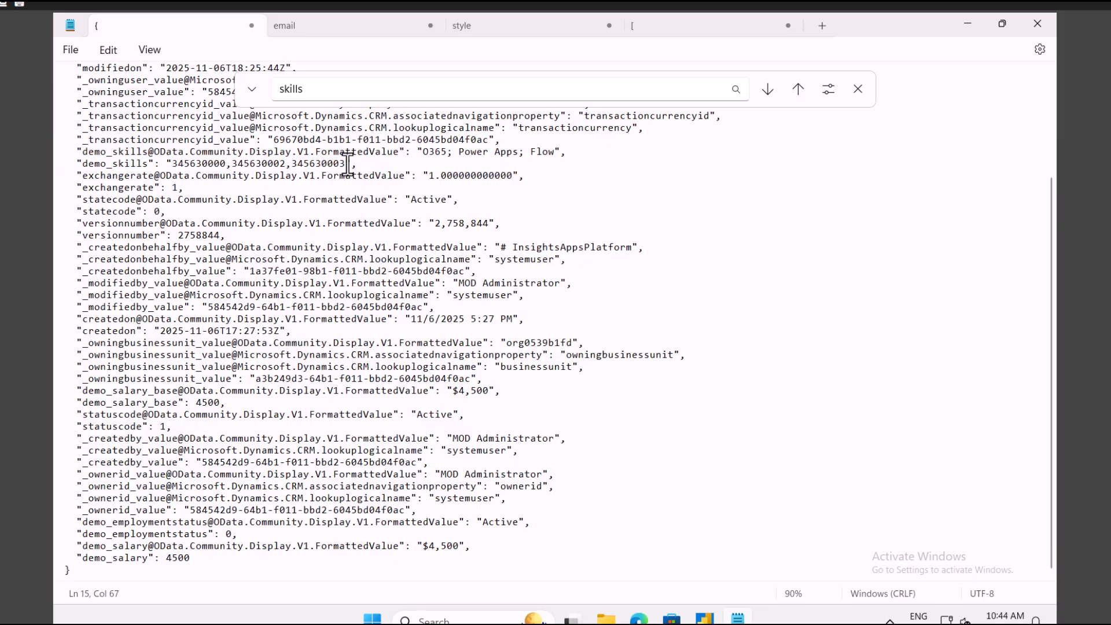
pyautogui.moveTo(310, 165); pyautogui.dragTo(345, 165)
pyautogui.click(346, 164)
pyautogui.click(571, 155)
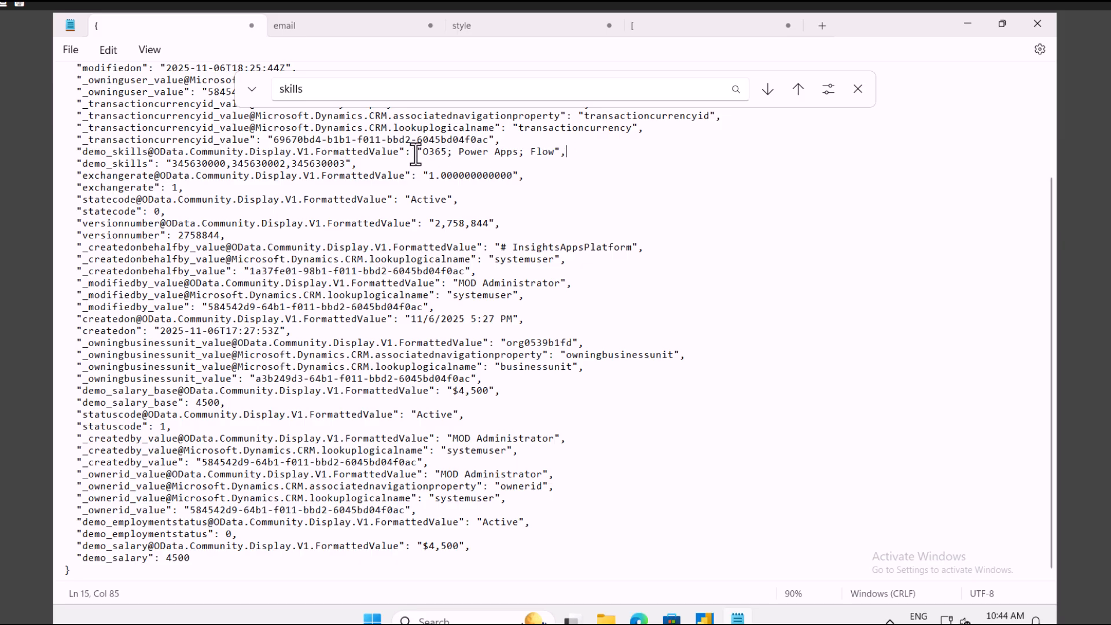
pyautogui.doubleClick(454, 152)
pyautogui.click(529, 154)
pyautogui.moveTo(90, 152); pyautogui.dragTo(372, 153)
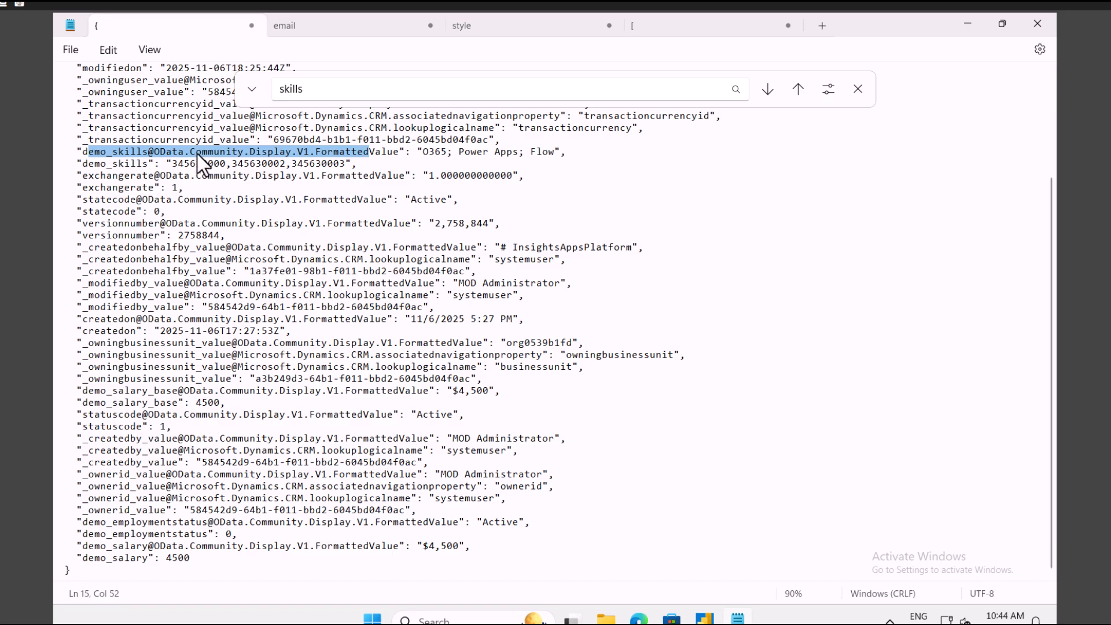
# Return to the flow run, reopen MultiSelectChoiceFlow for editing, and review the Condition expression and the Skills value in Update a row.
pyautogui.click(638, 620)
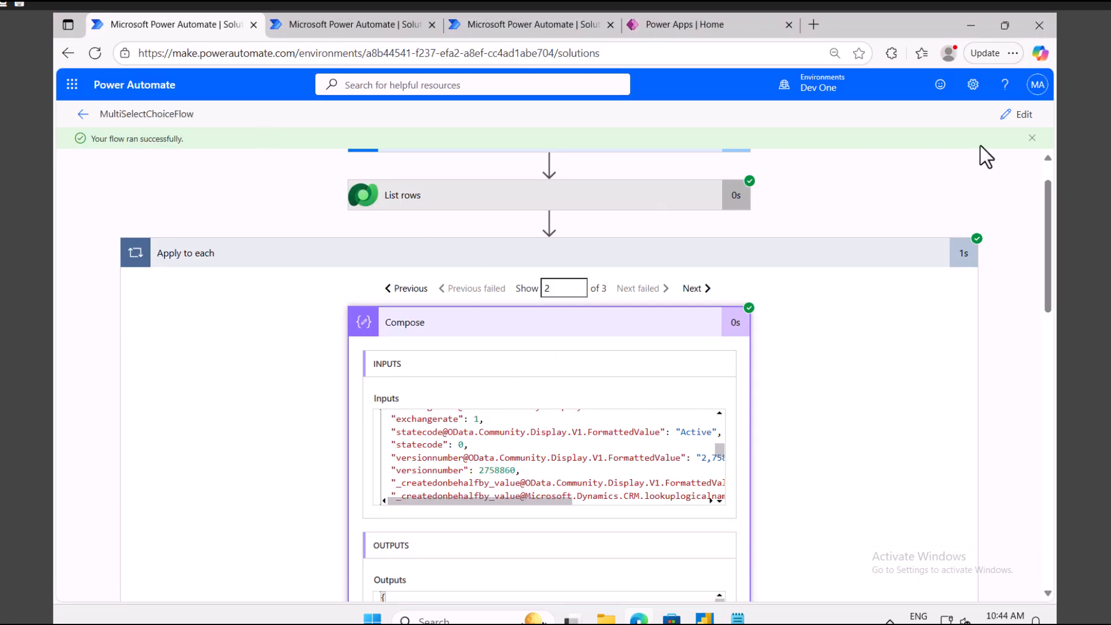
pyautogui.click(1014, 115)
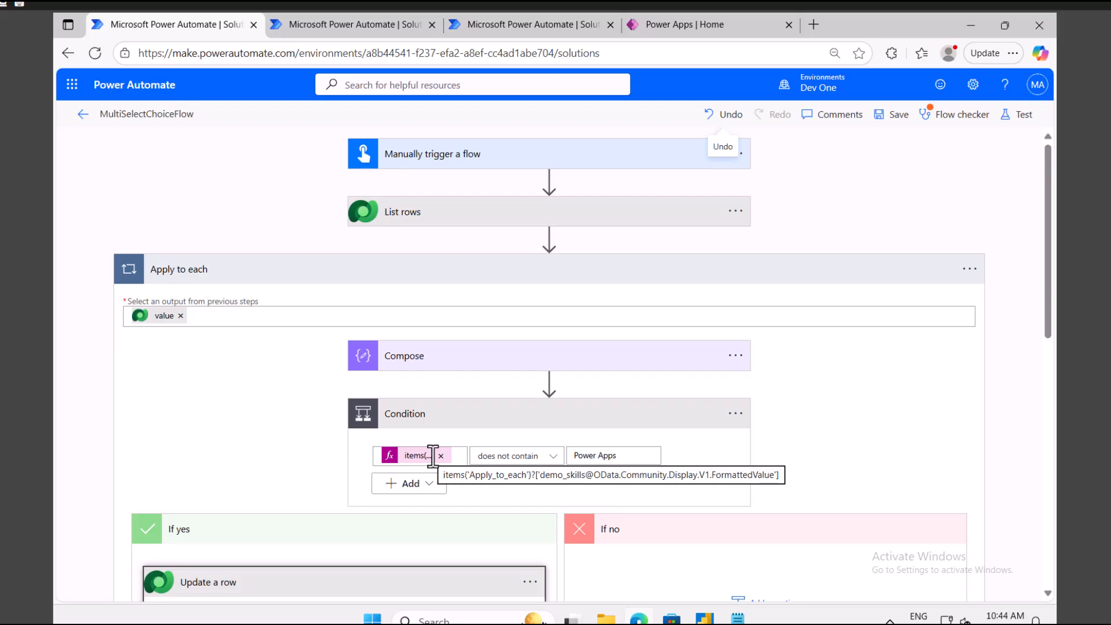
pyautogui.scroll(-5, 434, 458)
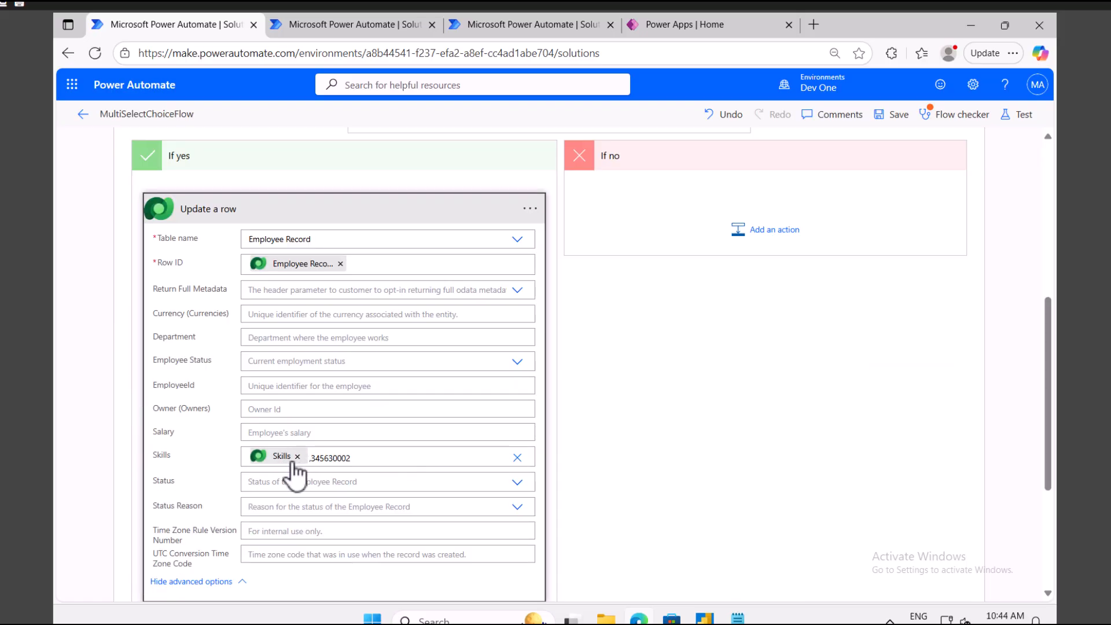